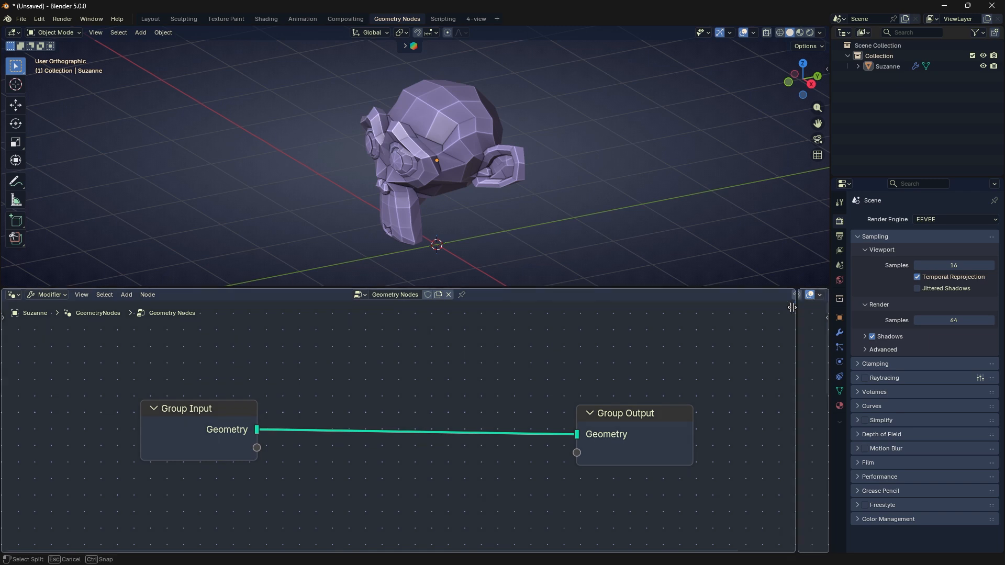
Turn the second node area into a Shader Editor and display the viewport in Material Preview shading.
click(450, 295)
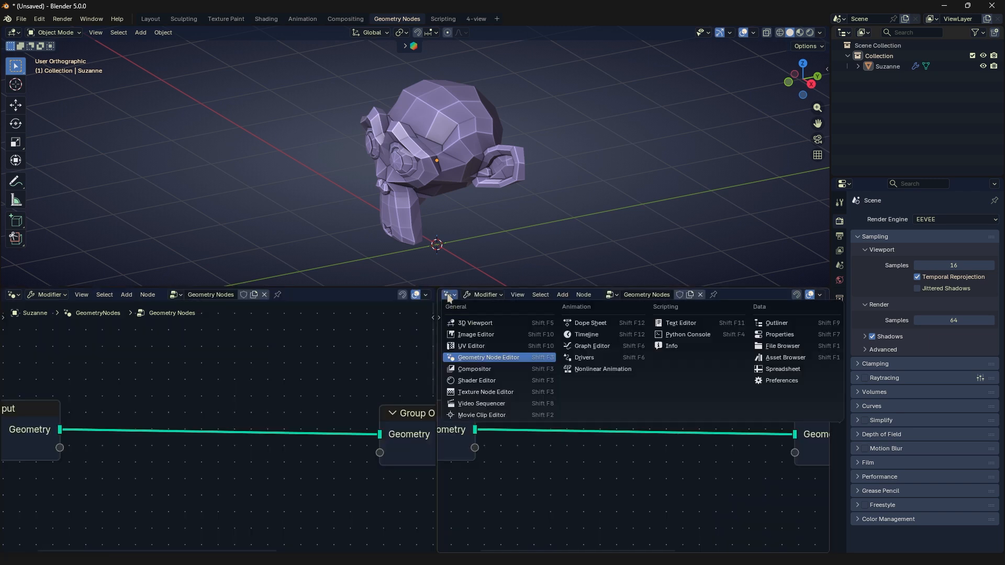
click(498, 374)
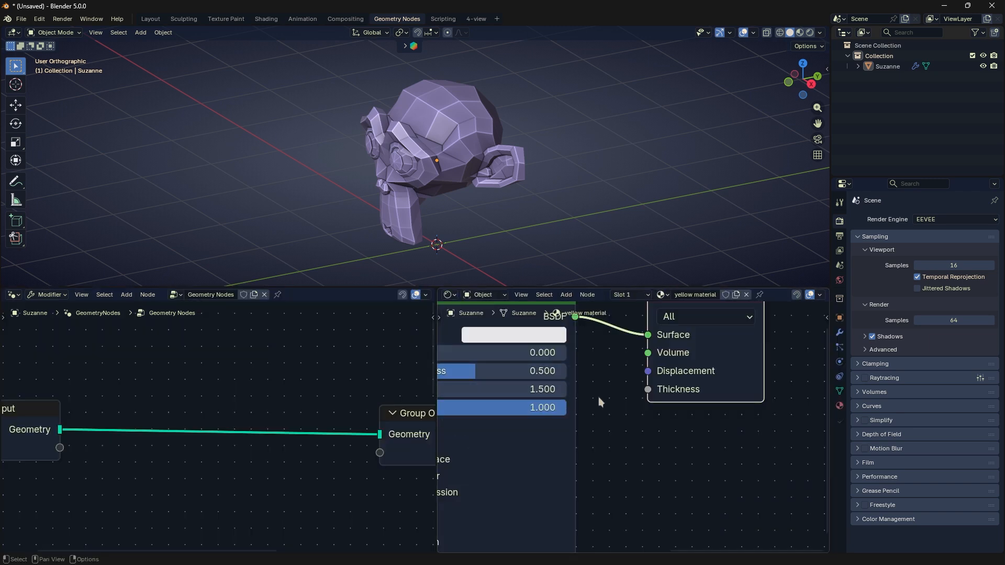
scroll(602, 398, down, 4)
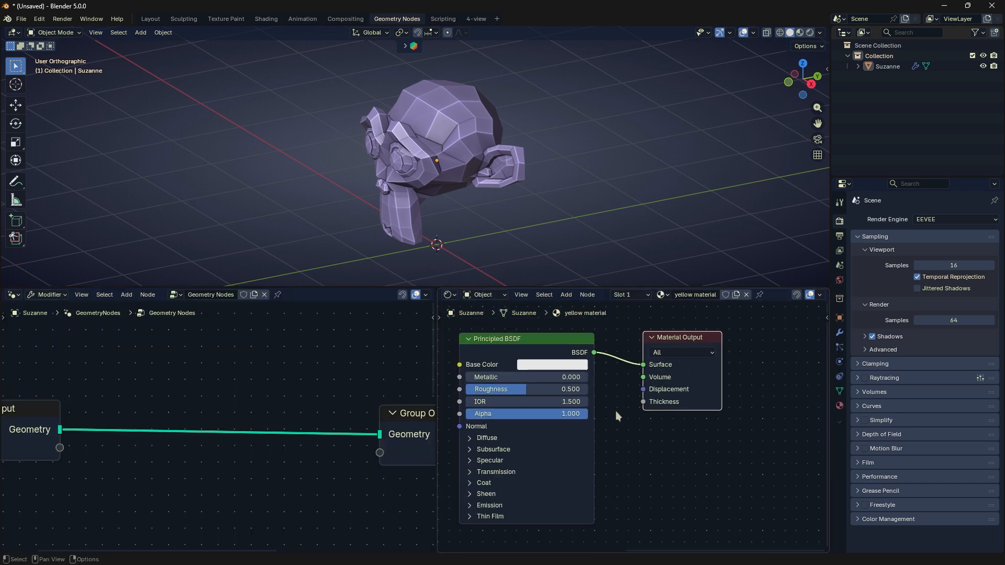
click(800, 32)
Place Group Output closer to Group Input and shift the Principled BSDF and Material Output nodes slightly.
scroll(369, 353, down, 4)
middle_drag(350, 393, 351, 377)
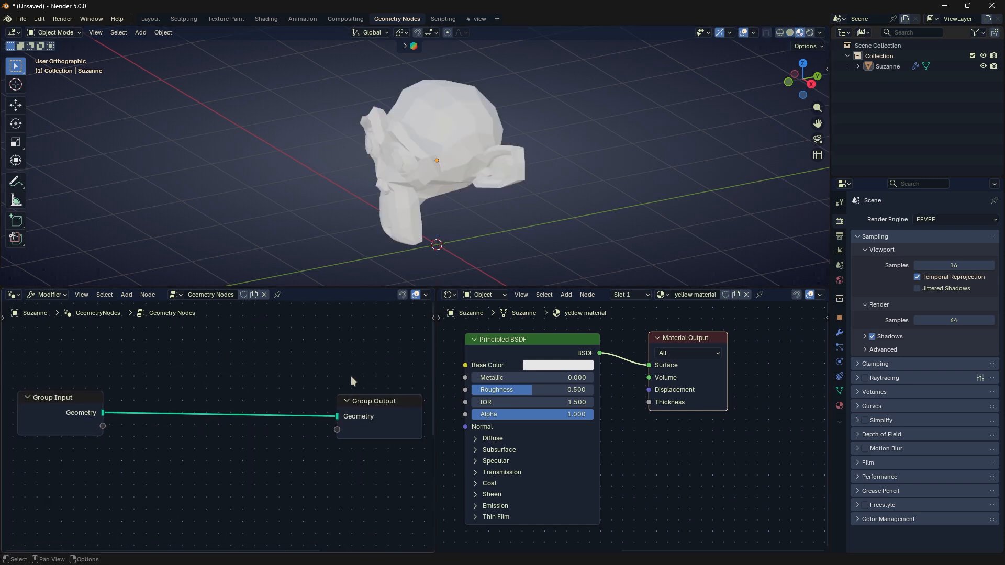
drag(373, 403, 305, 403)
middle_drag(305, 404, 341, 394)
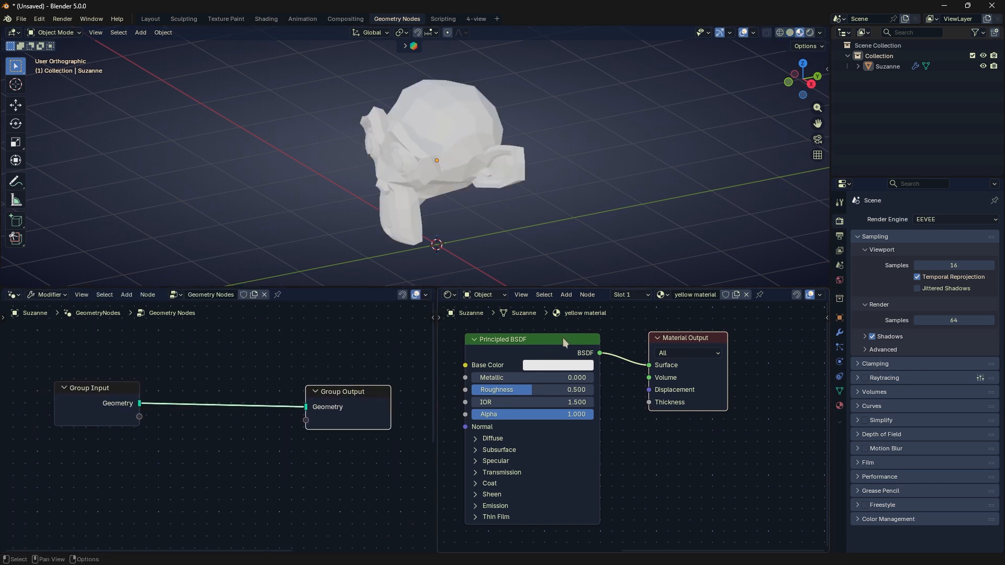
drag(562, 338, 567, 340)
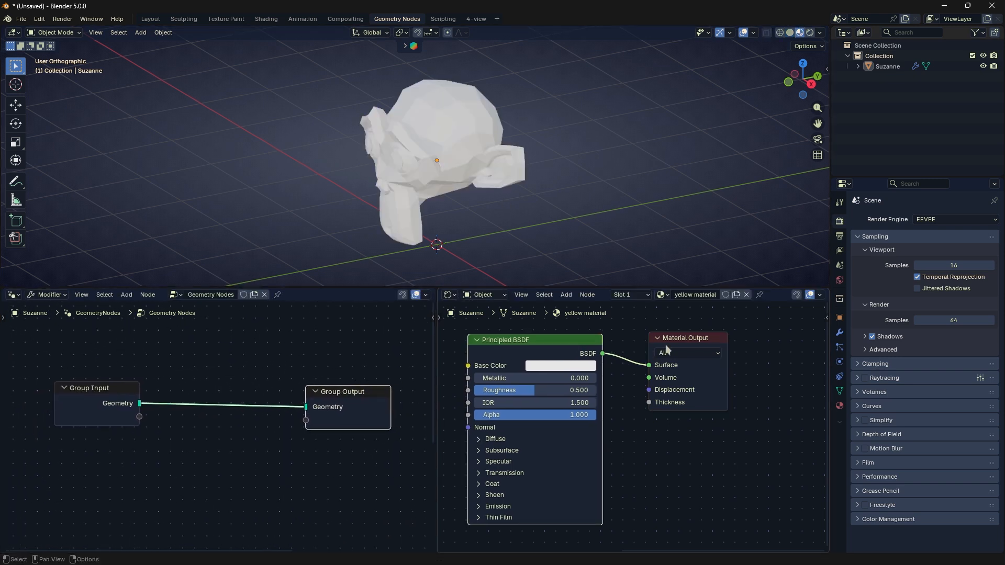
click(686, 296)
click(683, 307)
click(650, 320)
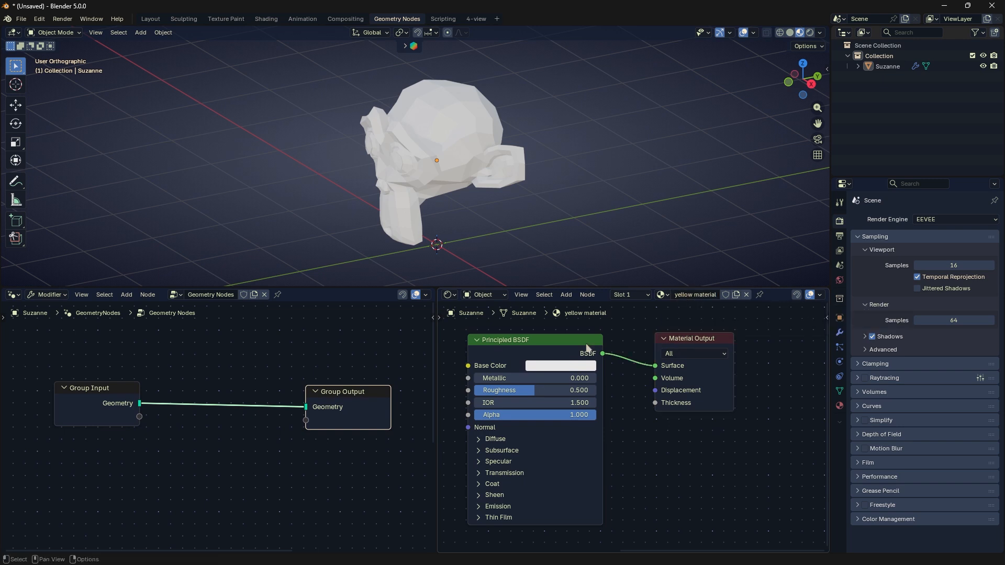
Set the Principled BSDF base color of the yellow material to a bright, fully saturated golden yellow.
click(551, 366)
drag(575, 230, 542, 244)
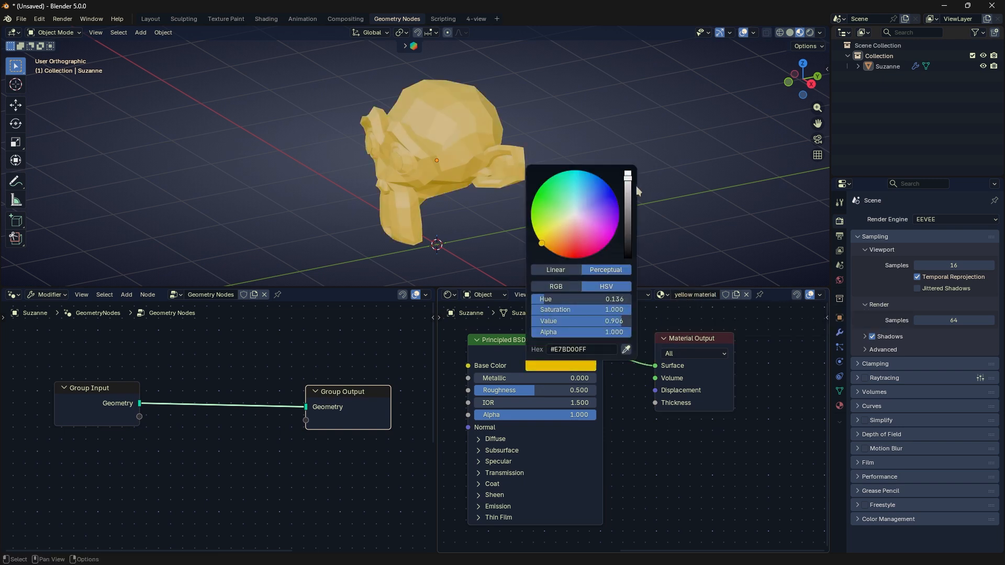
drag(627, 176, 627, 170)
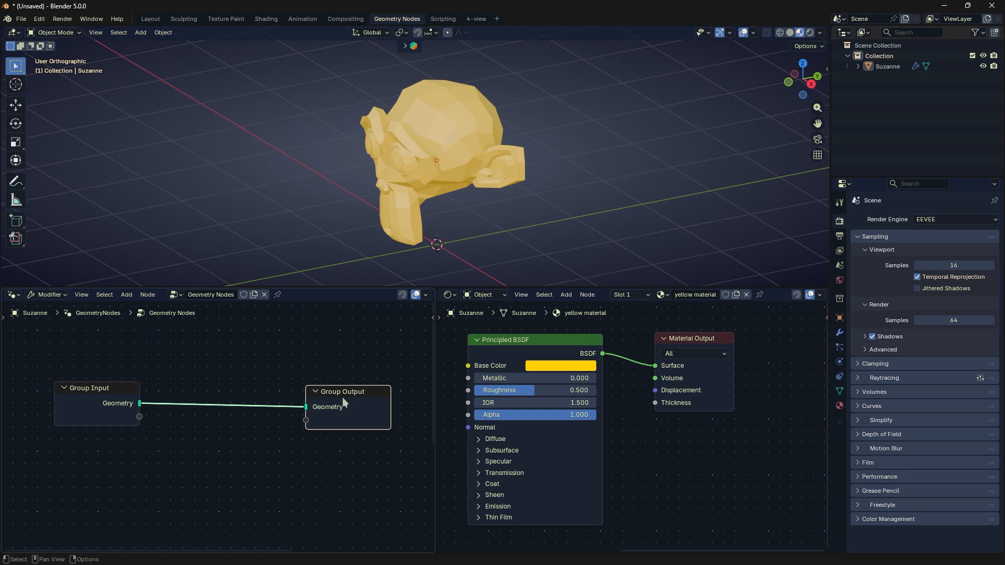
scroll(344, 402, up, 1)
click(359, 362)
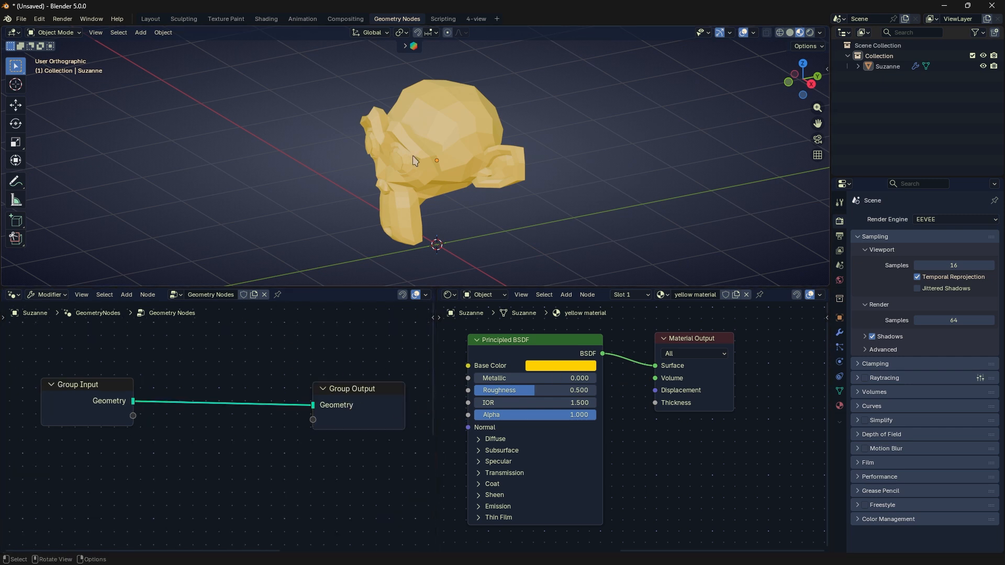
Start a new General file and discard the unsaved changes.
click(21, 19)
mouse_move(42, 31)
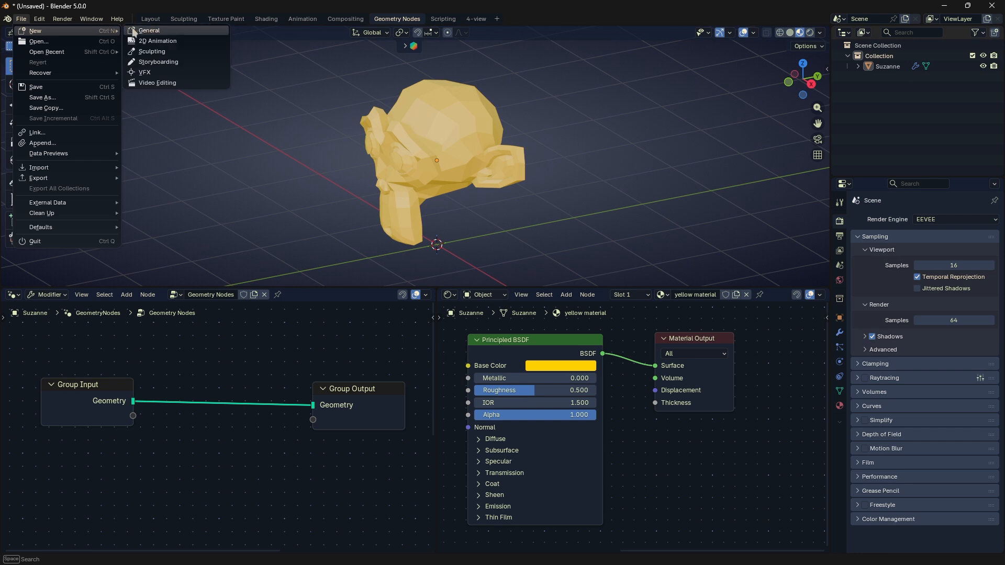
click(152, 32)
click(495, 303)
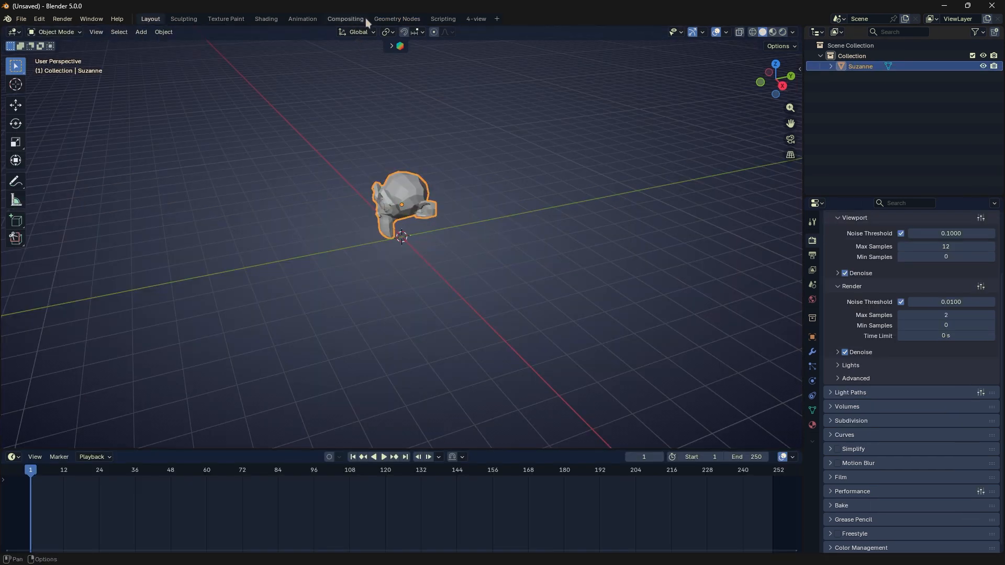
Open the Geometry Nodes workspace and let the node editor take over the timeline area.
click(379, 19)
right_click(419, 495)
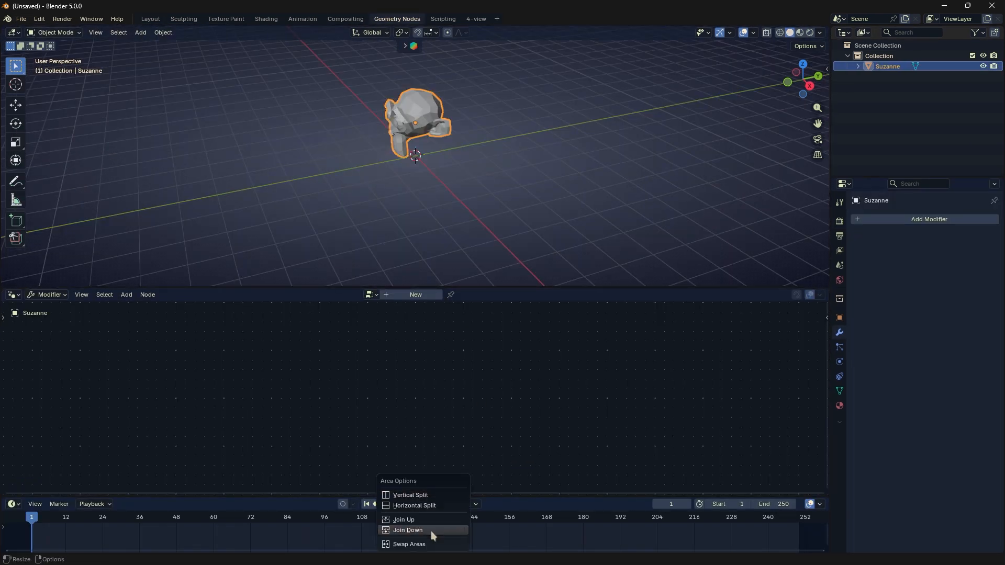
click(432, 531)
Set the solid viewport shading to Random object color and enable Cavity with type Both.
scroll(445, 189, up, 5)
shift+middle_drag(460, 152, 489, 225)
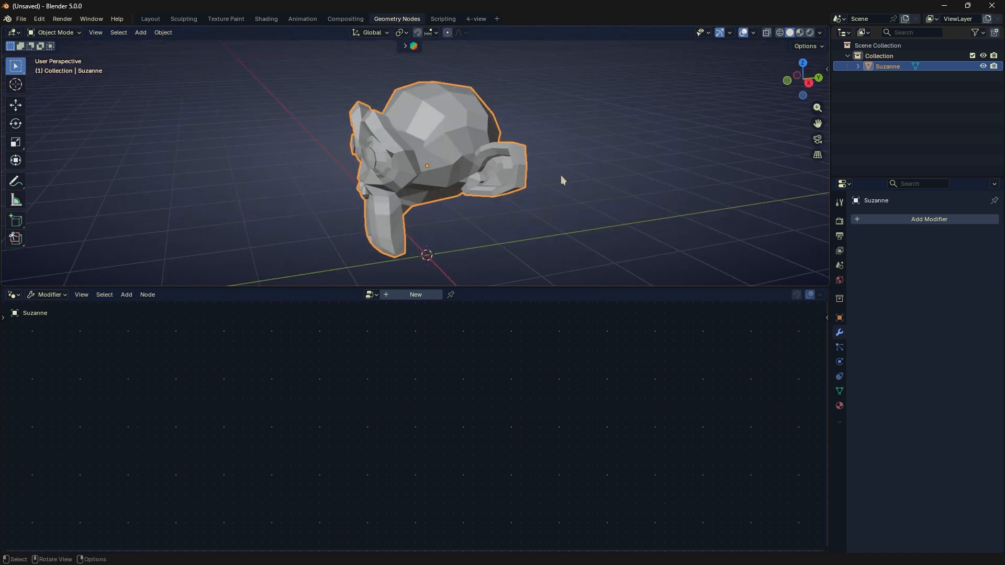
click(820, 32)
click(861, 192)
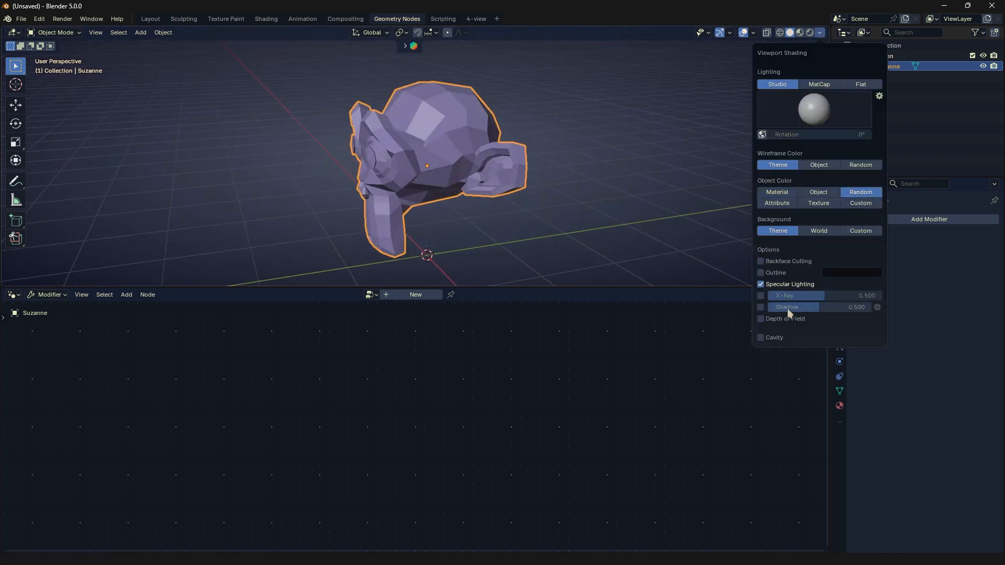
click(770, 338)
click(854, 338)
click(855, 373)
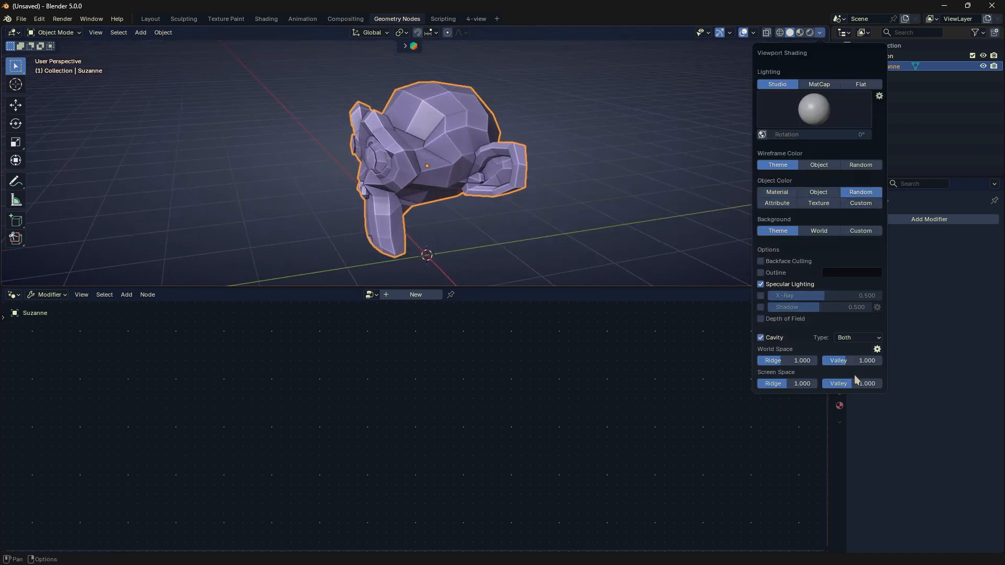
Show Suzanne in an orthographic view from slightly above.
scroll(566, 235, down, 2)
middle_drag(562, 234, 602, 249)
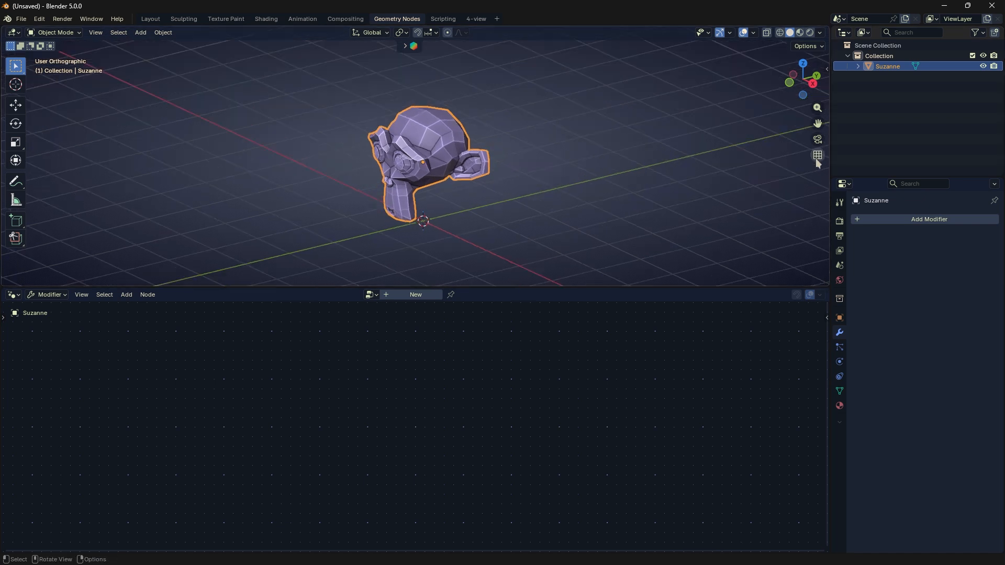
click(817, 155)
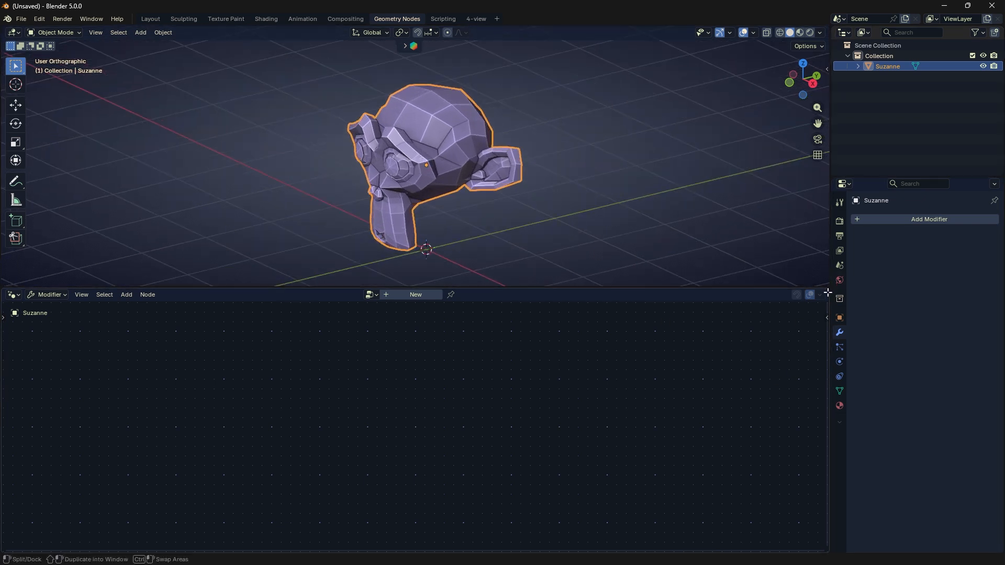
Split the node editor into two side-by-side areas and make the new one a Shader Editor.
drag(833, 291, 416, 364)
click(430, 295)
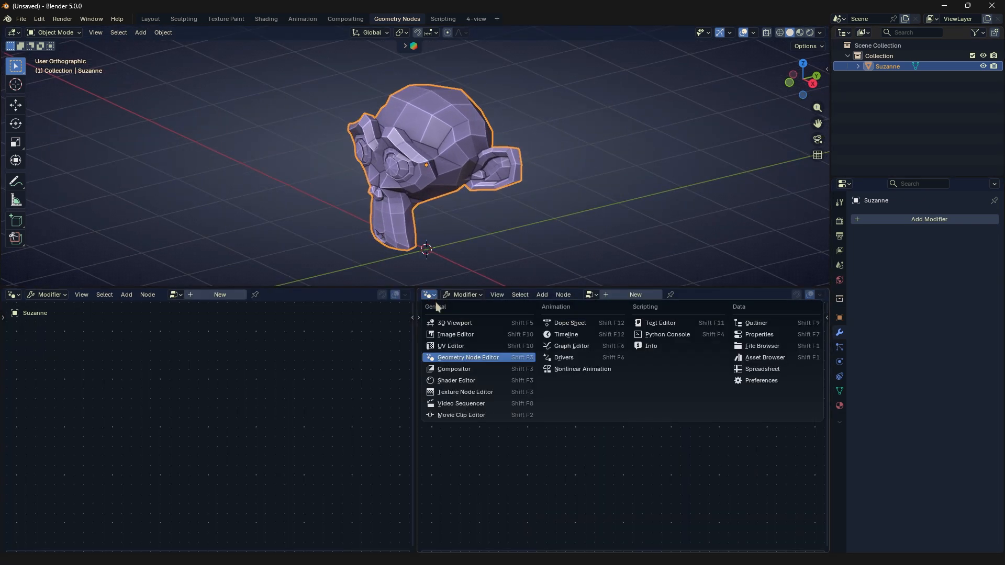
click(482, 380)
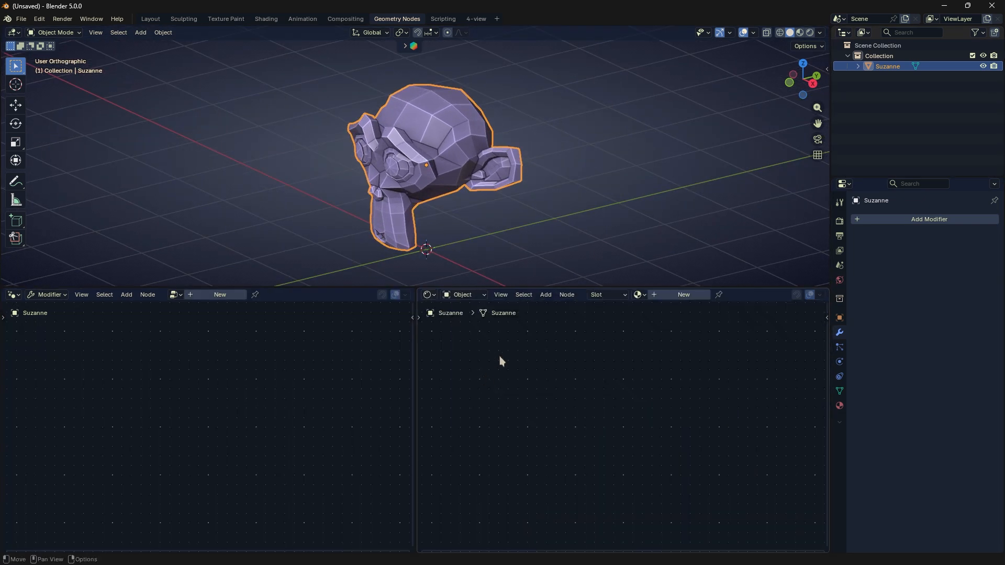
Create a new geometry node tree for Suzanne, use Material Preview shading in the viewport, and deselect the object.
click(220, 295)
click(802, 32)
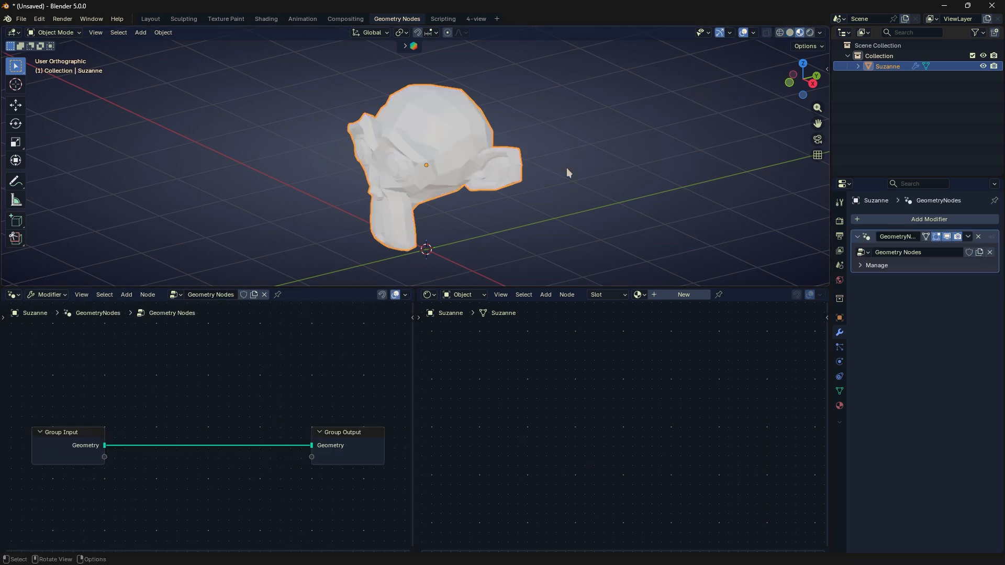
click(565, 168)
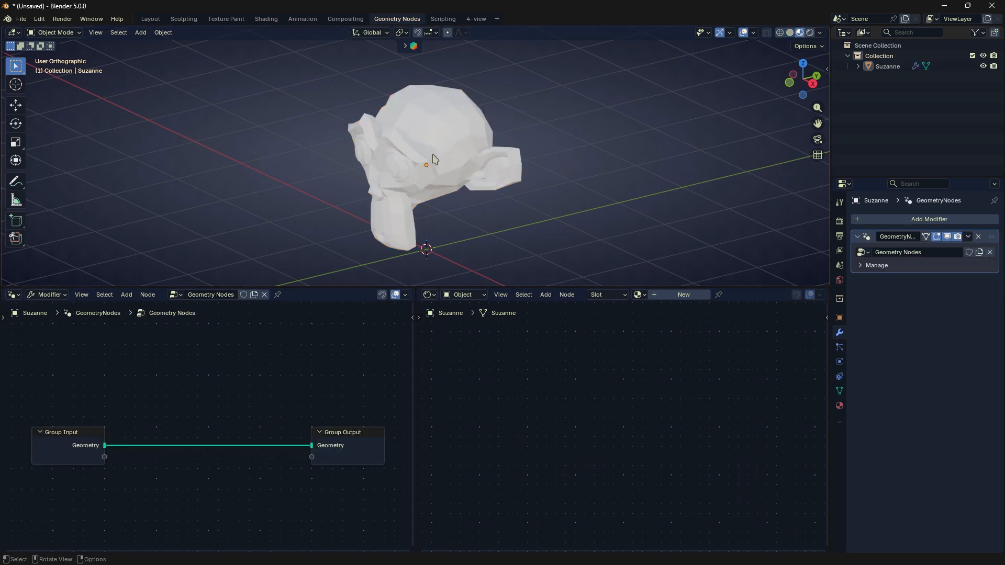
Create a new material on Suzanne and set its Principled BSDF base color to a saturated yellow.
click(668, 296)
click(611, 407)
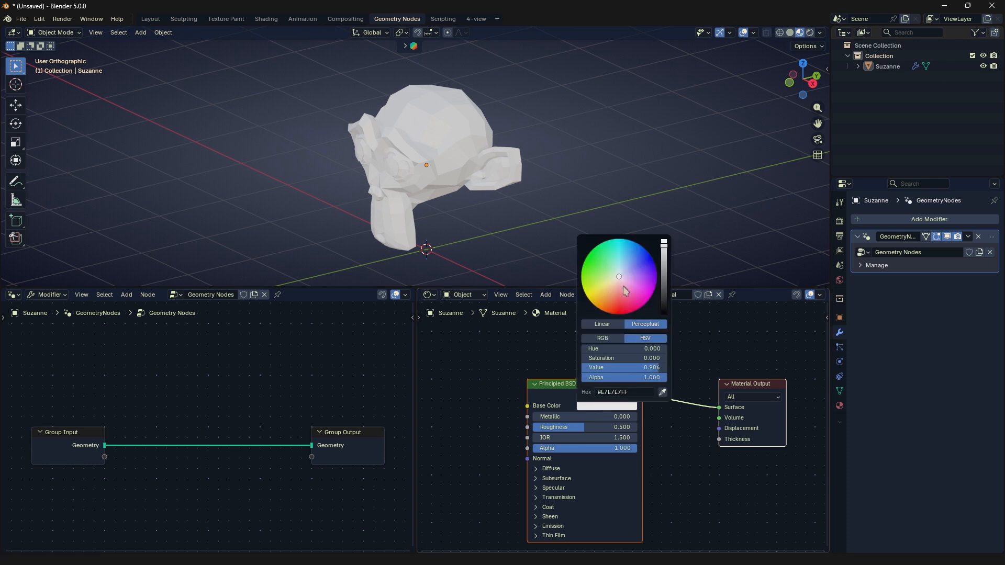
drag(624, 290, 588, 297)
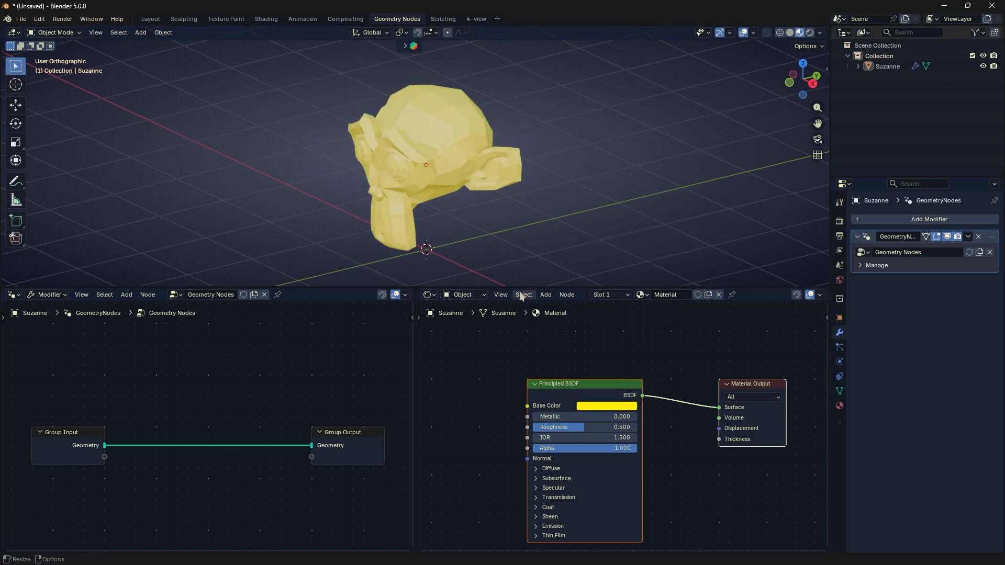
click(448, 175)
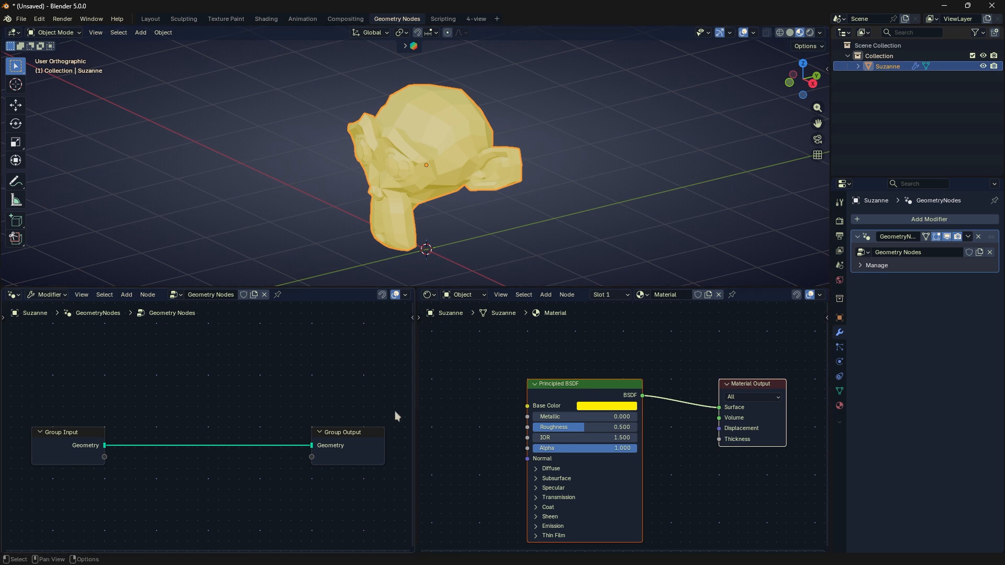
click(461, 201)
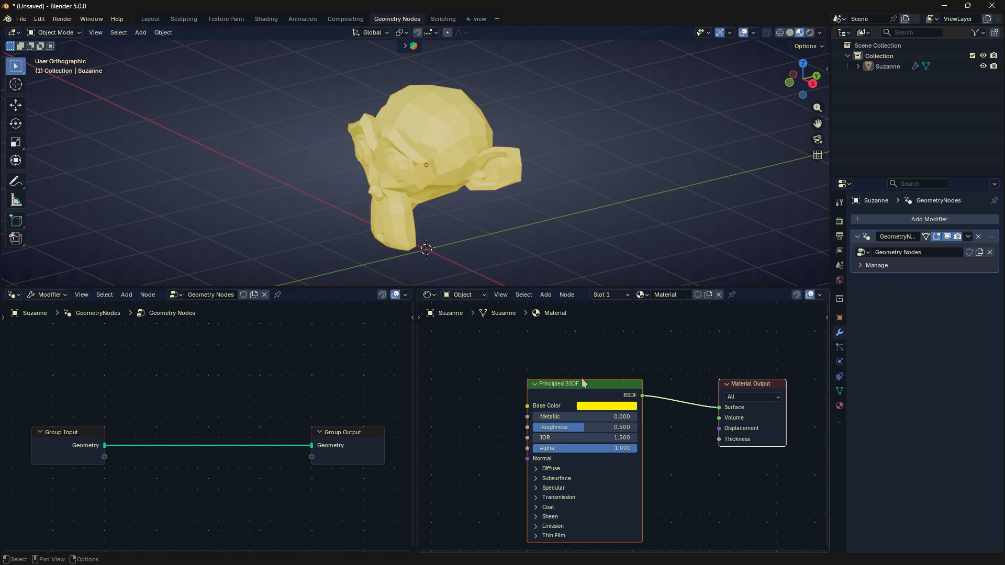
Add a Blackbody node to the geometry node tree below the link between Group Input and Group Output.
middle_drag(571, 349, 598, 334)
click(598, 334)
middle_drag(276, 403, 291, 378)
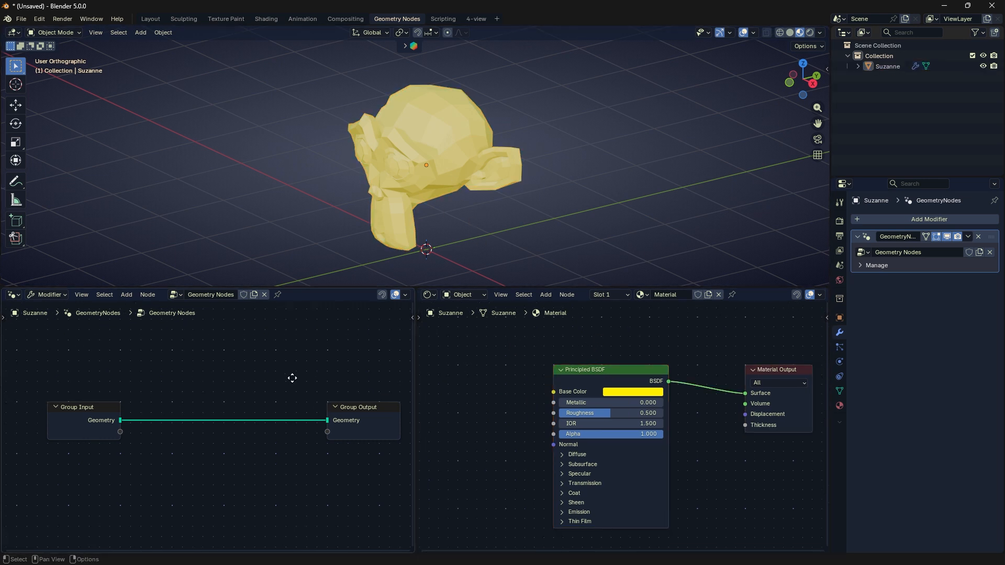
key(shift+a)
mouse_move(267, 368)
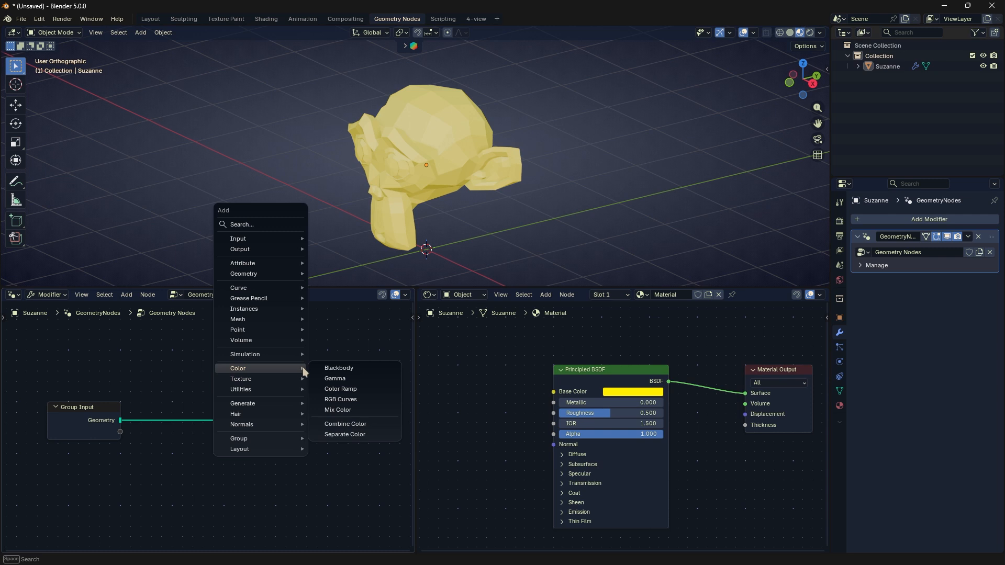
click(338, 368)
click(267, 472)
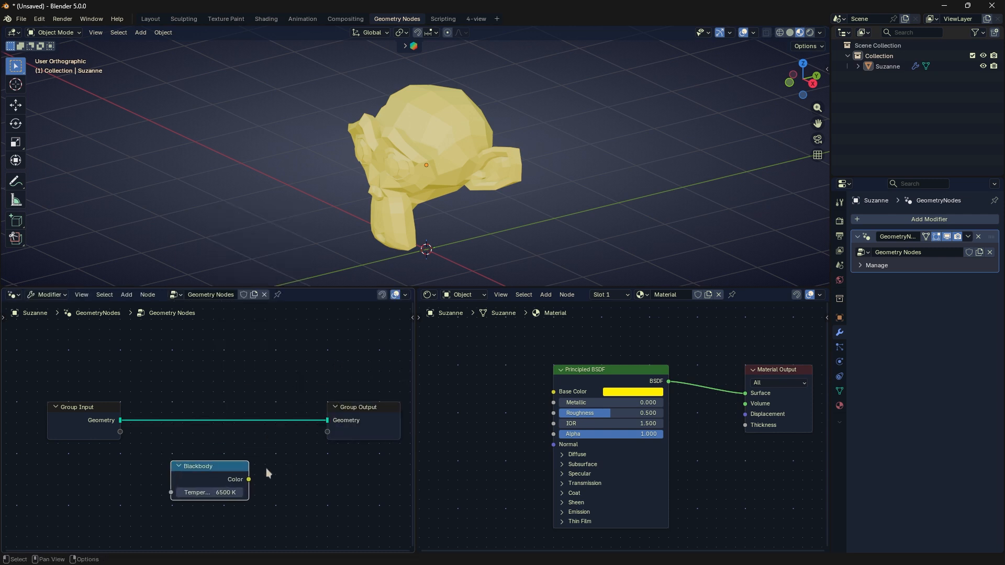
Widen the Blackbody node and move Group Output farther away to make room in the geometry node tree.
drag(248, 468, 356, 470)
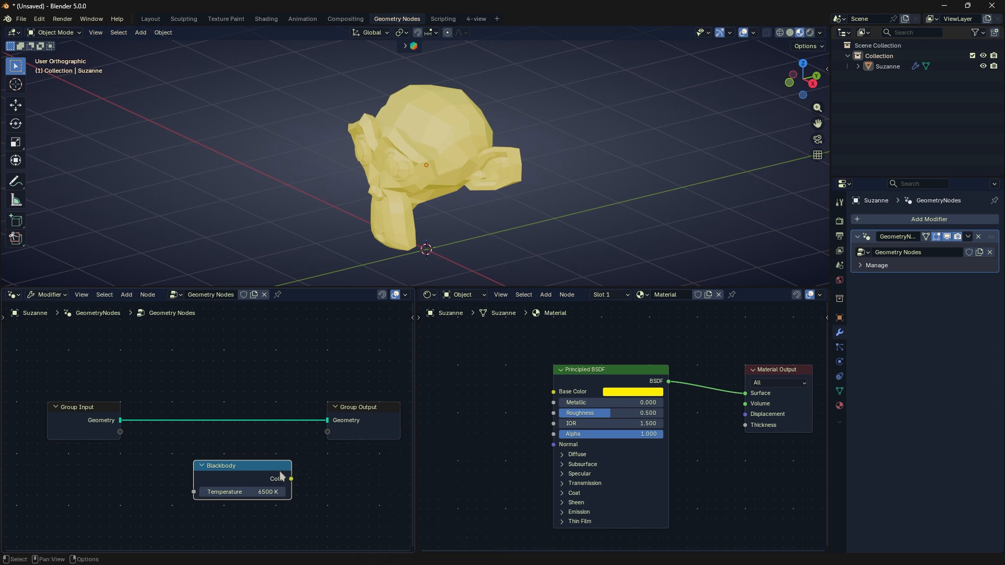
drag(288, 478, 223, 475)
middle_drag(272, 472, 212, 466)
drag(280, 415, 353, 406)
middle_drag(264, 440, 298, 432)
scroll(314, 430, up, 1)
scroll(277, 430, down, 2)
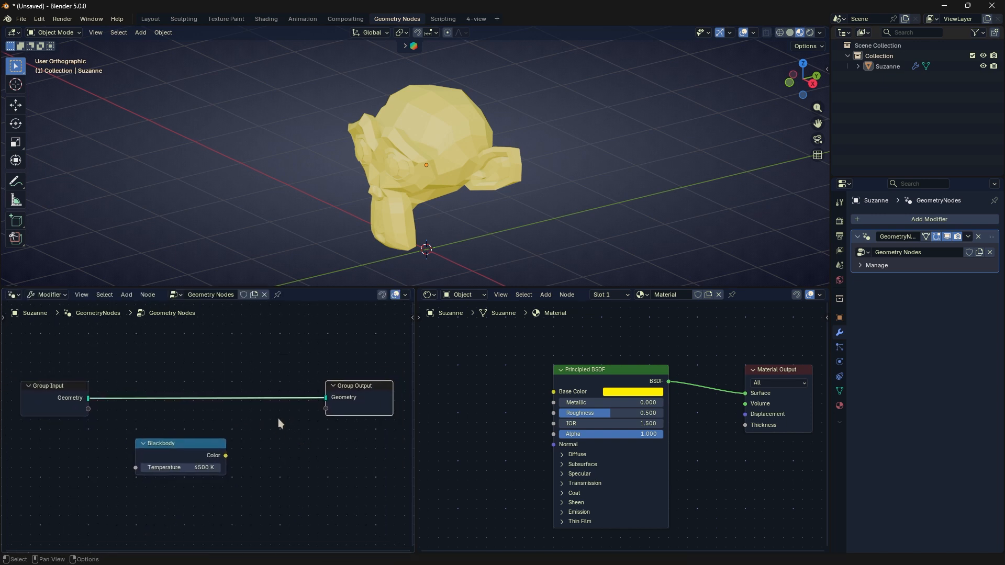
Add an Attribute node to the material's shader tree in front of the Principled BSDF.
middle_drag(561, 391, 654, 395)
key(shift+a)
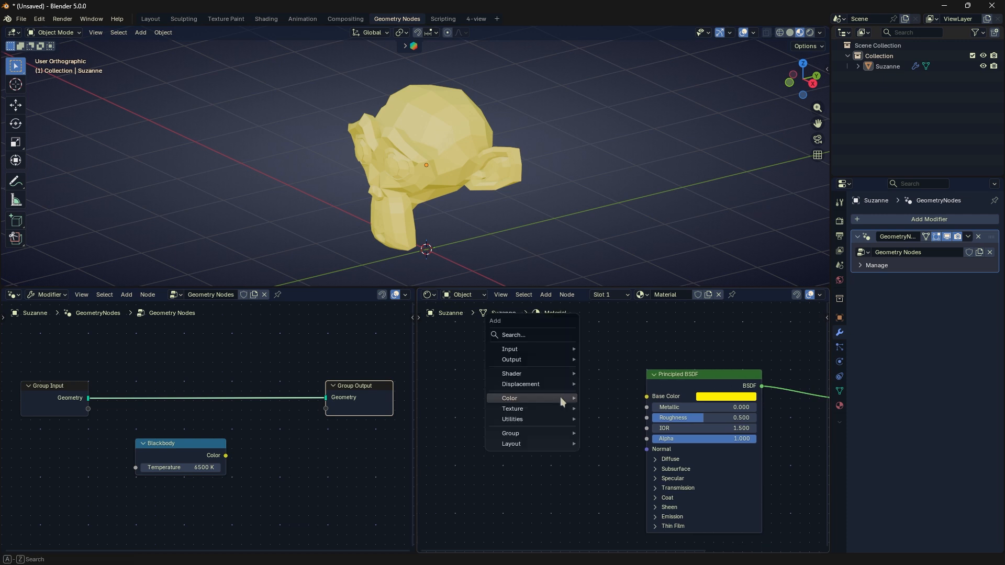
text(att)
click(572, 413)
click(512, 368)
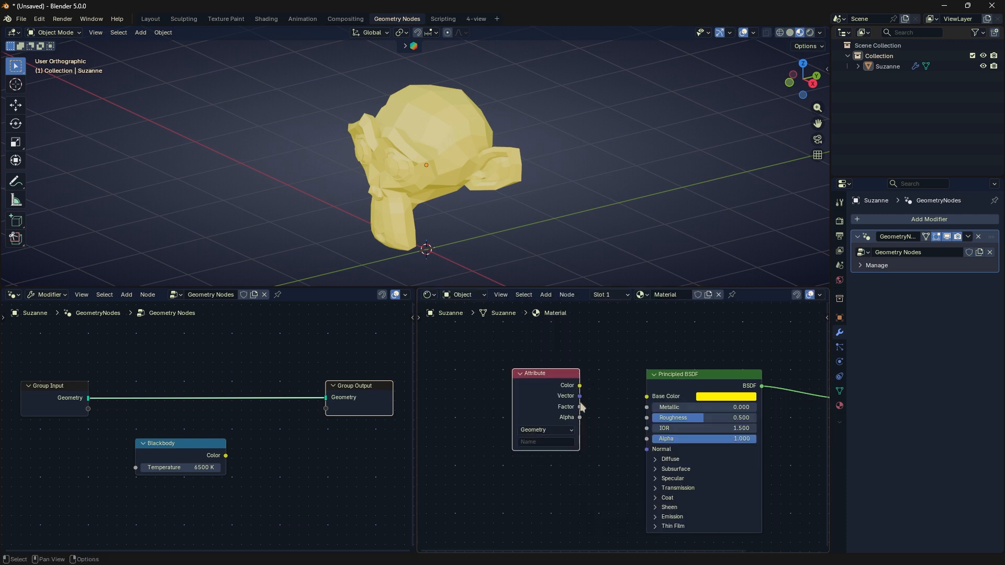
Connect the Attribute node's Color output to Base Color and set its attribute name to Color.
scroll(581, 407, up, 1)
drag(571, 371, 651, 391)
click(545, 448)
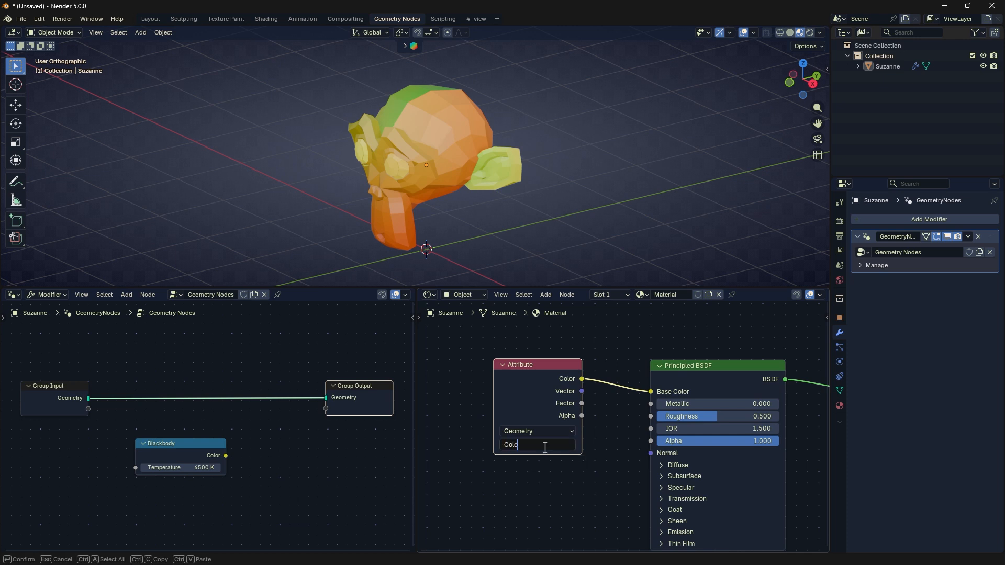
key(Return)
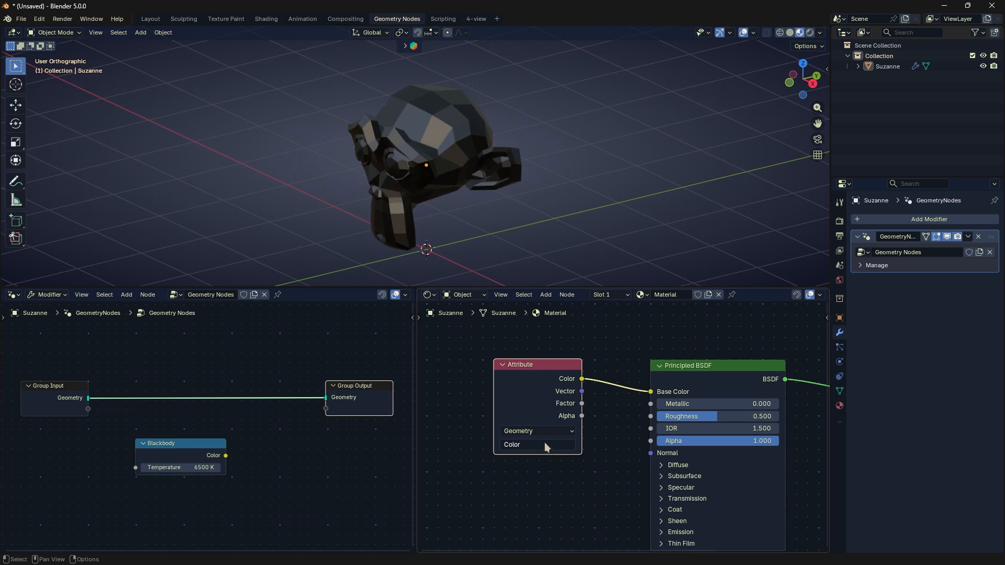
Insert a Store Named Attribute node on the link between Group Input and Group Output in the geometry node tree.
click(544, 432)
middle_drag(253, 464, 309, 455)
drag(263, 441, 232, 449)
key(shift+a)
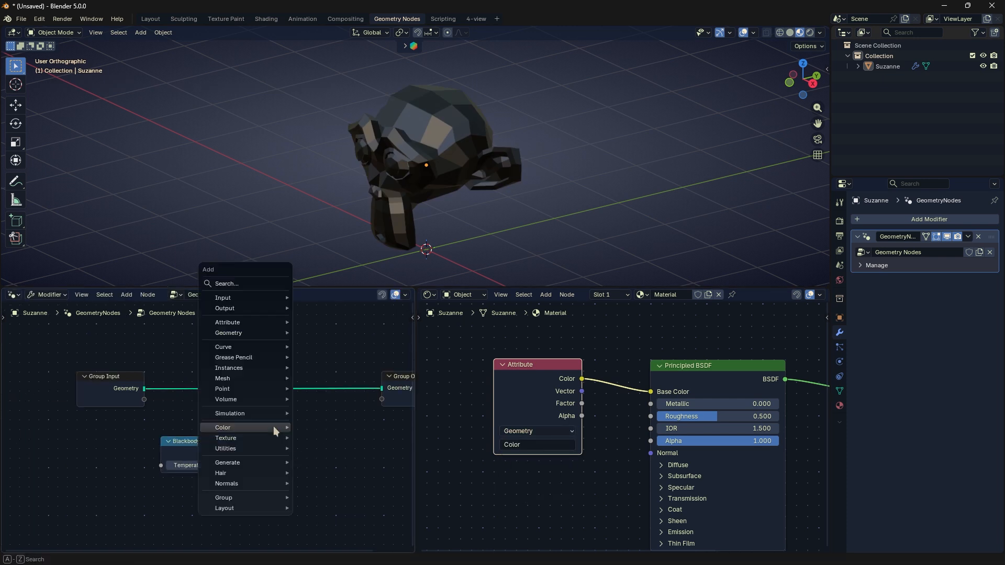
text(store nam)
key(Return)
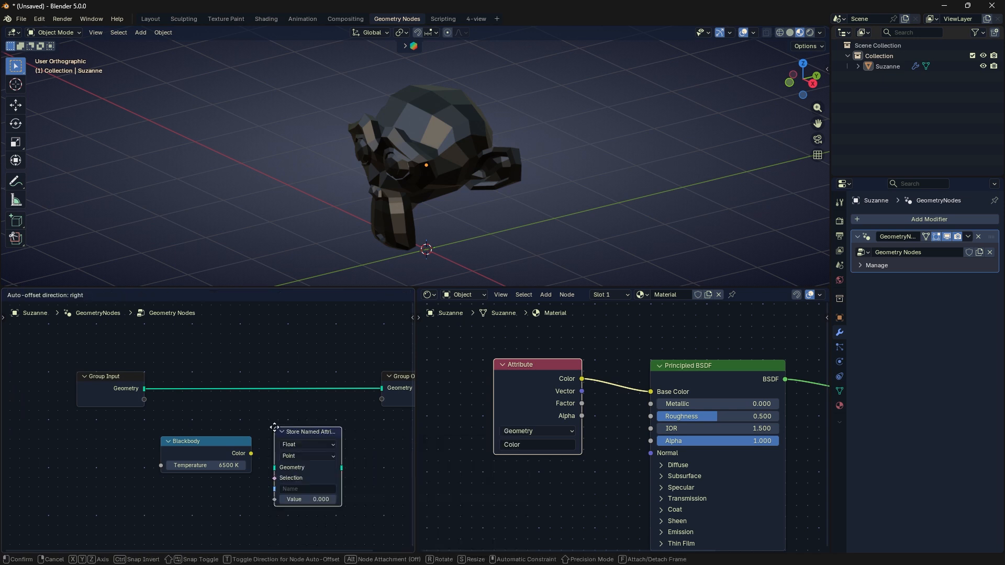
click(258, 404)
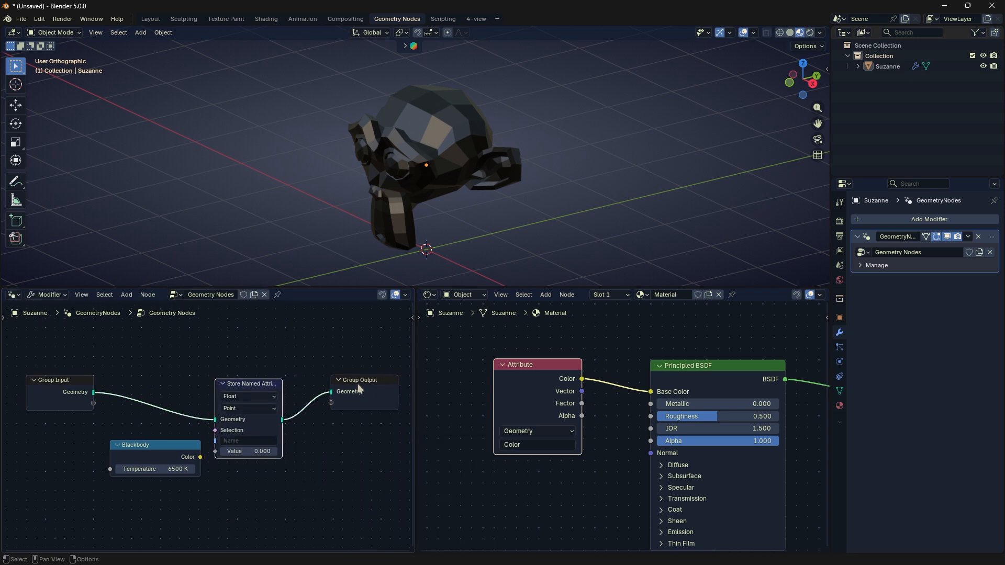
Set the Store Named Attribute node's attribute name to Color and connect the Blackbody's Color output to its Value input.
drag(263, 390, 306, 378)
scroll(288, 407, up, 4)
click(283, 432)
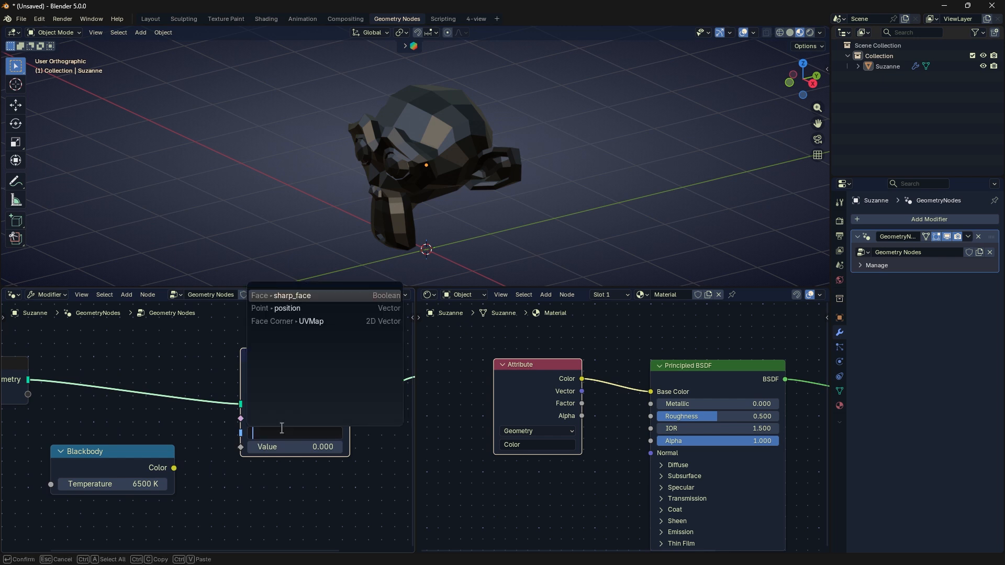
text(Color)
key(Return)
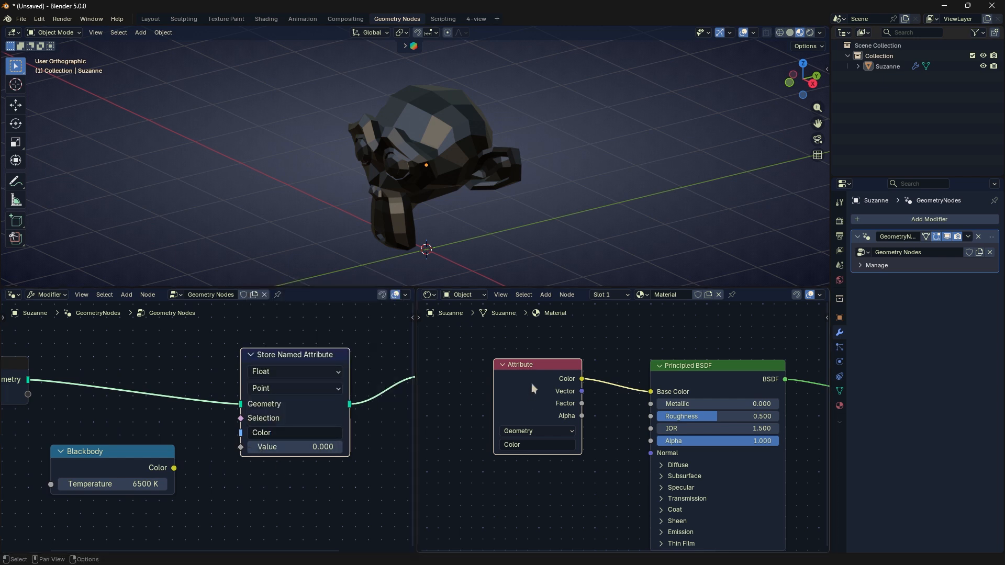
drag(174, 469, 228, 445)
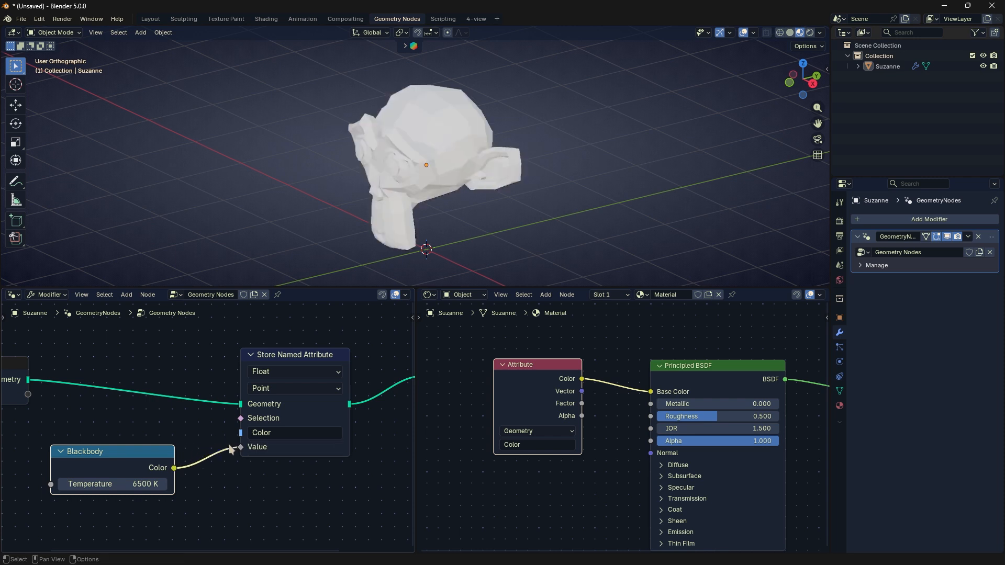
middle_drag(202, 467, 226, 457)
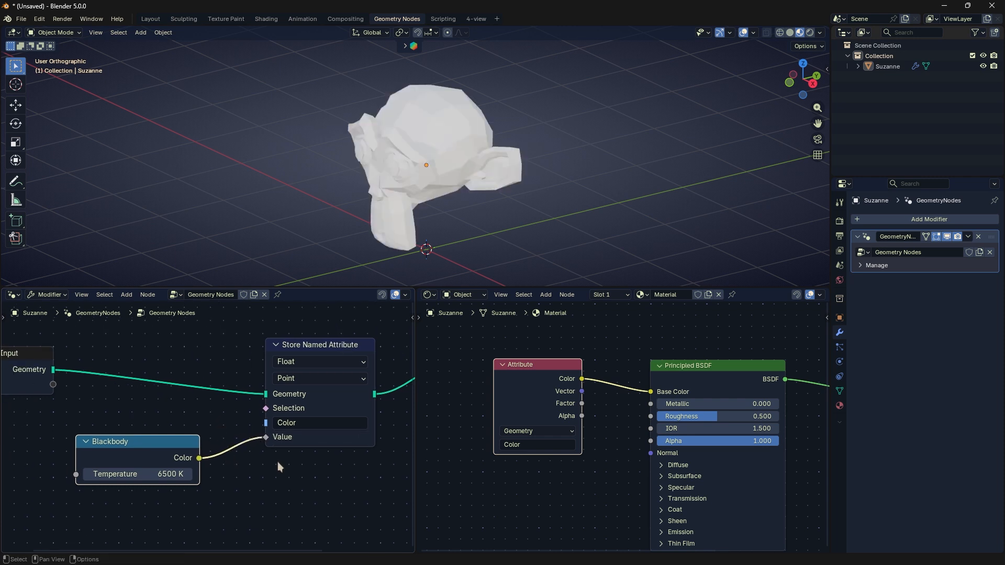
Set the temperature of the Blackbody node in the geometry node tree to 0 K.
mouse_move(152, 474)
mouse_down()
mouse_move(167, 477)
mouse_move(149, 478)
mouse_up()
click(150, 476)
text(0)
key(Return)
Cut the link between Blackbody and Store Named Attribute to compare Suzanne's appearance, and reconnect Color to Value.
ctrl+right_drag(207, 435, 218, 483)
click(449, 148)
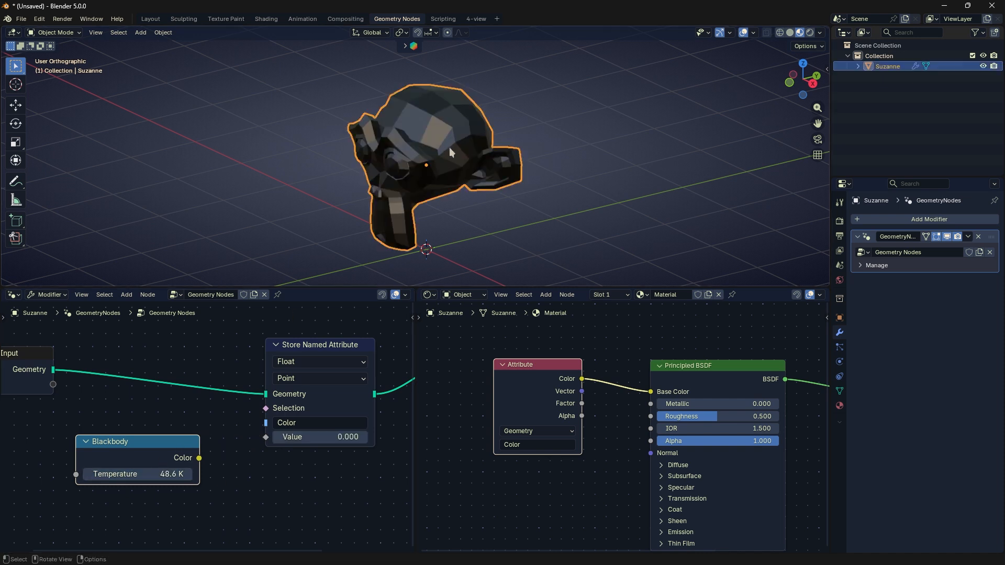
click(515, 251)
drag(199, 458, 259, 435)
Set the Blackbody temperature in the geometry node tree to about 80.7 K.
drag(151, 475, 167, 446)
scroll(227, 481, down, 2)
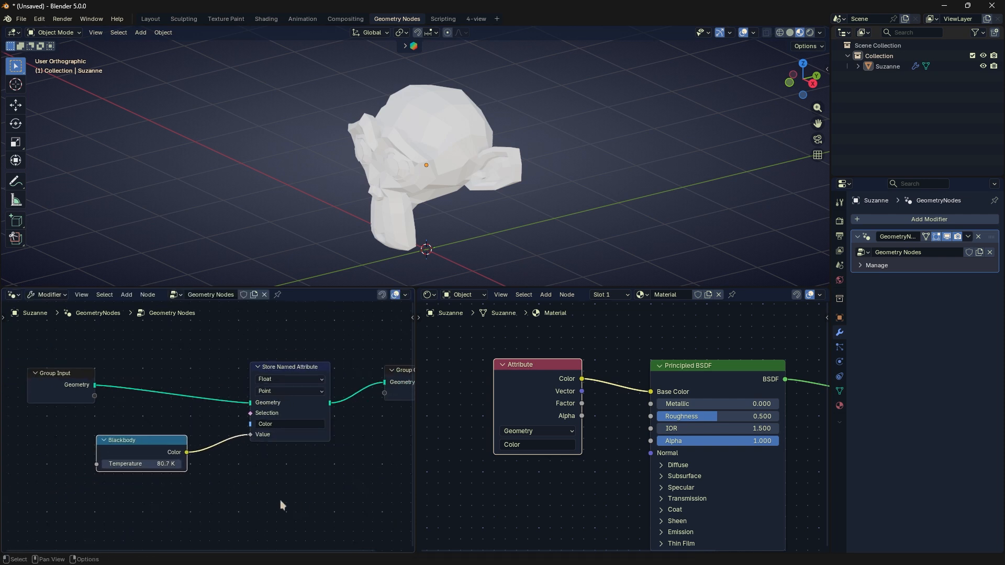
scroll(602, 482, down, 2)
middle_drag(602, 481, 557, 478)
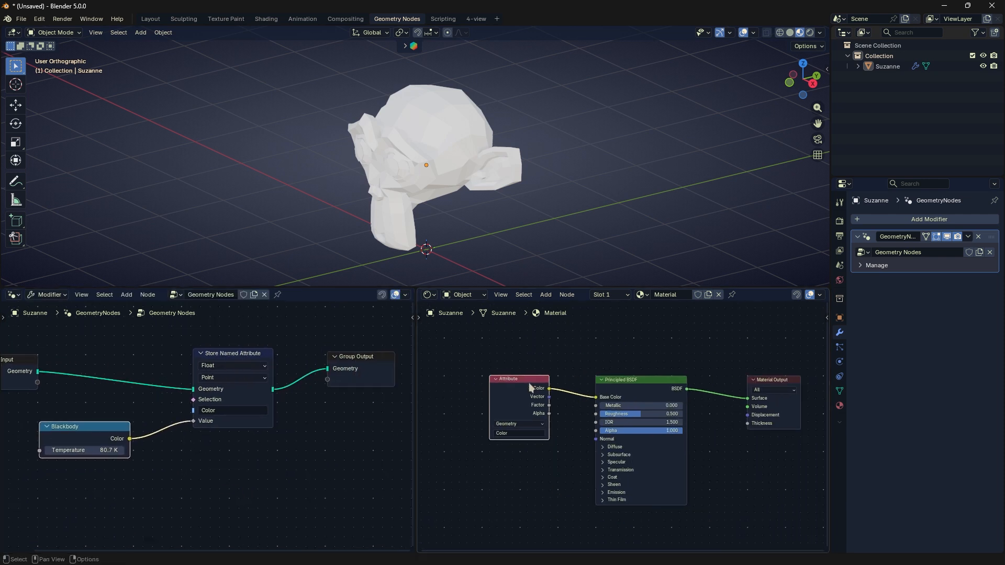
Mute the Attribute node in the material's shader tree.
key(n)
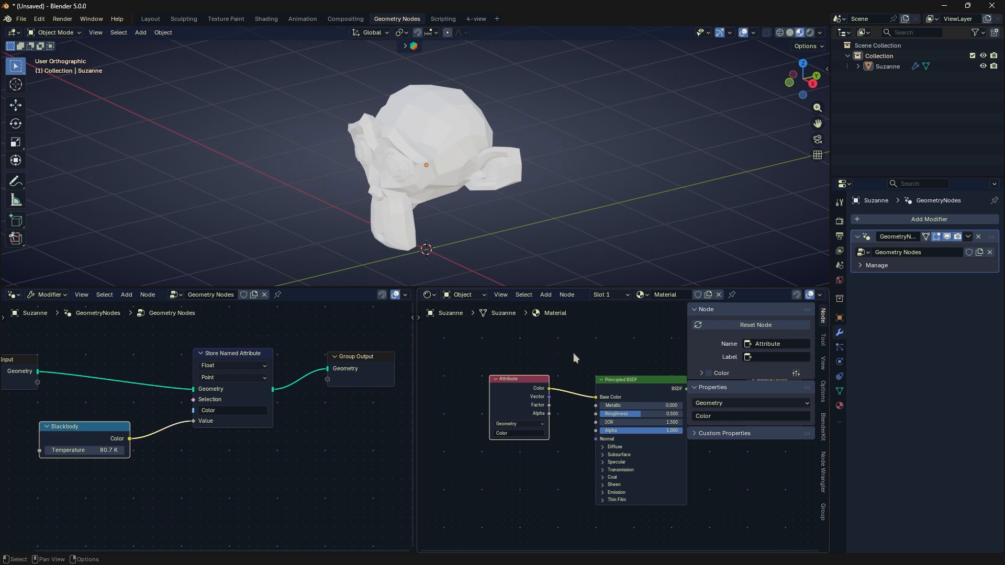
key(n)
key(m)
middle_drag(573, 353, 549, 369)
Add an Emission node to the material's shader tree above the Principled BSDF.
click(564, 365)
key(shift+a)
mouse_move(593, 348)
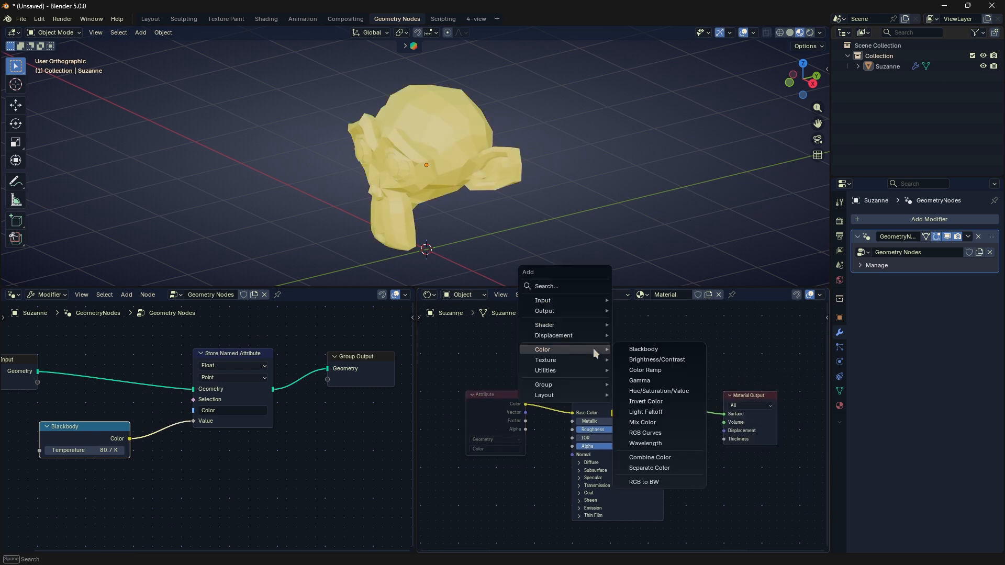
text(emi)
key(Return)
click(594, 350)
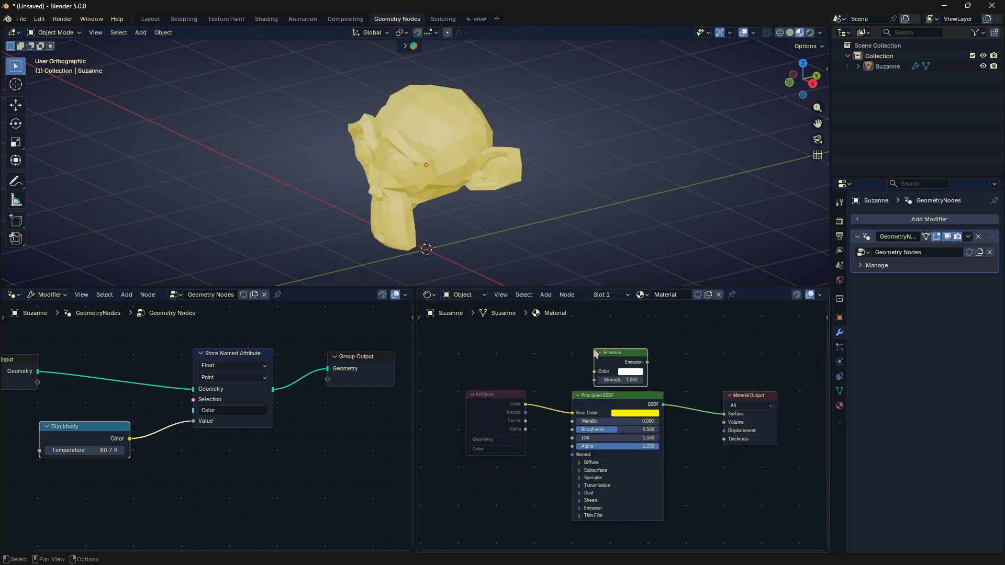
Add a Blackbody node in front of the Emission node and connect its Color output to Emission's Color.
key(shift+a)
text(black)
key(Return)
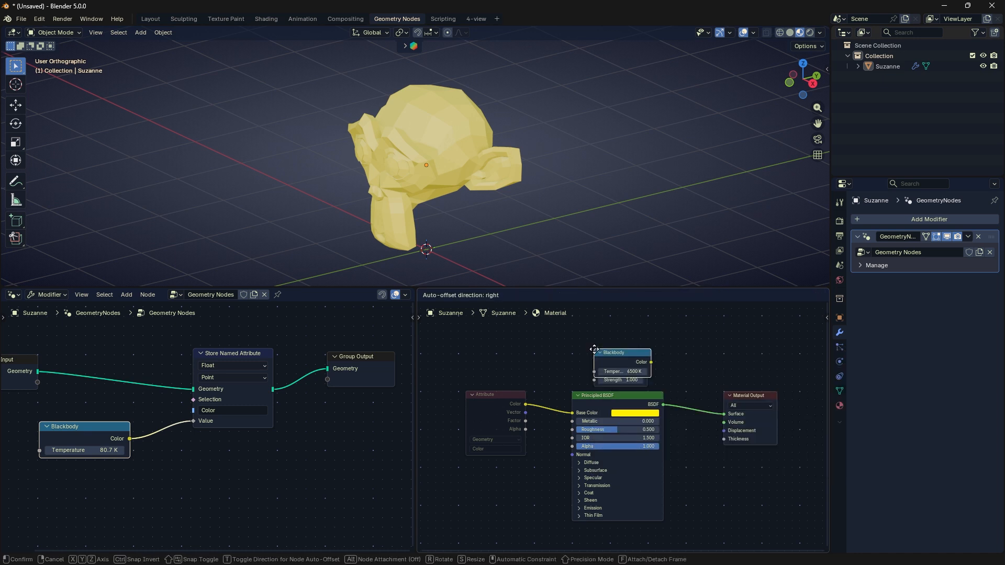
click(530, 354)
scroll(571, 379, up, 3)
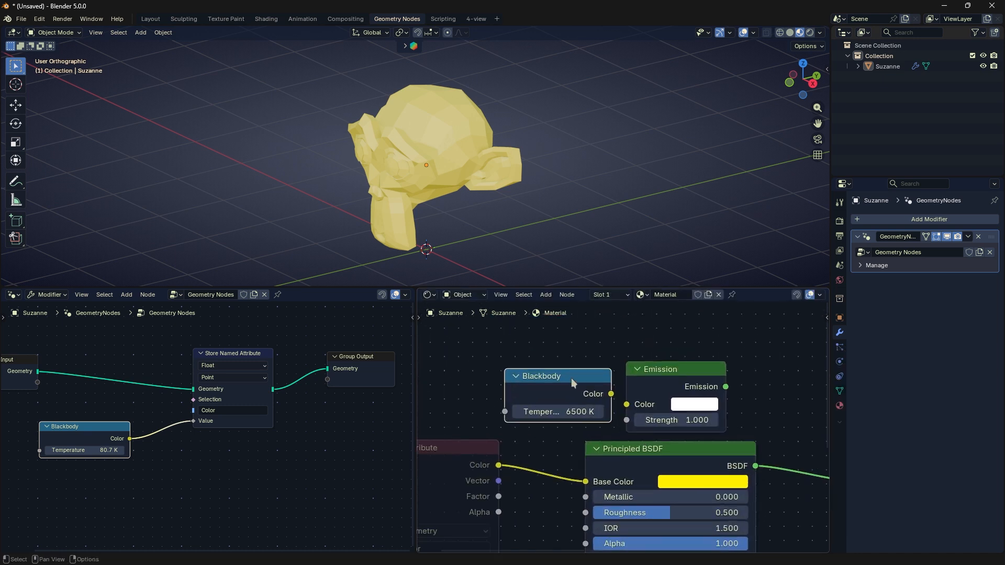
drag(573, 383, 620, 404)
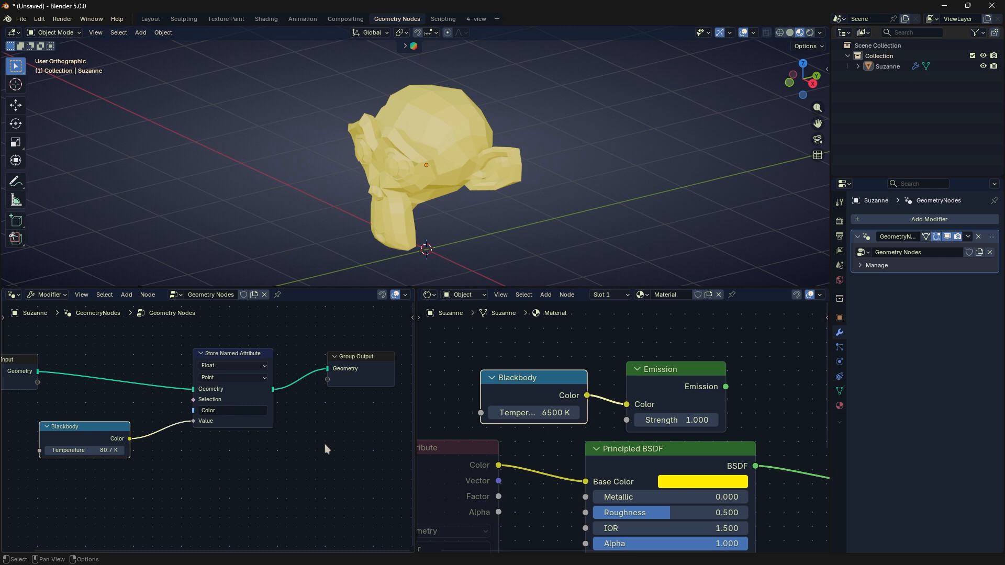
Connect the Emission output to the Material Output's Surface and set the shader Blackbody's temperature to 0 K.
scroll(325, 449, down, 1)
scroll(544, 377, down, 1)
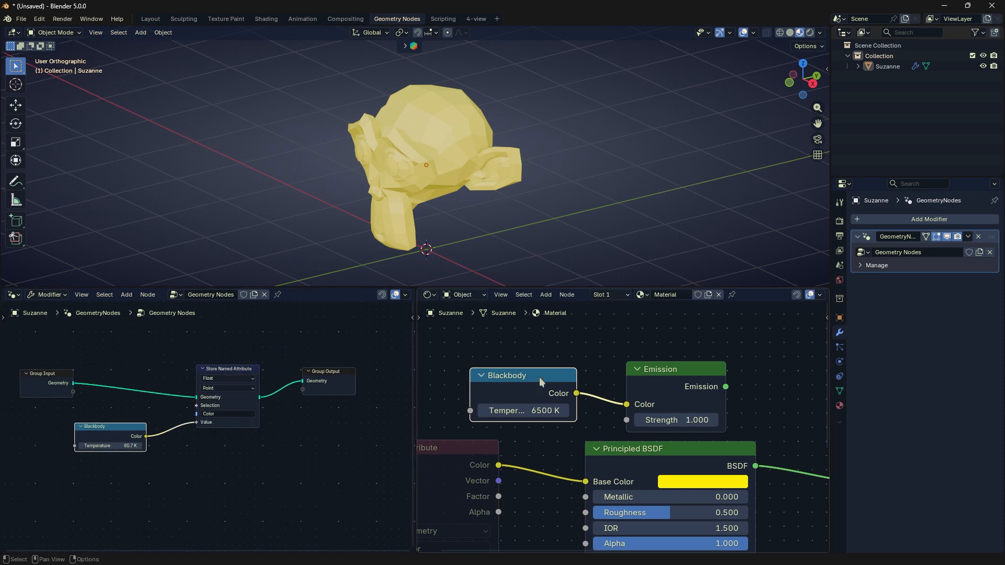
drag(668, 396, 792, 476)
drag(497, 413, 501, 413)
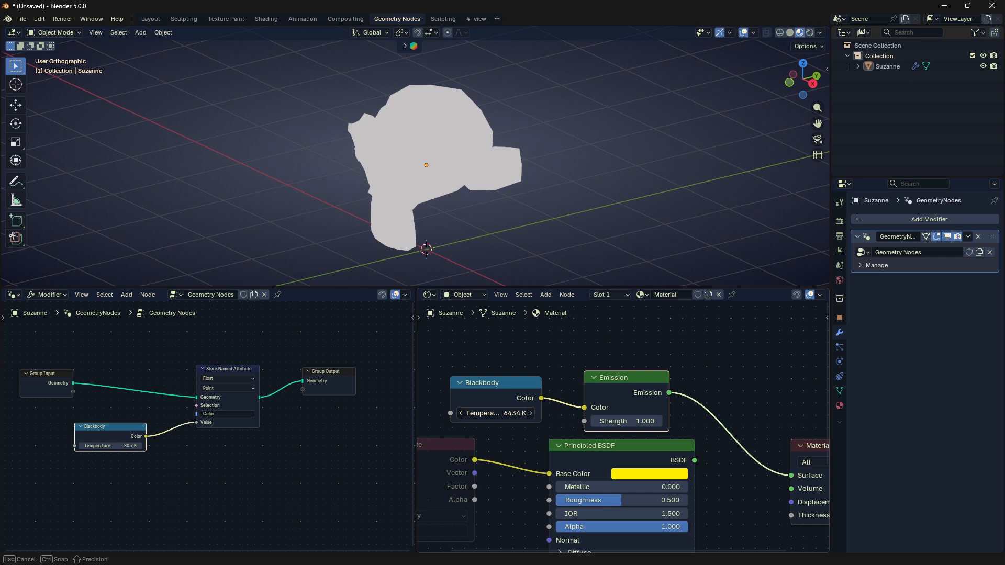
click(494, 414)
key(Return)
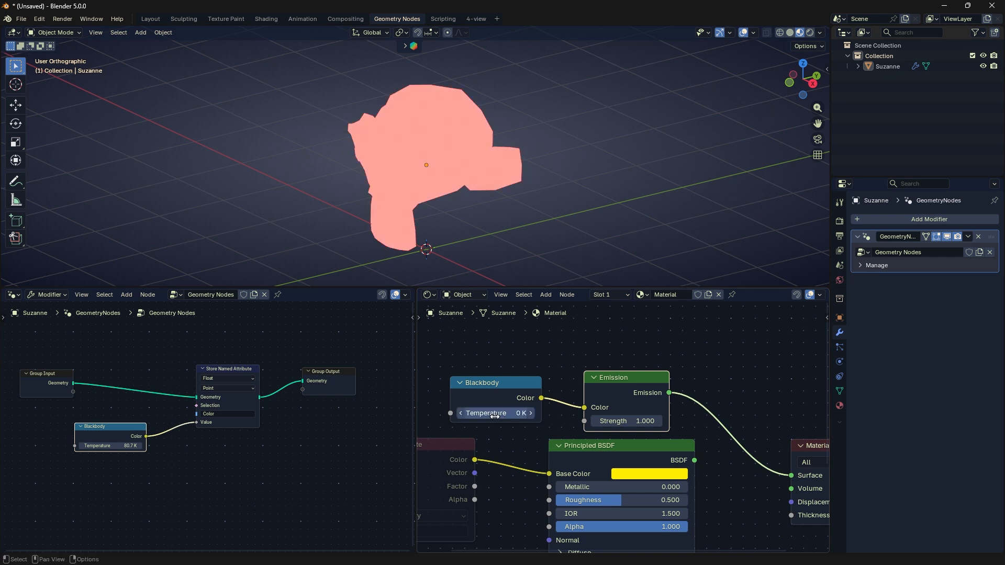
Delete the Emission and Blackbody nodes from the shader tree and reconnect the Principled BSDF to the Material Output's Surface.
drag(502, 355, 624, 406)
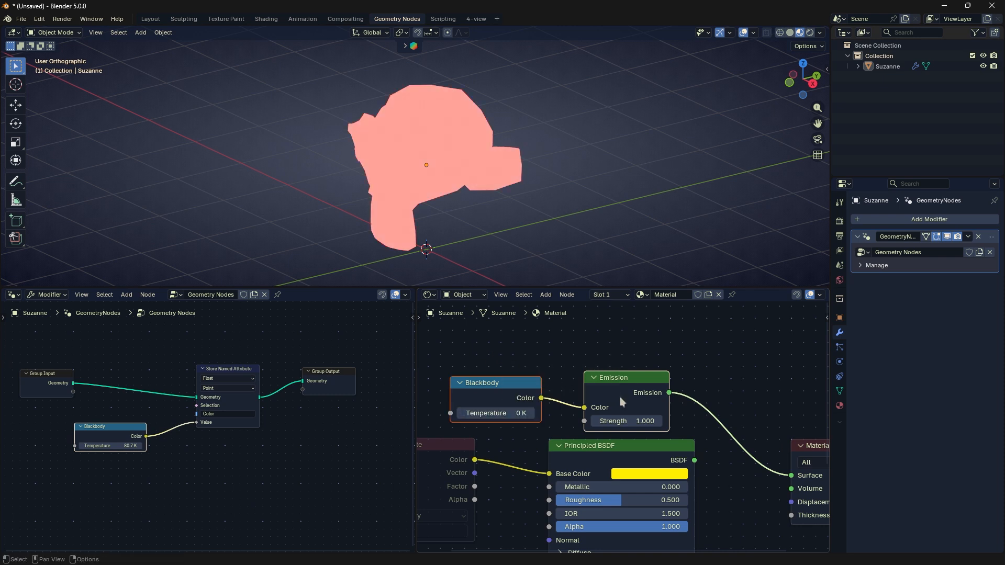
key(x)
drag(694, 460, 794, 476)
Unmute the Attribute node in the material's shader tree.
scroll(603, 427, down, 2)
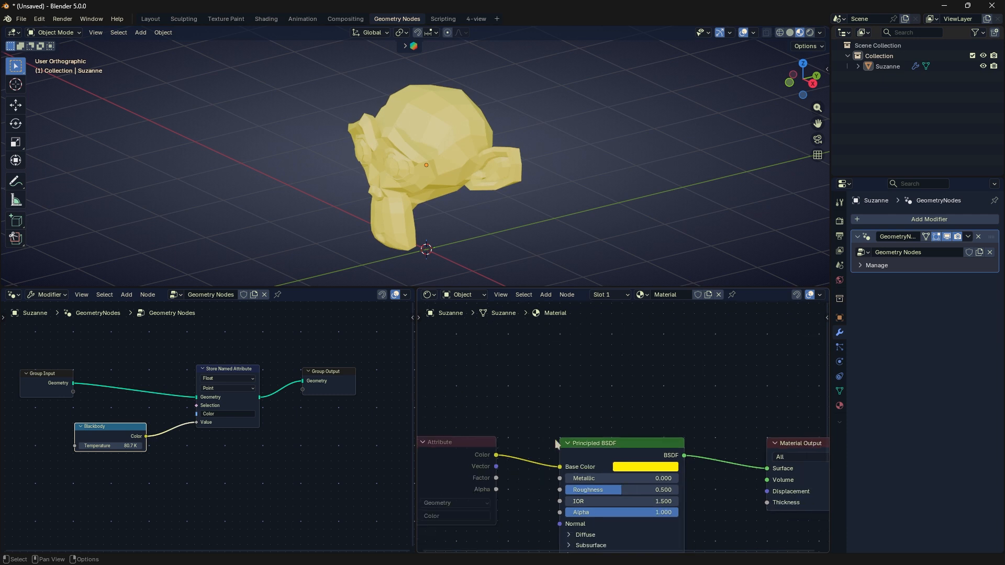
middle_drag(555, 439, 603, 414)
click(489, 426)
middle_drag(489, 425, 597, 393)
scroll(269, 429, up, 2)
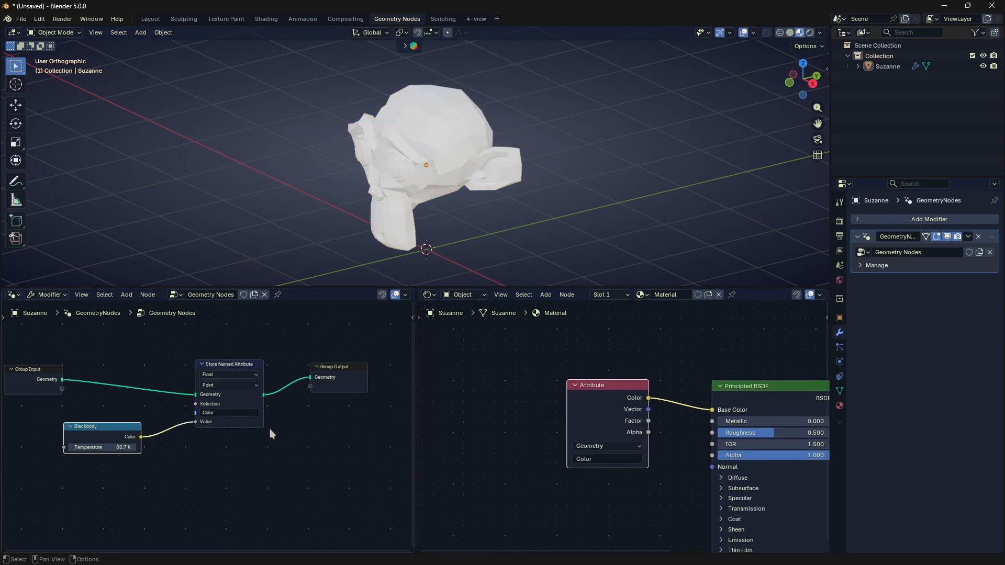
Move the Attribute node closer to the Principled BSDF and space the Blackbody and Store Named Attribute nodes farther apart.
scroll(212, 427, up, 1)
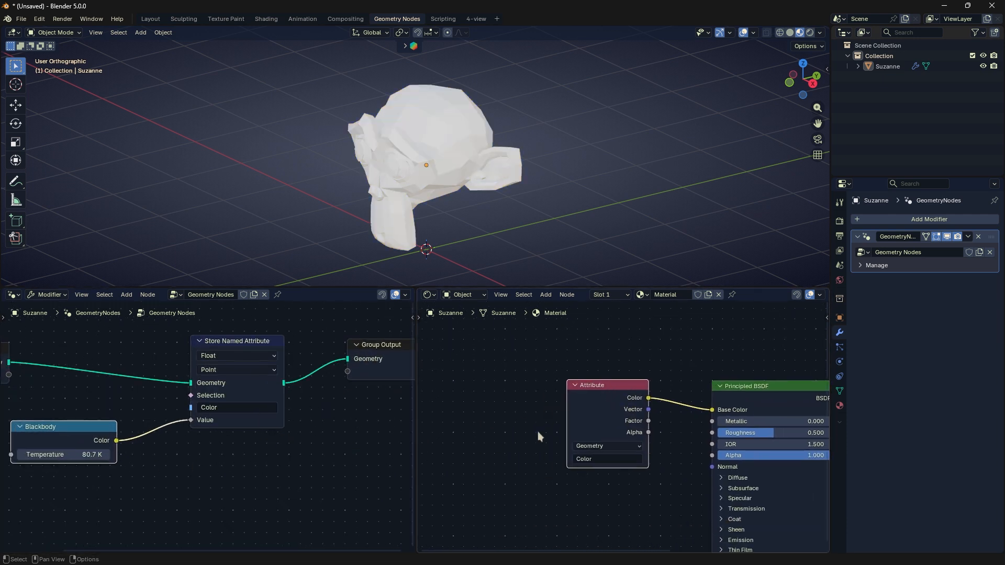
drag(582, 404, 603, 408)
middle_drag(156, 462, 224, 476)
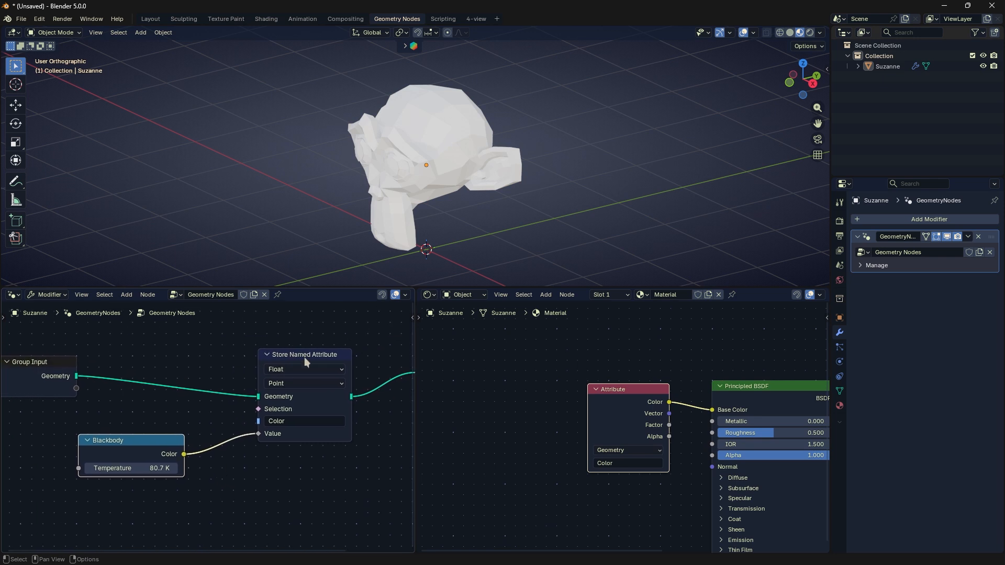
drag(306, 358, 278, 366)
scroll(275, 452, up, 1)
middle_drag(272, 461, 301, 446)
drag(173, 434, 138, 439)
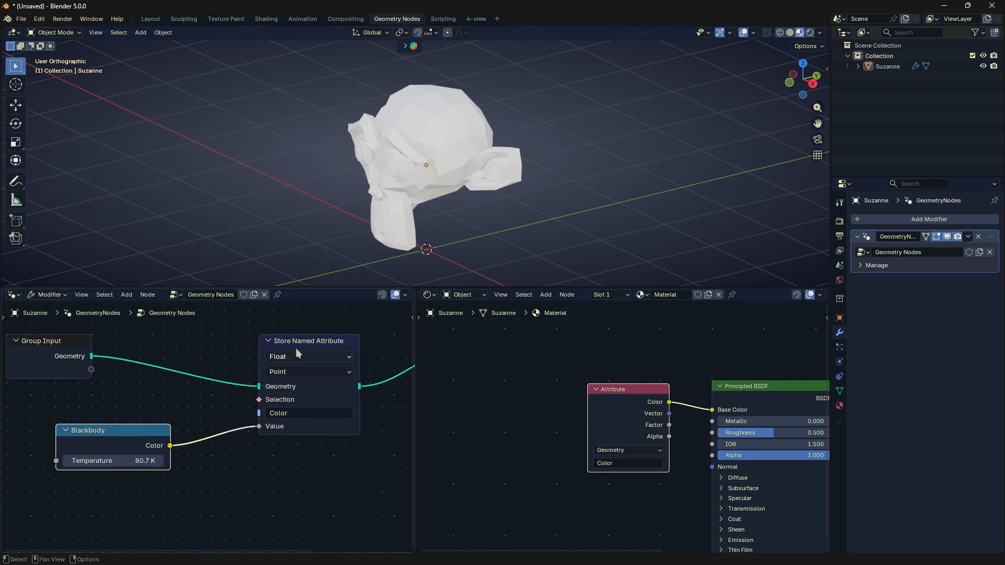
drag(304, 335, 349, 332)
Insert a Color Ramp node on the link between Blackbody and Store Named Attribute.
key(shift+a)
mouse_move(238, 379)
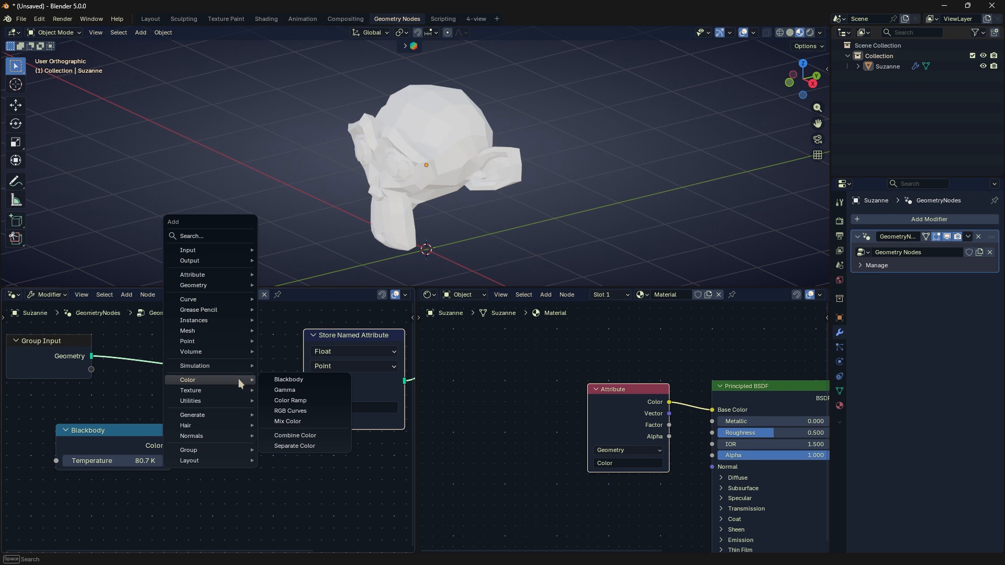
click(290, 401)
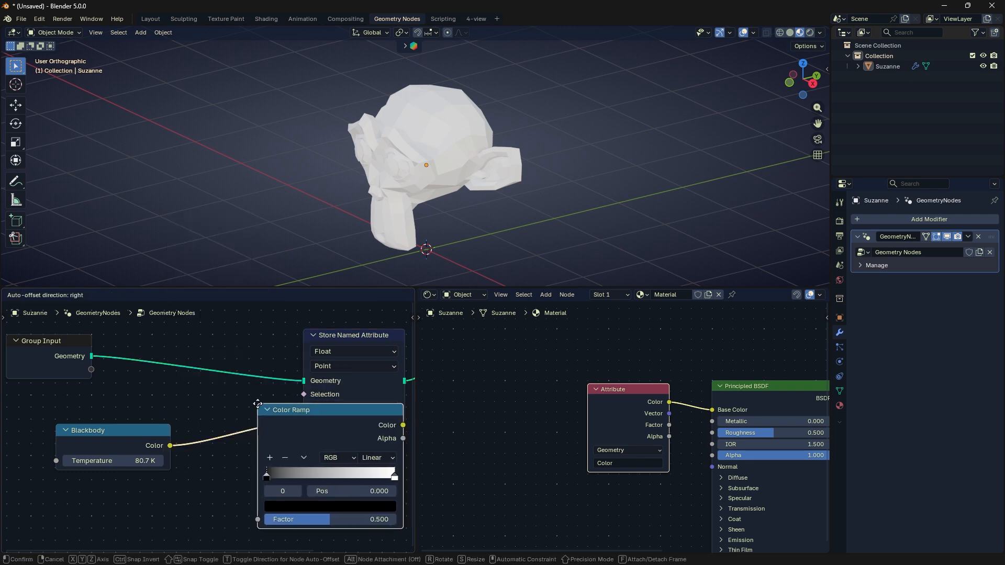
click(255, 417)
middle_drag(254, 415, 189, 403)
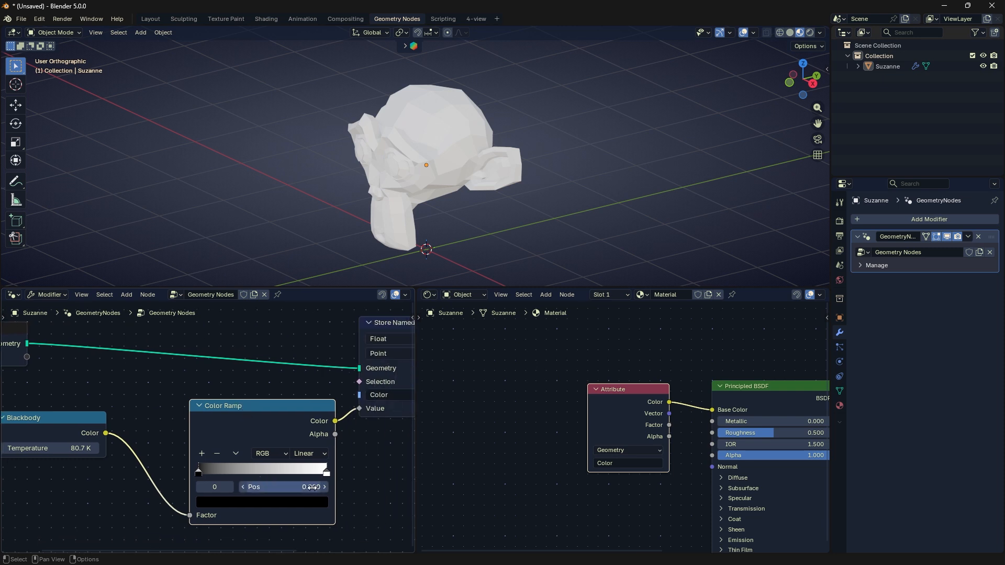
Recolor the Color Ramp's white stop red and slide the two stops close together, with the black stop at position 0.100.
click(326, 472)
click(313, 501)
click(258, 385)
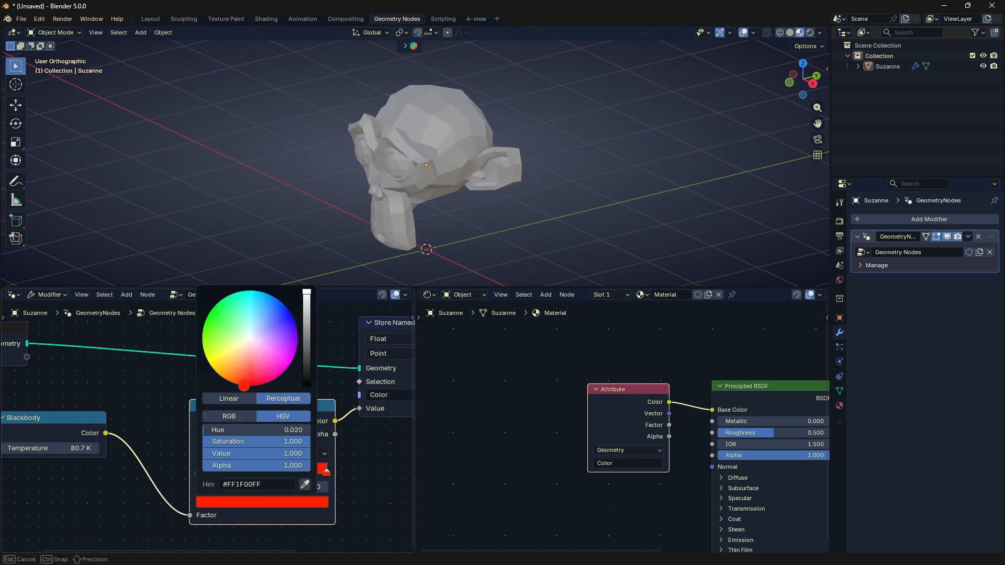
drag(325, 471, 230, 473)
click(199, 471)
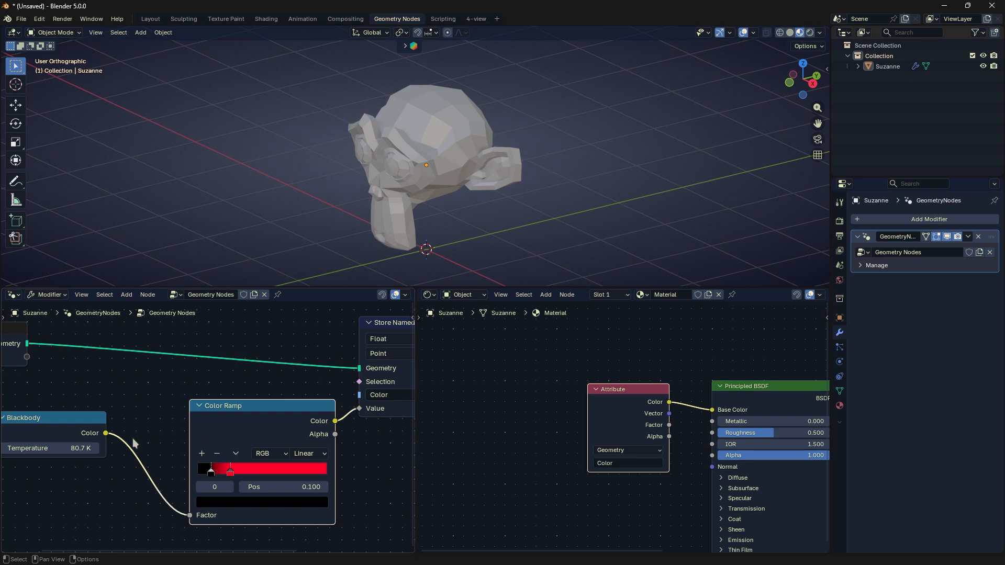
Replace the Color Ramp with a Mix Color node between Blackbody and Store Named Attribute.
key(x)
drag(106, 433, 359, 408)
key(shift+a)
mouse_move(277, 398)
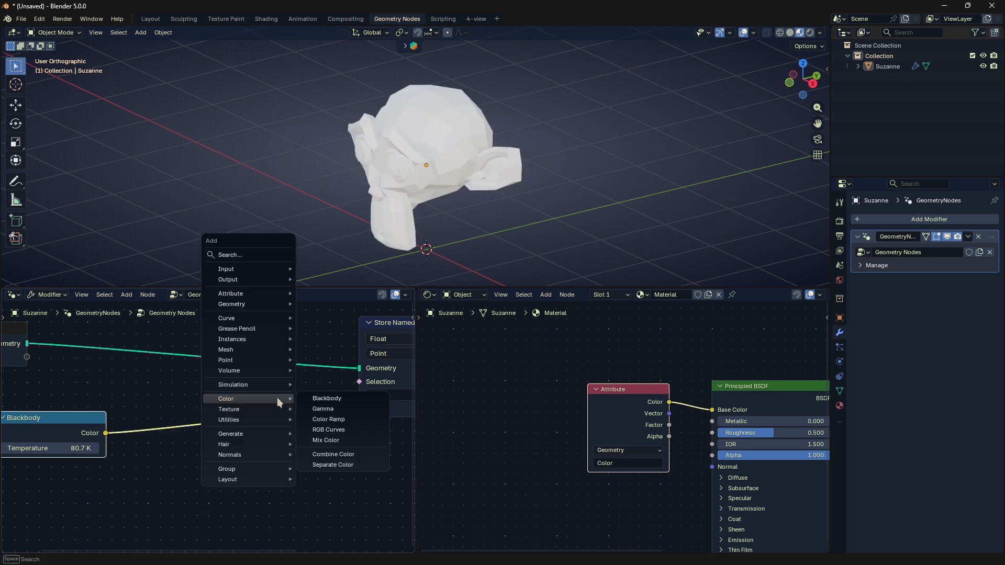
click(316, 441)
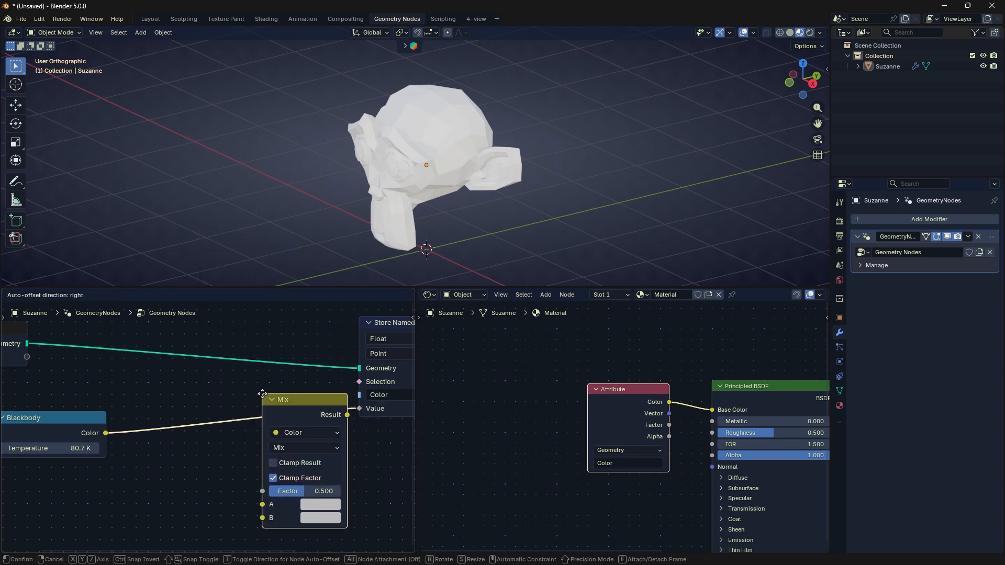
click(250, 387)
Set the Mix node's Factor to 1.000 and its B color to red.
drag(294, 485, 328, 484)
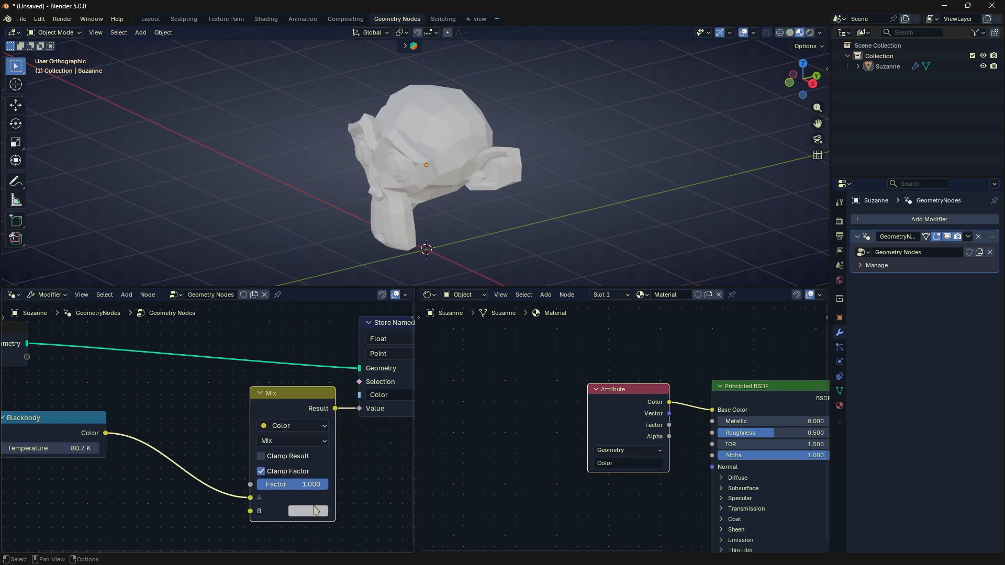
click(316, 510)
click(347, 374)
click(399, 306)
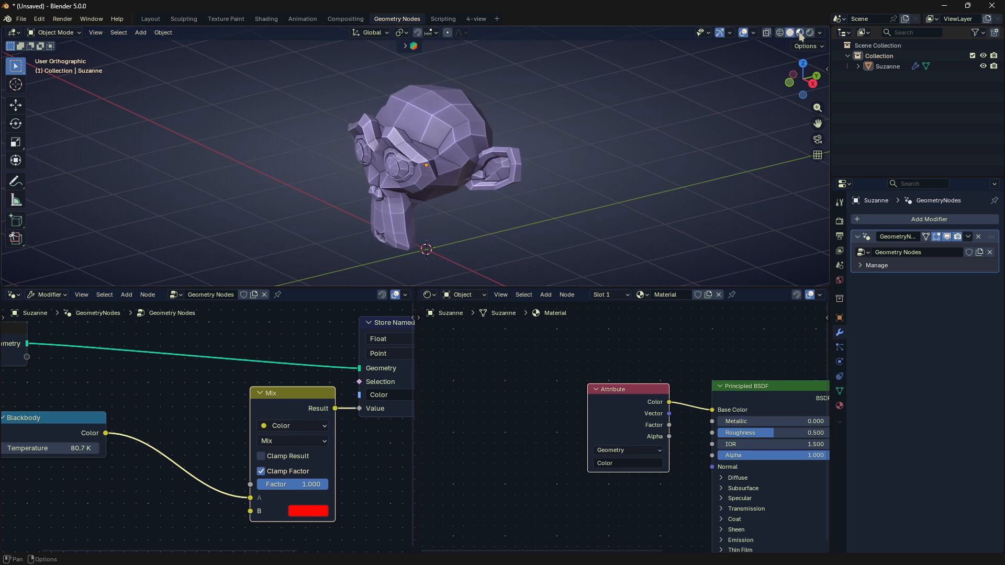
Move the Store Named Attribute node slightly farther from the Mix node.
scroll(304, 407, down, 2)
drag(363, 368, 380, 364)
drag(286, 362, 294, 354)
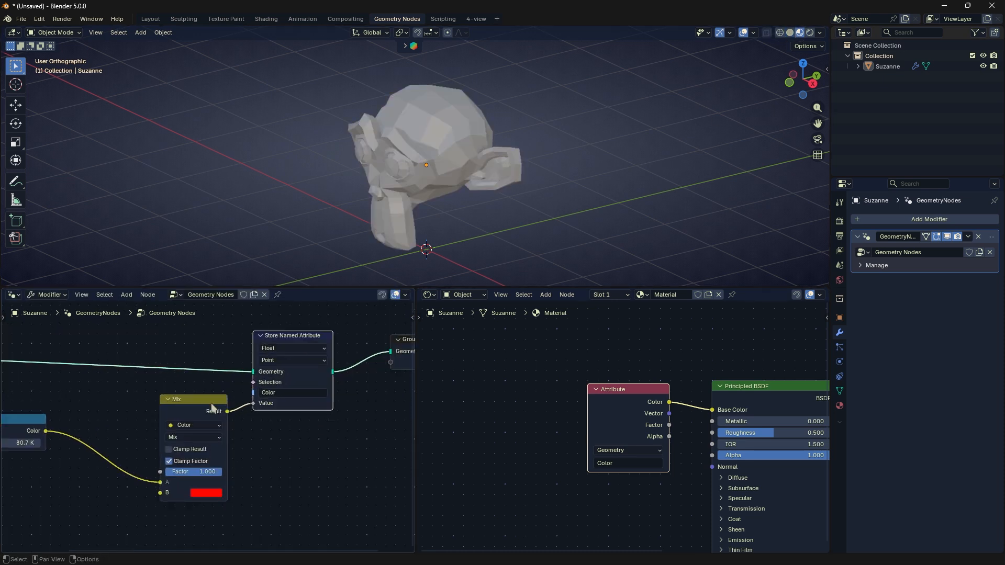
Place the Blackbody node beside the Mix node and set its Temperature to 1 K and finally 1500 K.
scroll(231, 398, up, 2)
drag(31, 398, 113, 418)
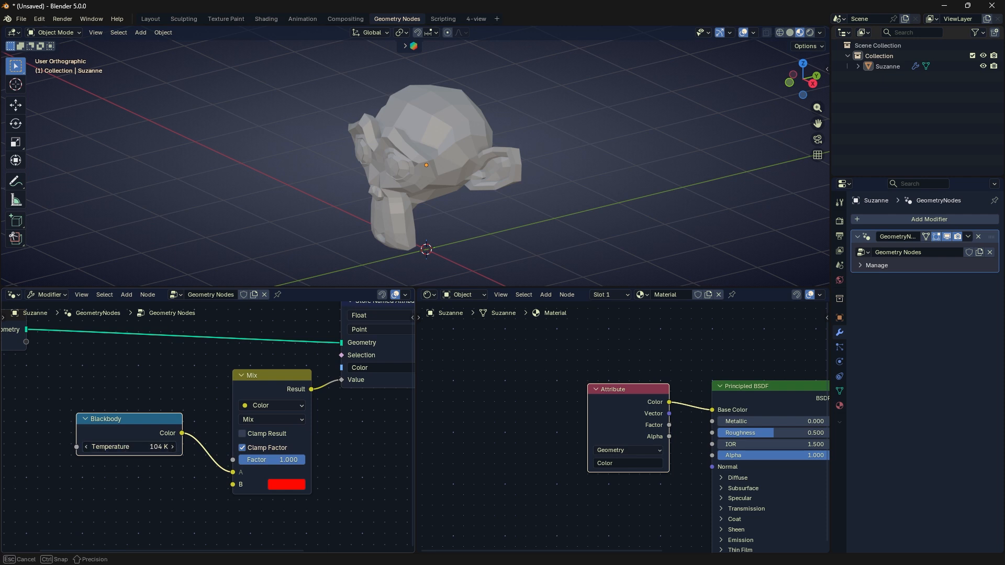
click(129, 447)
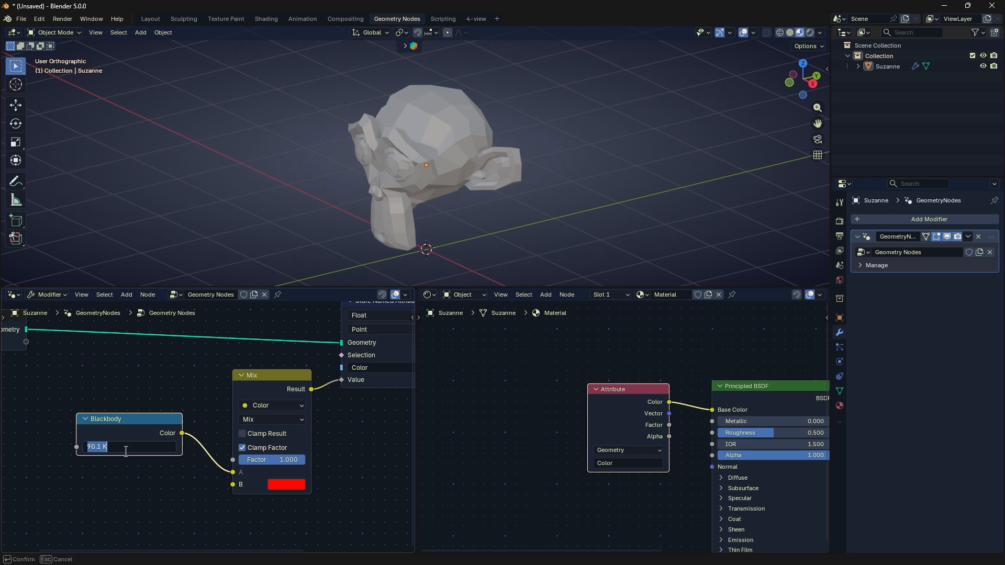
text(1)
key(Return)
mouse_move(306, 459)
mouse_down()
mouse_move(243, 460)
mouse_move(305, 460)
mouse_up()
drag(150, 446, 156, 446)
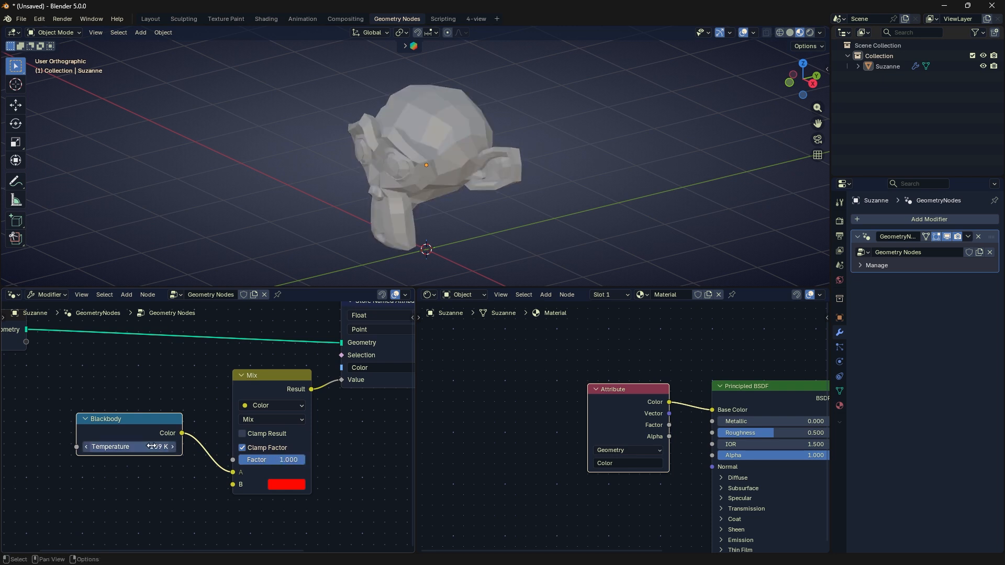
click(151, 446)
text(1500)
key(Return)
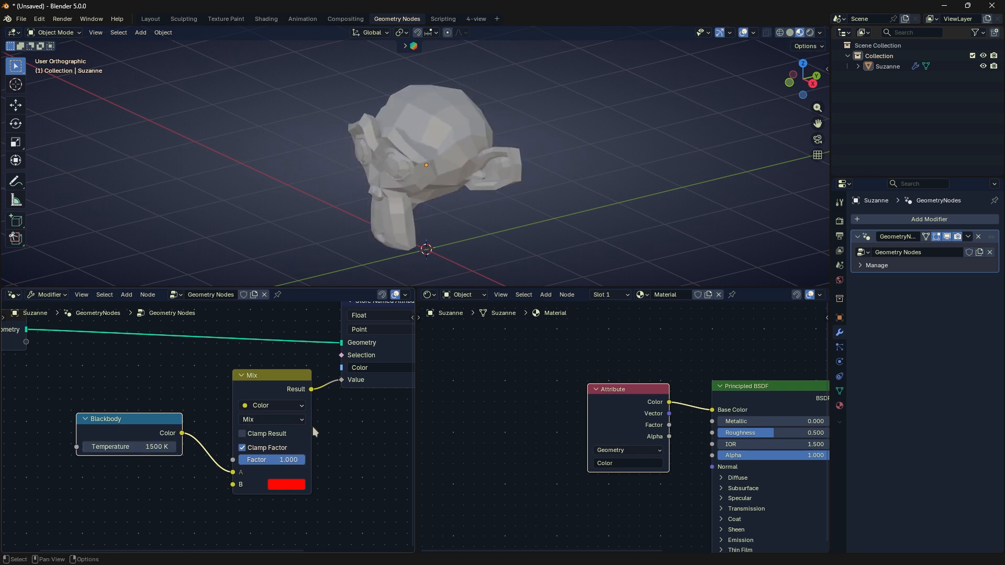
Move the Group Output node farther from Store Named Attribute and set that node's data type to Color.
scroll(312, 428, down, 1)
middle_drag(337, 432, 266, 450)
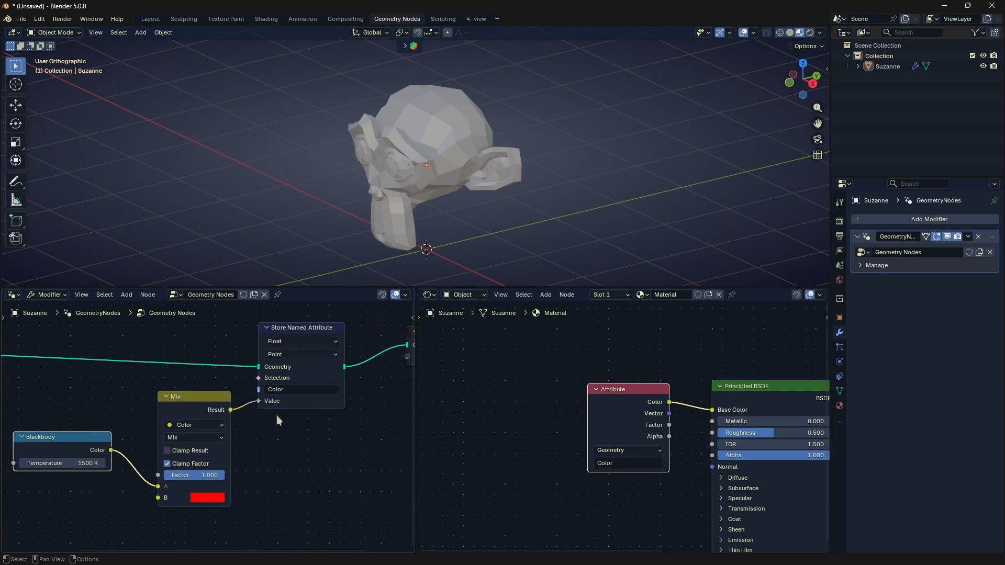
middle_drag(276, 416, 169, 428)
drag(343, 345, 365, 347)
click(211, 353)
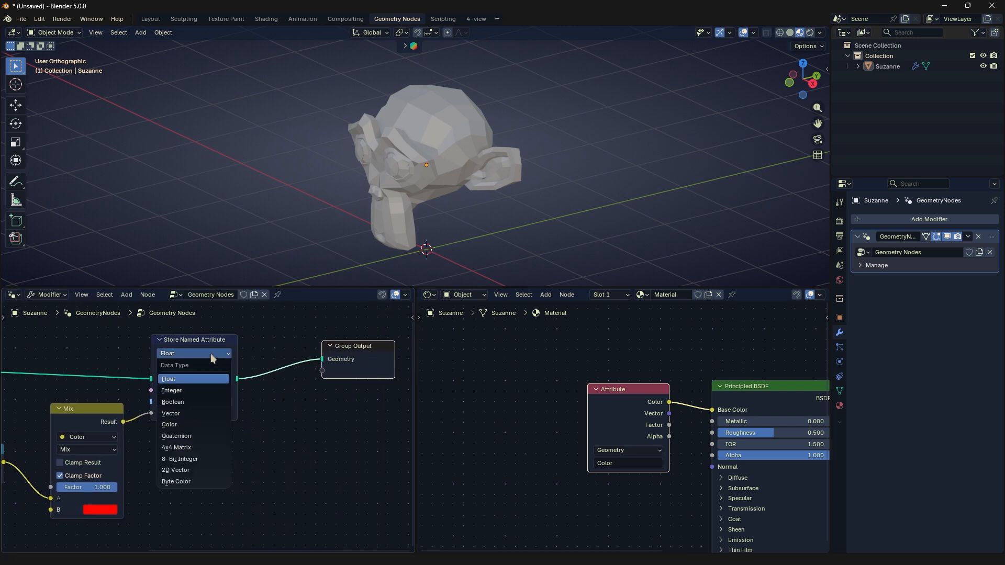
click(198, 423)
middle_drag(193, 401, 253, 402)
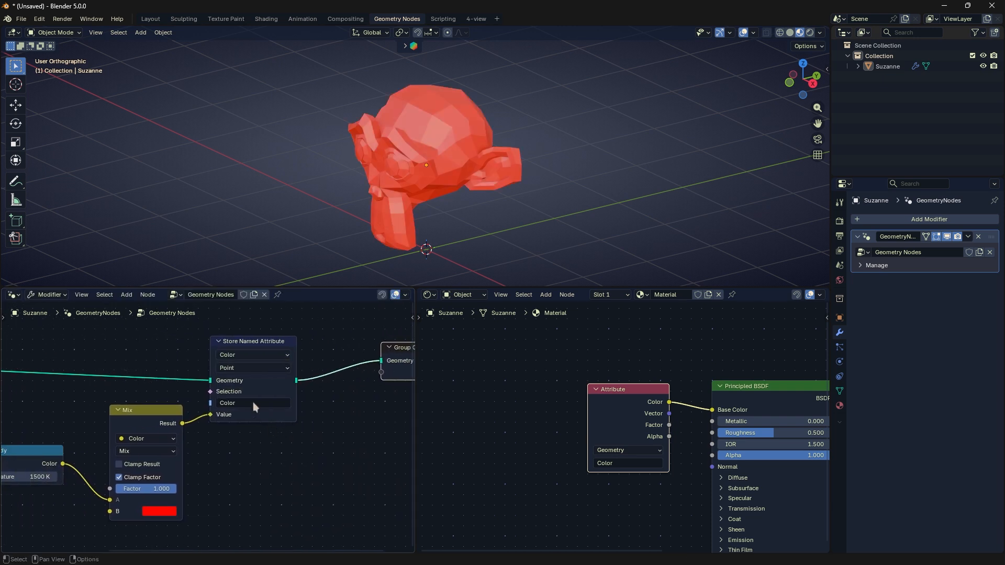
click(238, 356)
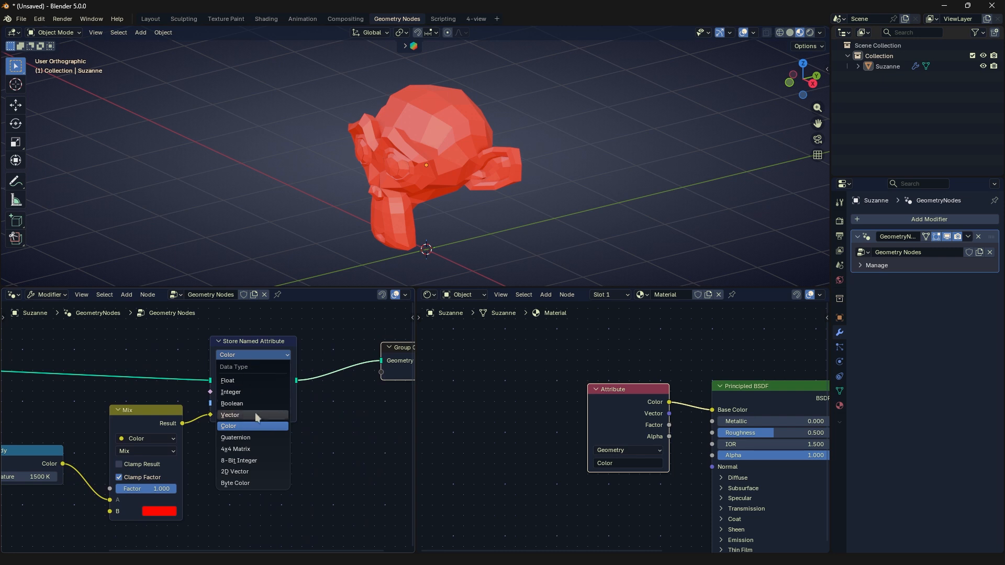
click(241, 423)
Change the Mix node's B color to a bright yellow-green, keeping its Factor at 1.000.
middle_drag(240, 423, 278, 422)
click(225, 503)
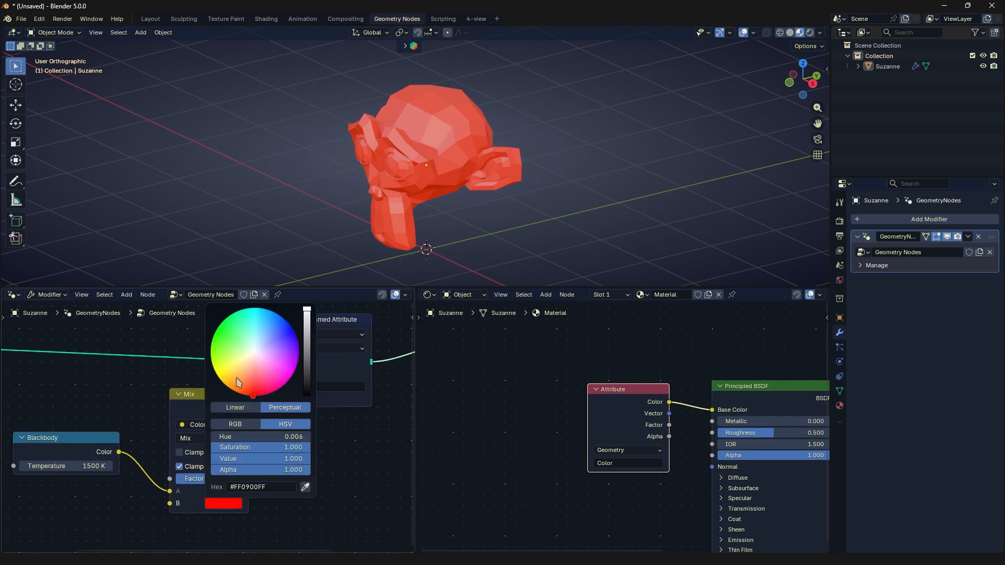
drag(237, 378, 207, 356)
drag(220, 479, 239, 480)
mouse_move(218, 393)
mouse_down()
mouse_move(232, 383)
mouse_move(217, 395)
mouse_up()
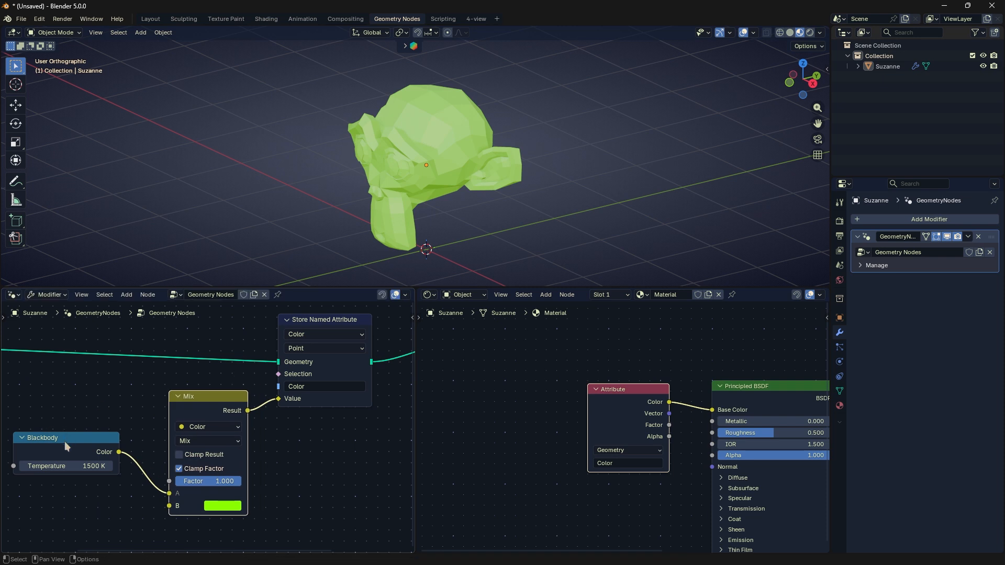
Connect Blackbody's Color directly to Store Named Attribute's Value and move the Mix node out of the way.
drag(65, 445, 278, 387)
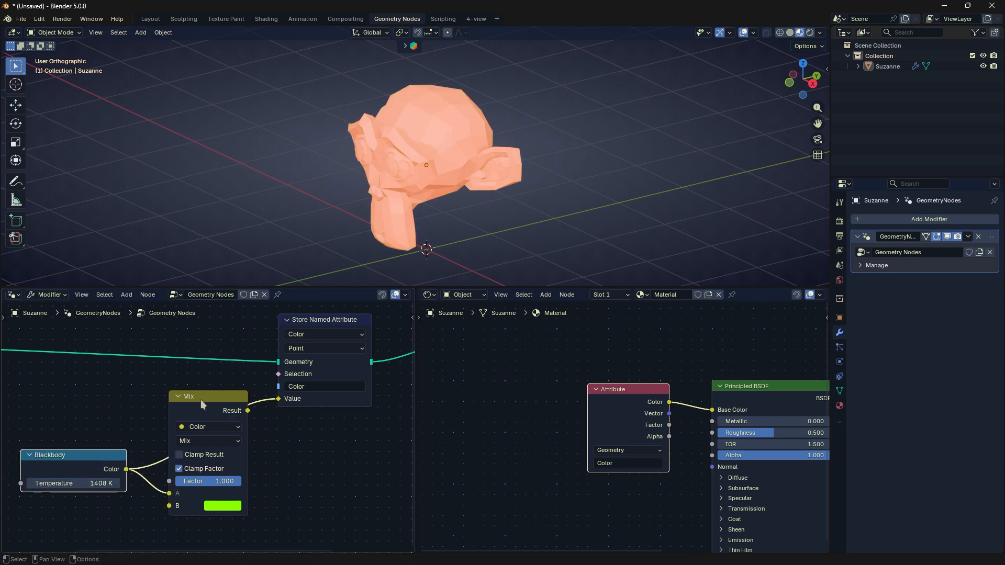
drag(201, 400, 327, 479)
middle_drag(268, 471, 368, 467)
scroll(222, 447, up, 4)
Test the Blackbody node's Temperature at 1 K and at 15000 K.
drag(162, 493, 154, 493)
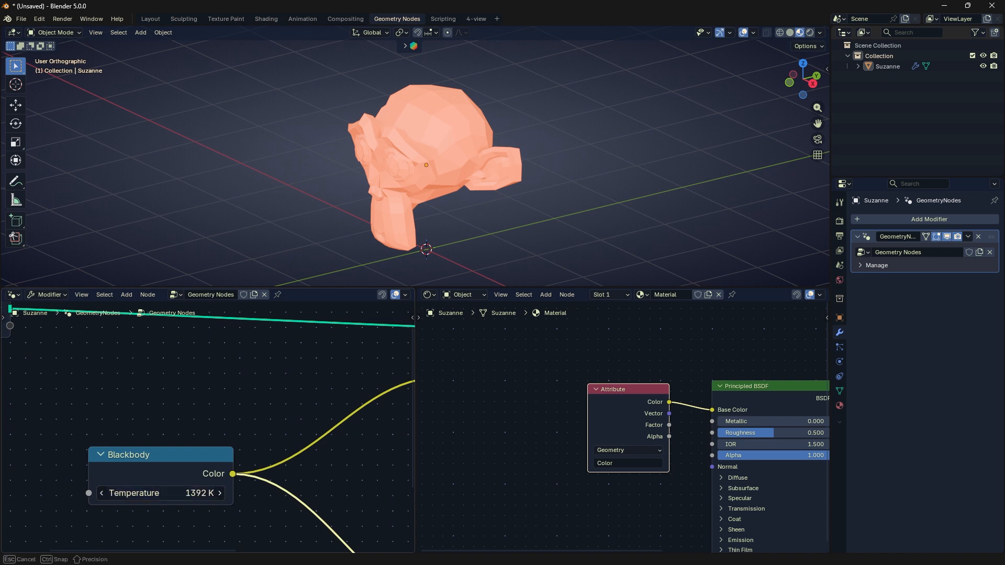
click(197, 493)
text(1)
key(Return)
click(199, 494)
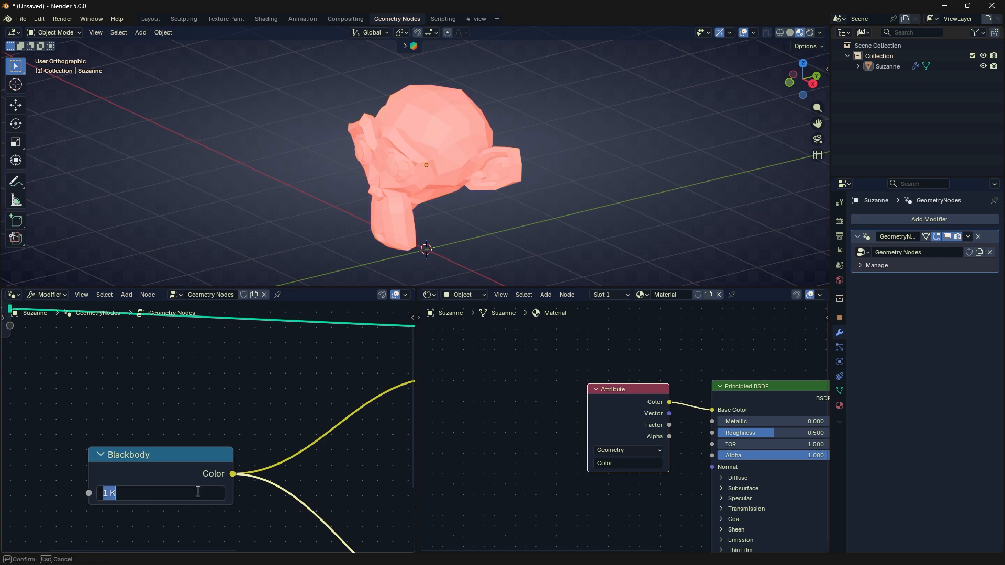
text(15000)
key(Return)
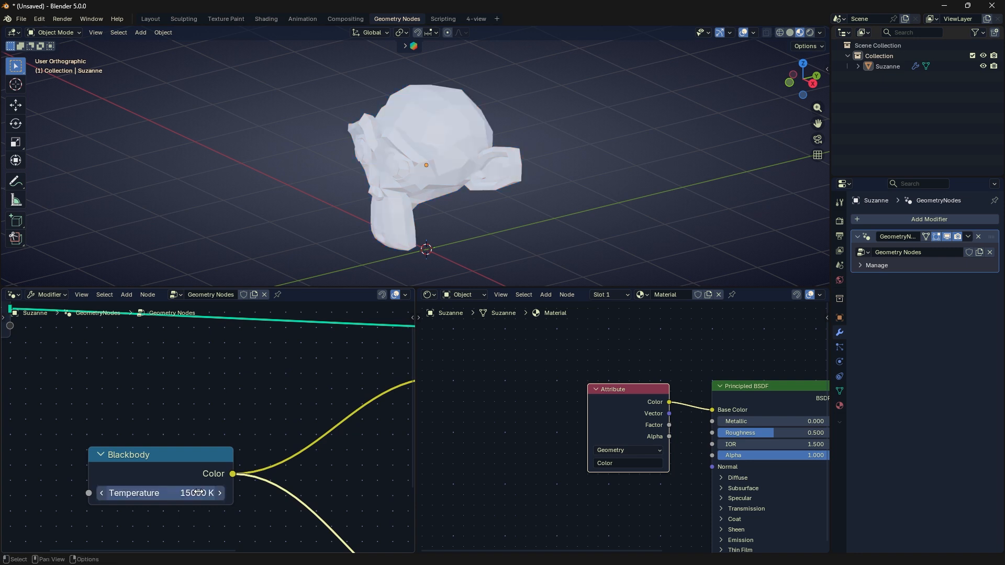
Set the Blackbody Temperature back to 1 K and raise it gradually to about 420 K.
click(199, 494)
text(1)
key(Return)
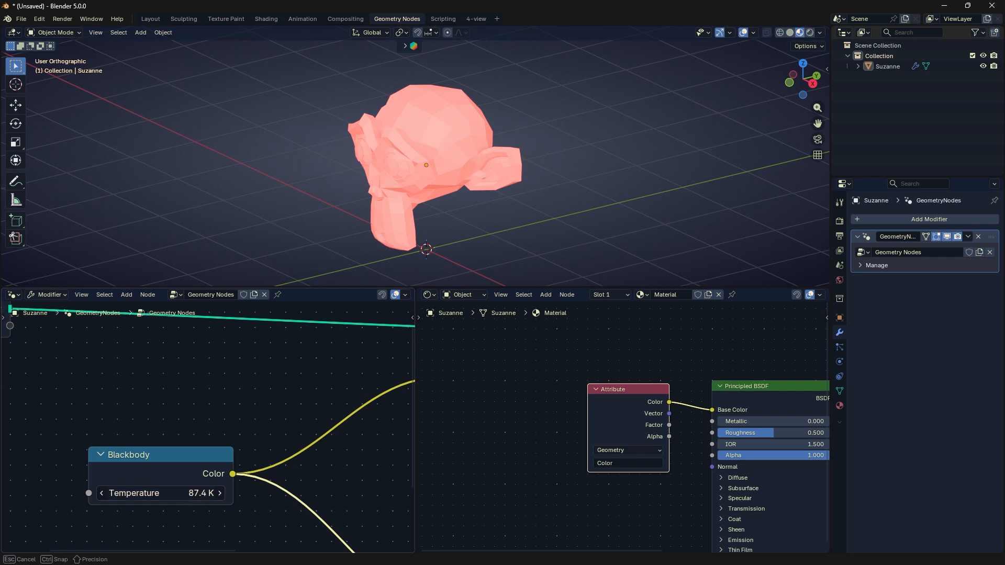
mouse_move(199, 494)
mouse_down()
mouse_move(210, 494)
mouse_move(181, 496)
mouse_move(202, 497)
mouse_up()
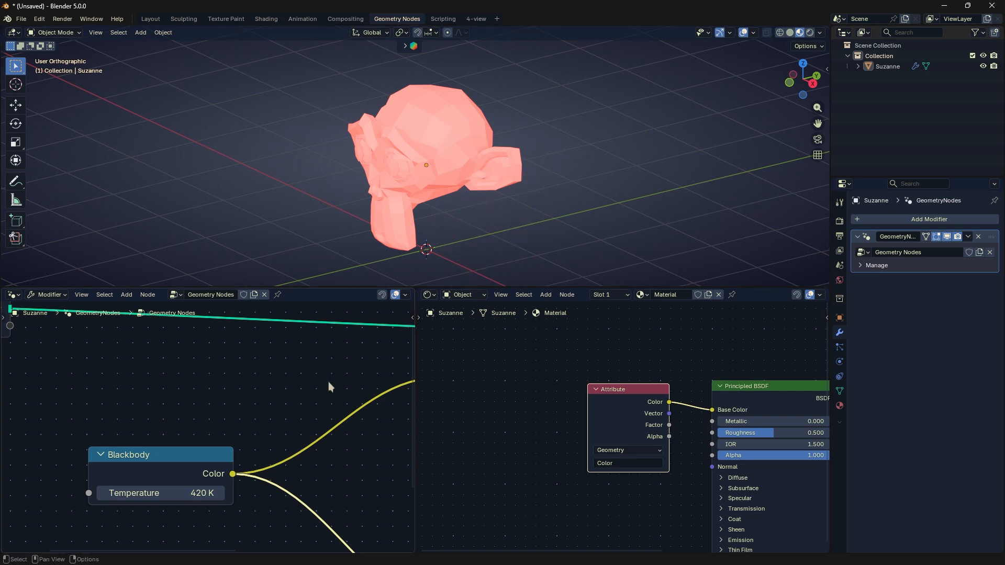
Delete the unused Mix node and move the Blackbody node closer to Store Named Attribute.
scroll(314, 472, down, 2)
scroll(313, 515, down, 4)
key(x)
scroll(282, 448, up, 6)
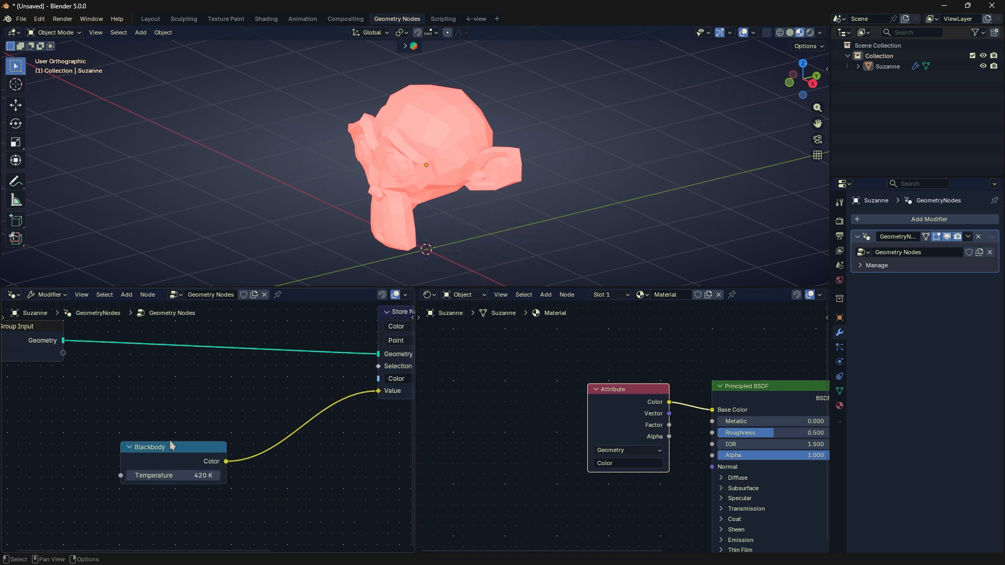
drag(172, 442, 187, 412)
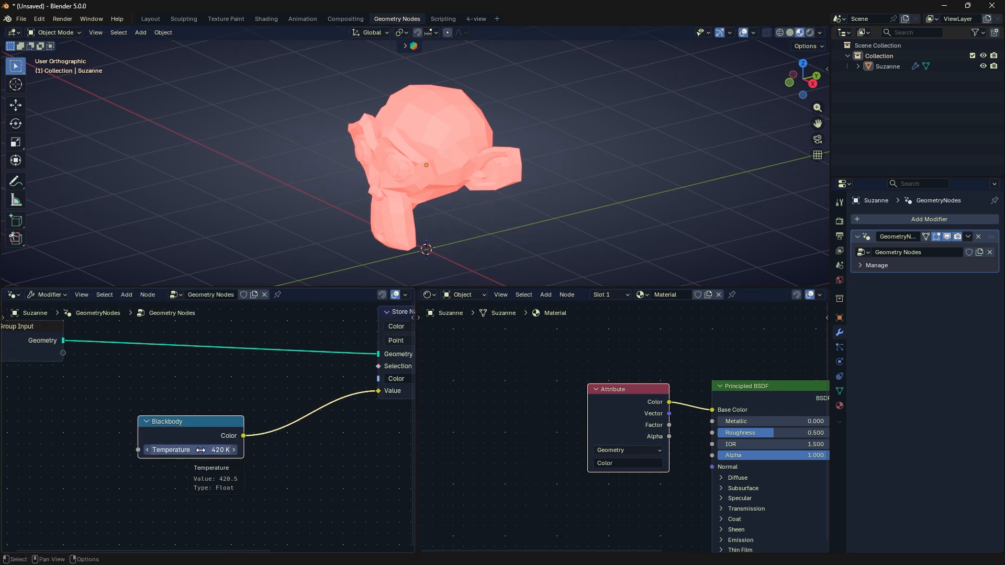
Set the Blackbody Temperature to 15000 K and take a closer look at Suzanne's color.
drag(201, 450, 346, 450)
click(200, 450)
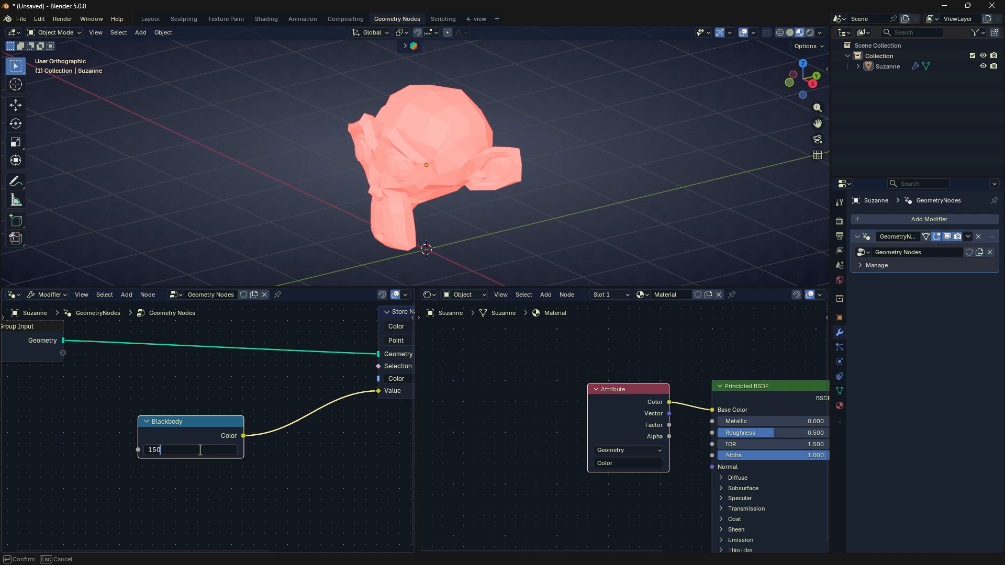
text(15000)
key(Return)
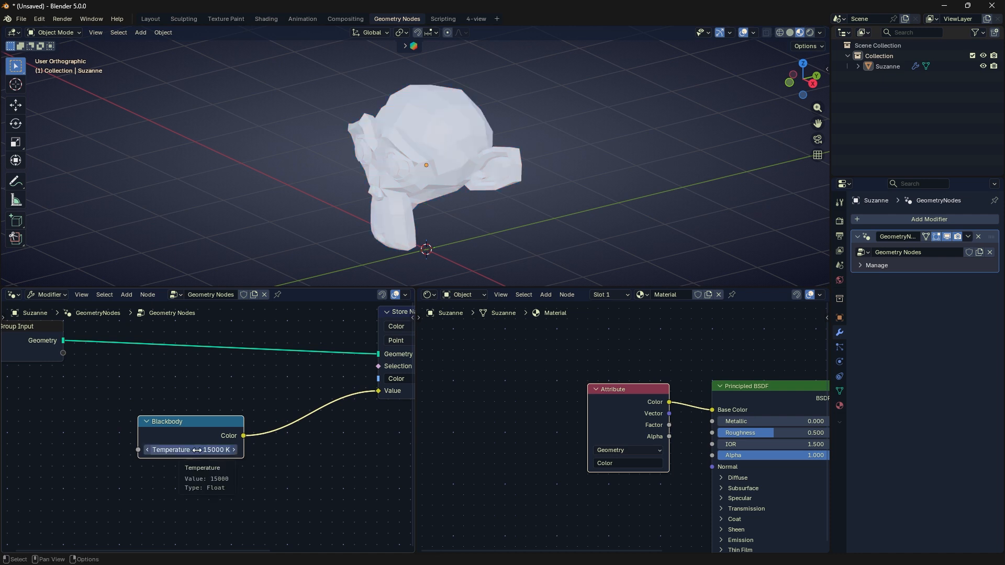
scroll(204, 446, up, 2)
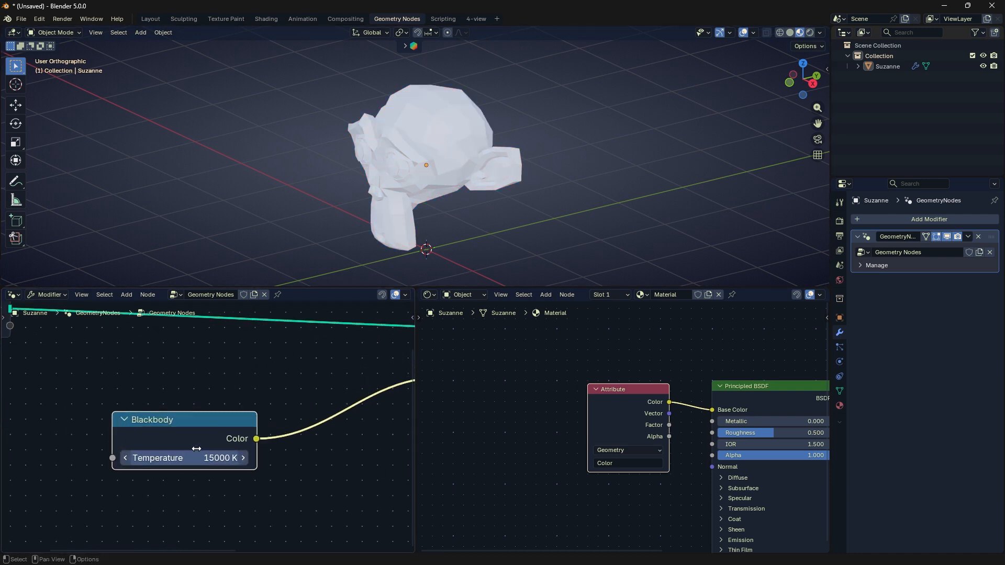
middle_drag(437, 161, 439, 161)
scroll(439, 161, up, 1)
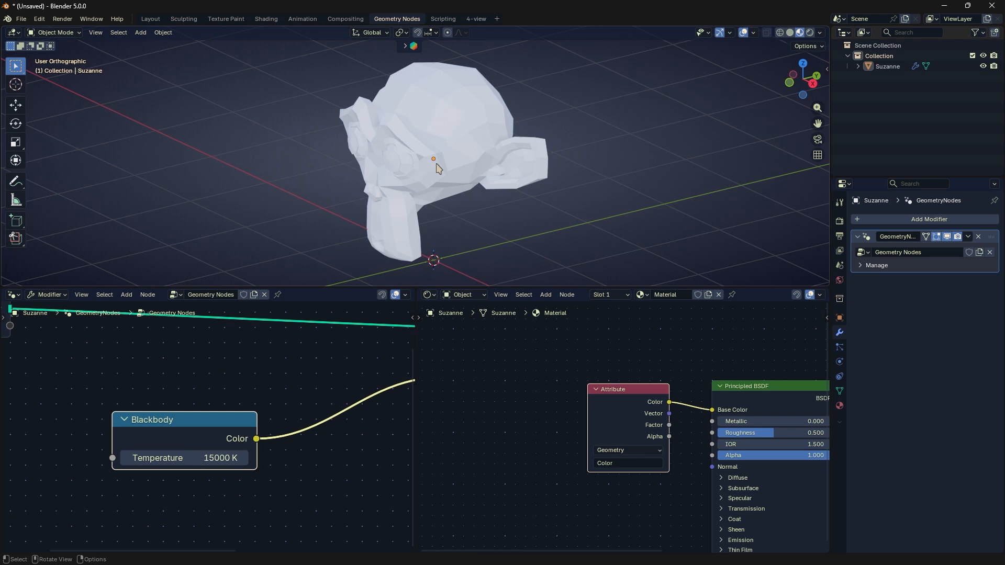
Try Blackbody Temperatures of 2500 K, 3500 K and 4500 K in turn.
click(188, 464)
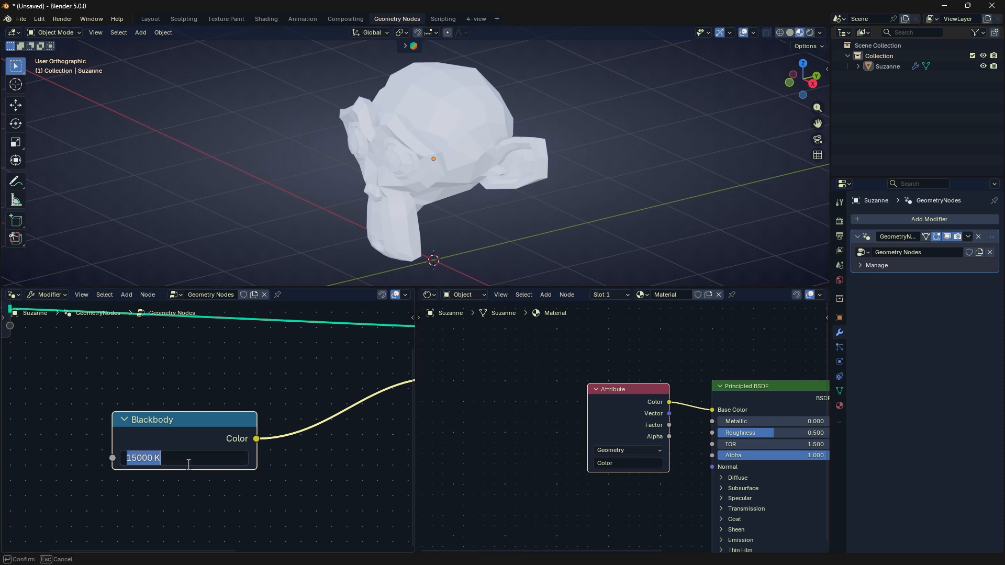
text(2500)
key(Return)
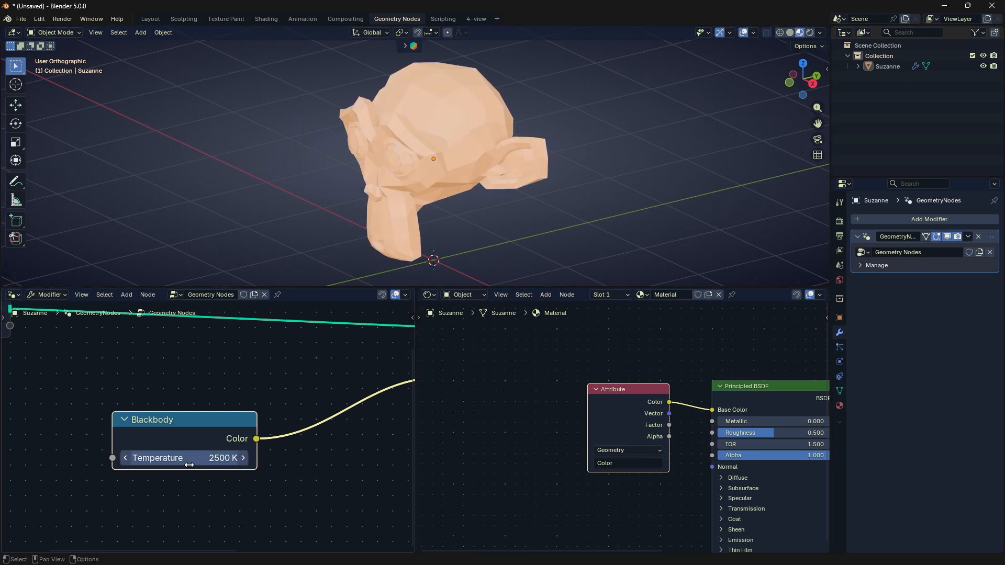
click(189, 464)
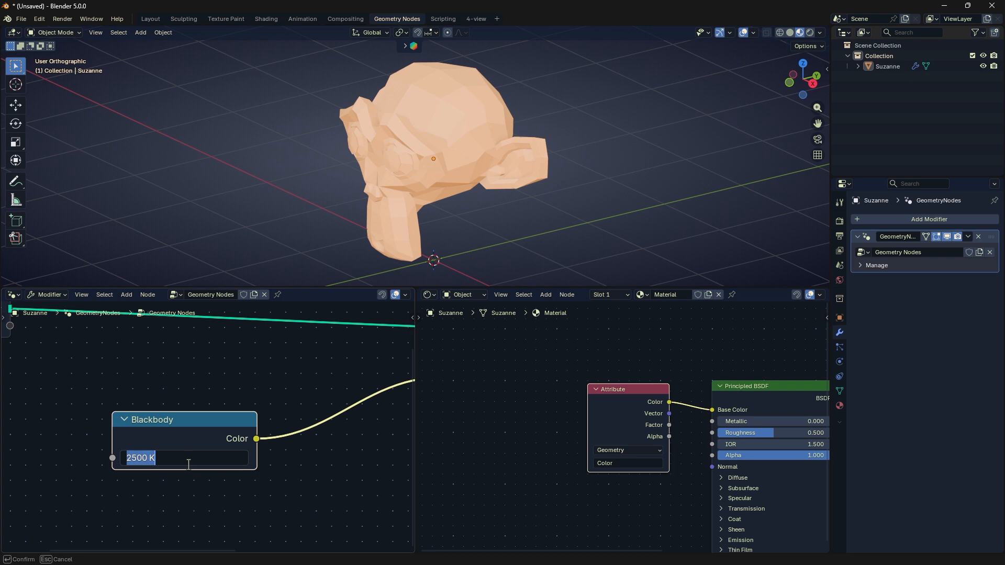
text(3500)
key(Return)
click(189, 464)
text(3)
text(500)
key(Return)
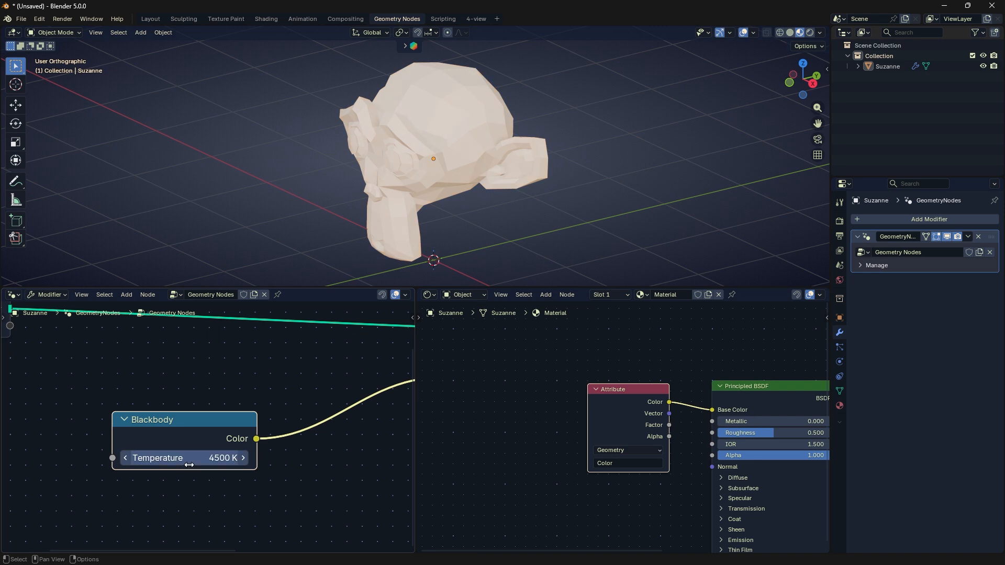
Lower the Blackbody Temperature in stages down to 1 K.
click(188, 464)
text(150)
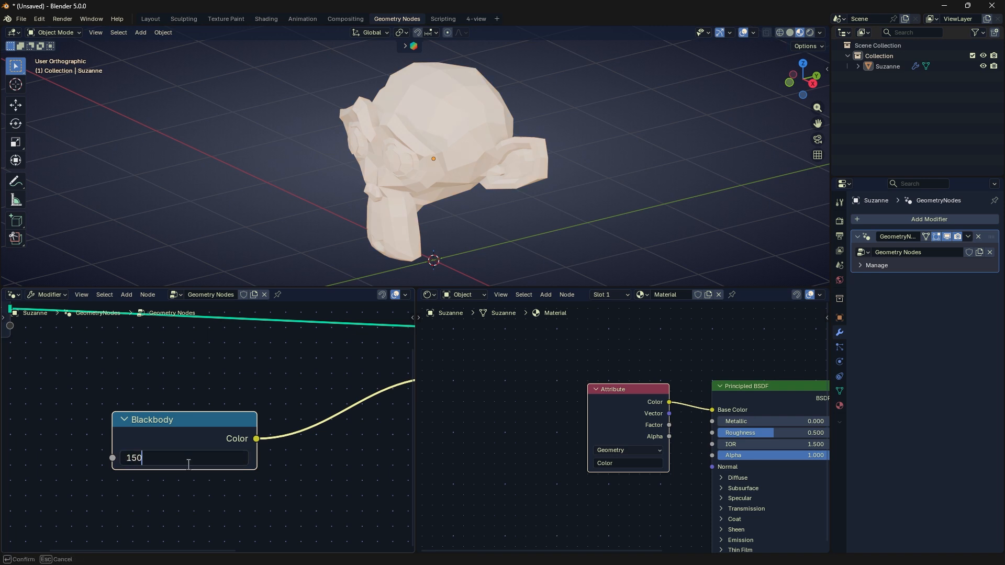
key(Return)
click(188, 464)
text(10)
key(Return)
click(188, 464)
text(1)
key(Return)
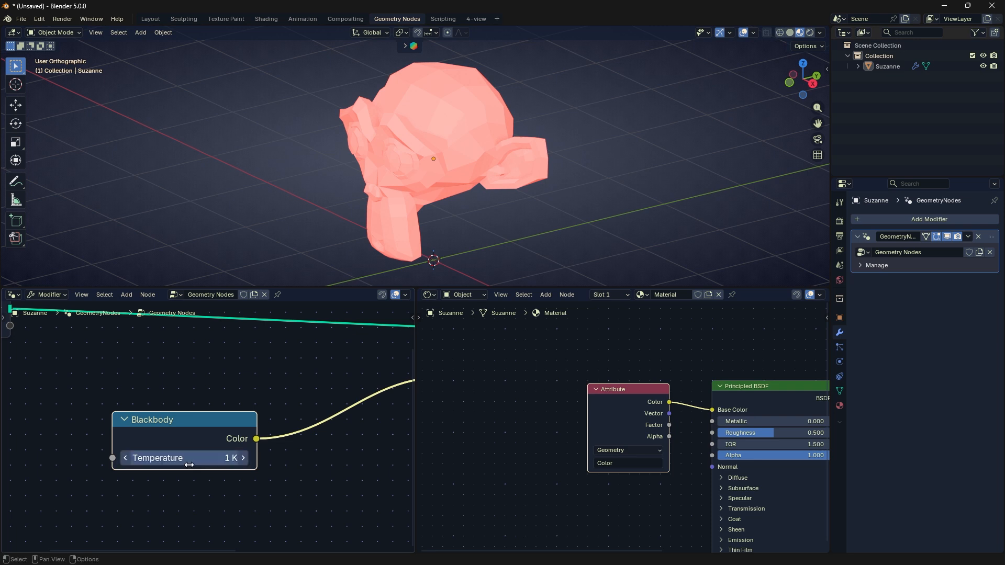
Set the Blackbody Temperature to 15000 K.
click(188, 465)
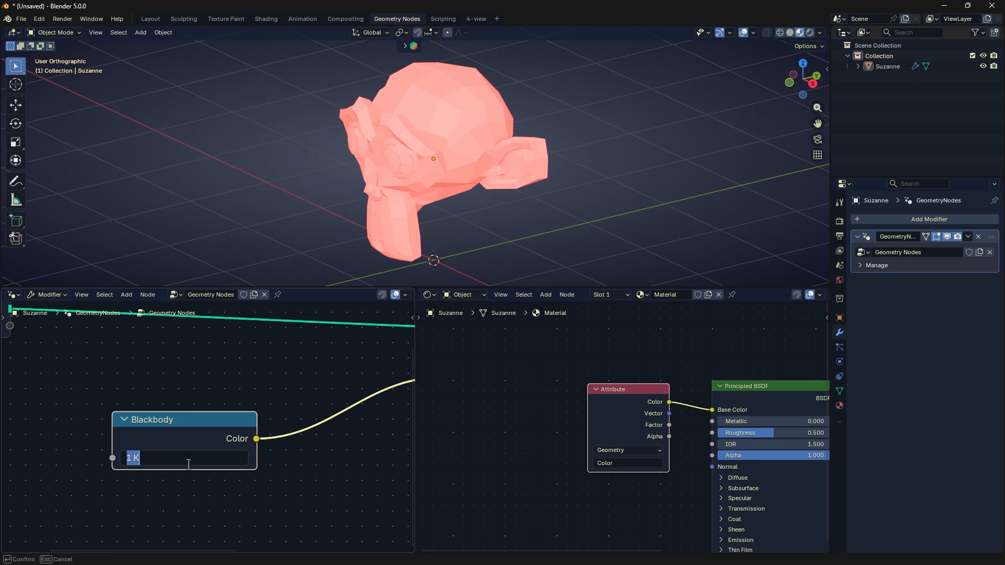
text(15000)
key(Return)
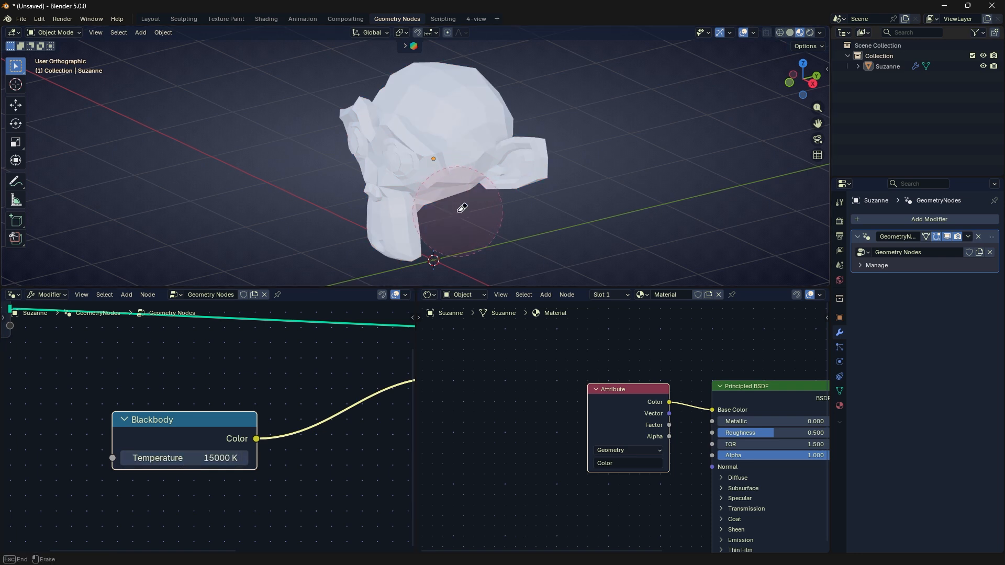
Replace the Blackbody node with a Gamma node connected to Store Named Attribute's Value input.
scroll(210, 432, down, 2)
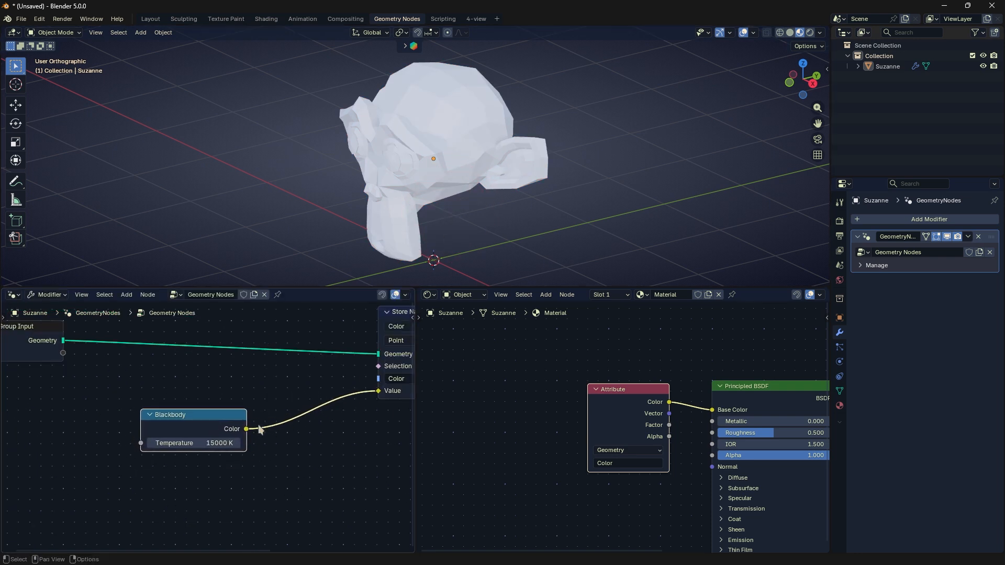
scroll(240, 443, down, 1)
key(x)
key(shift+a)
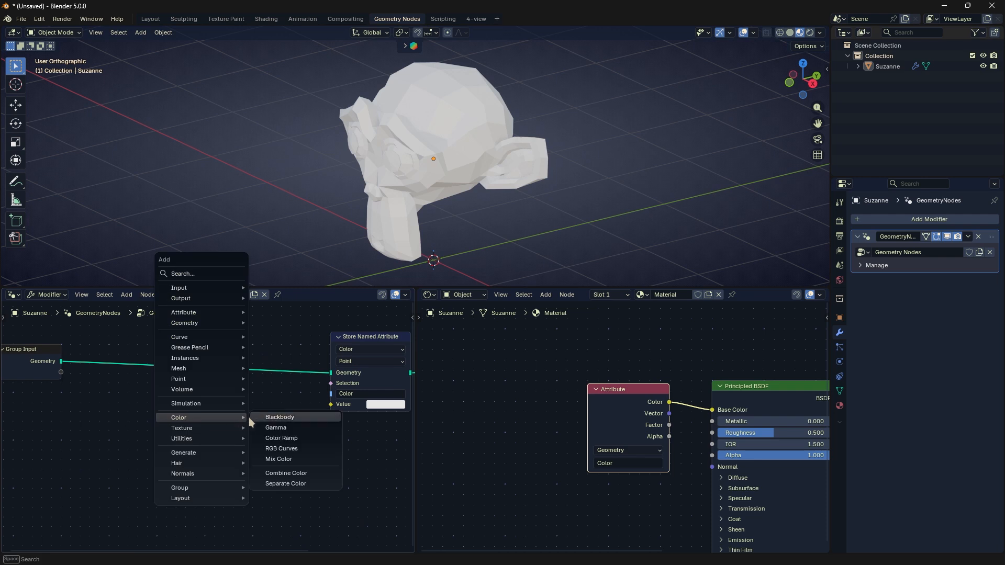
click(254, 425)
click(216, 404)
scroll(283, 430, up, 2)
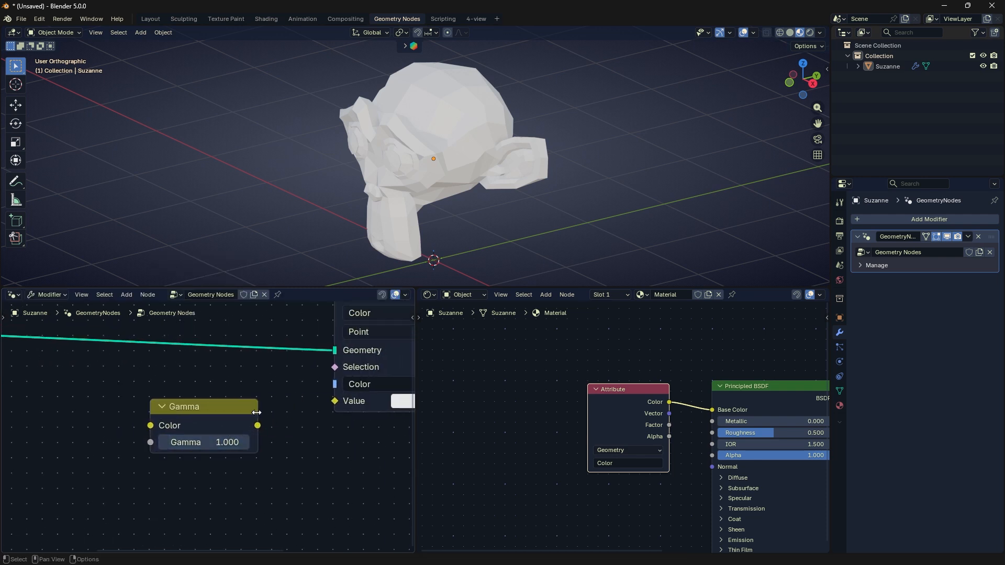
mouse_move(256, 408)
mouse_down()
mouse_move(282, 423)
mouse_move(335, 401)
mouse_up()
Raise the Gamma node's value to 10.0 as a test and reset it to 1.000.
mouse_move(220, 442)
mouse_down()
mouse_move(272, 442)
mouse_move(253, 447)
mouse_up()
middle_drag(186, 445, 222, 438)
click(241, 439)
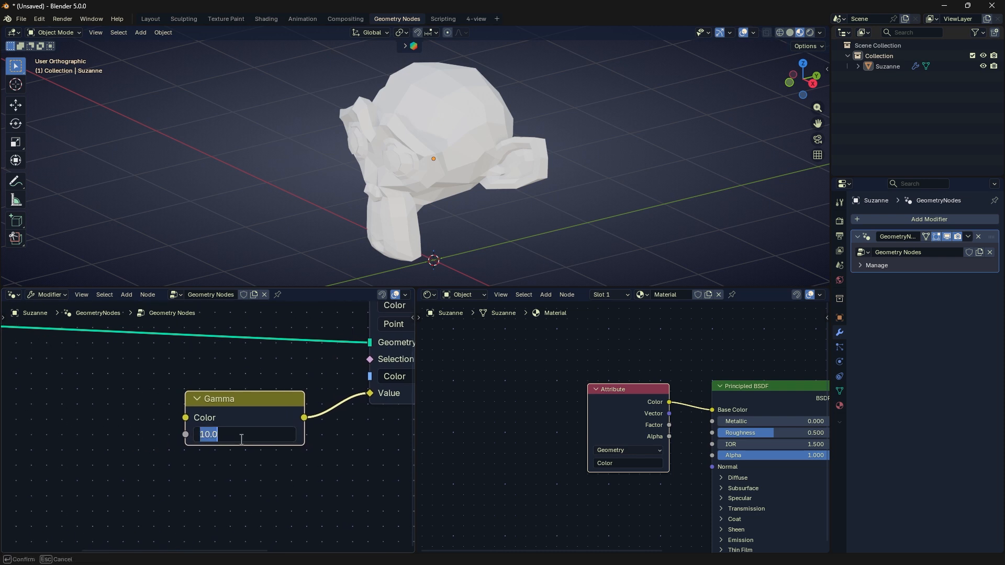
text(1)
key(Return)
scroll(230, 404, down, 3)
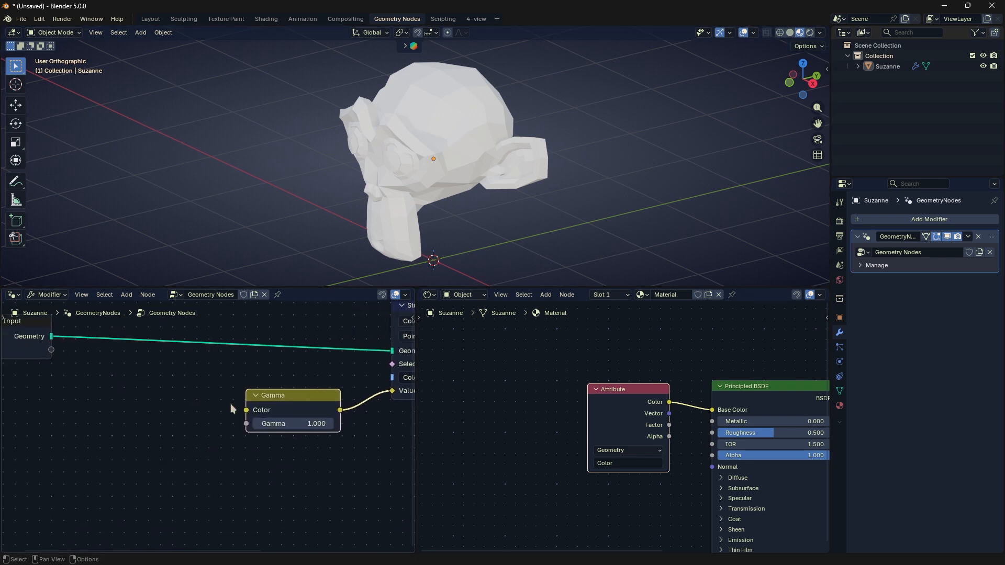
Add a Color Ramp node and connect its Color output to the Gamma node's Color input.
key(shift+a)
mouse_move(220, 412)
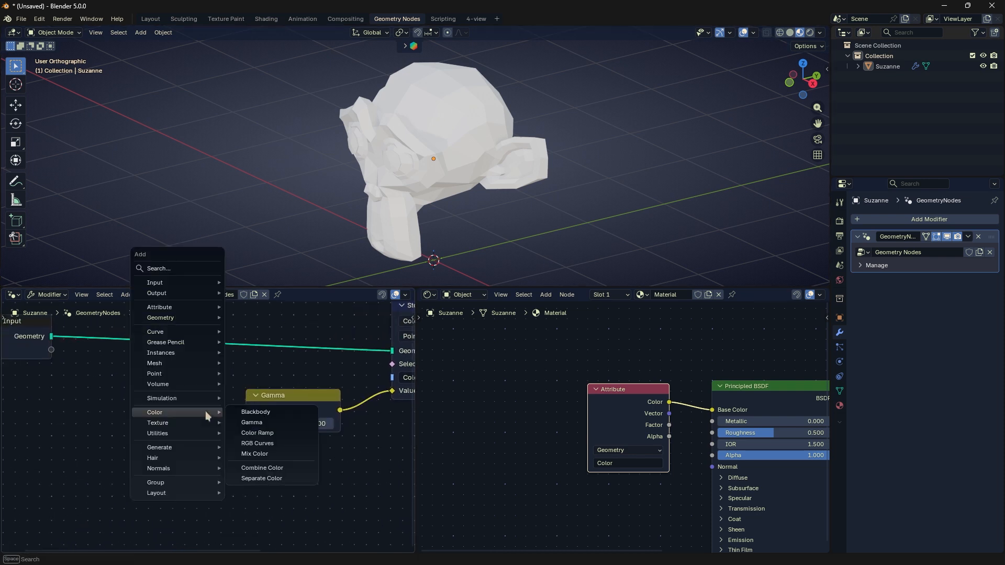
click(234, 434)
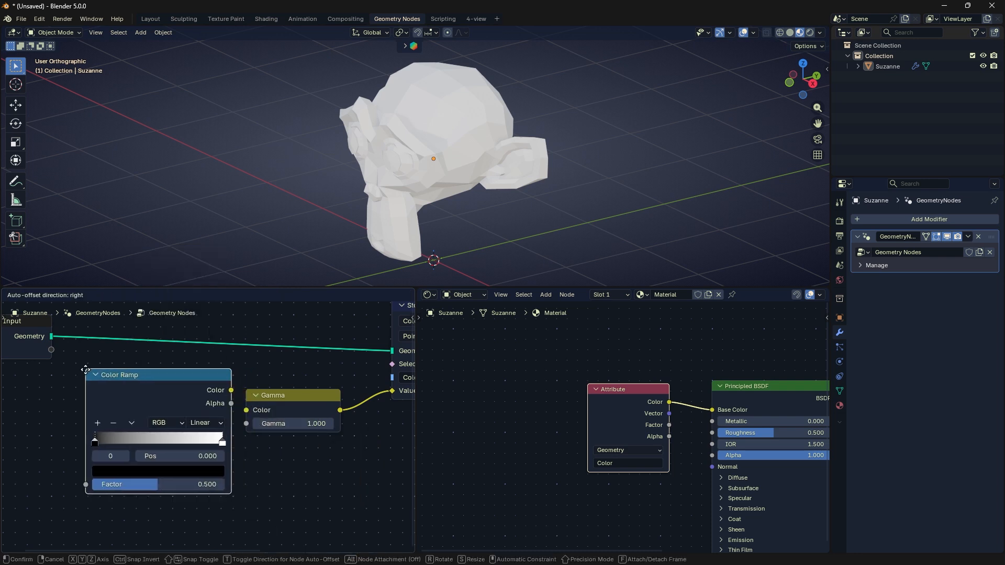
click(76, 388)
drag(222, 408, 246, 410)
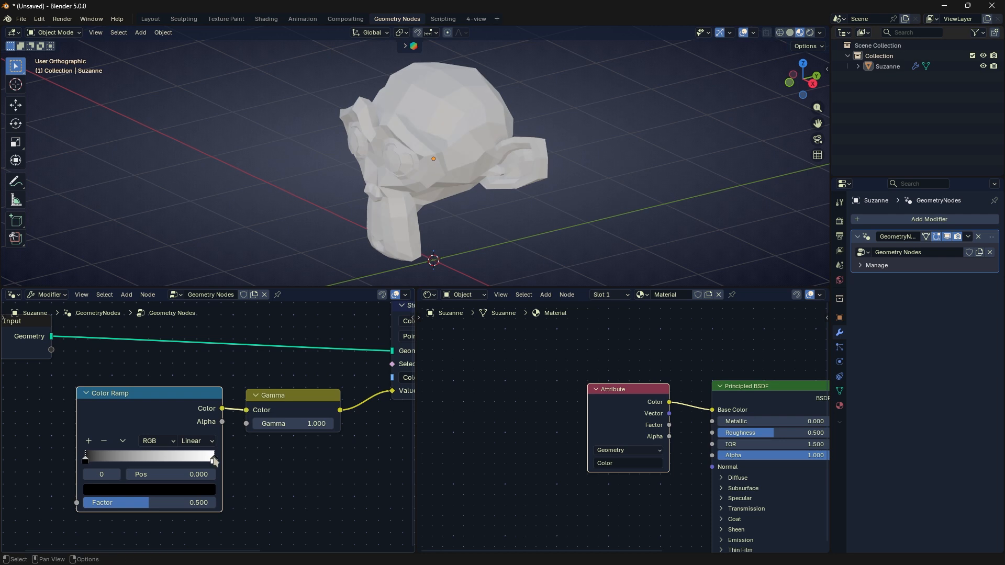
Make the Color Ramp's white stop orange-red at position 0.559 and raise the Gamma value to 5.400.
click(214, 460)
click(113, 490)
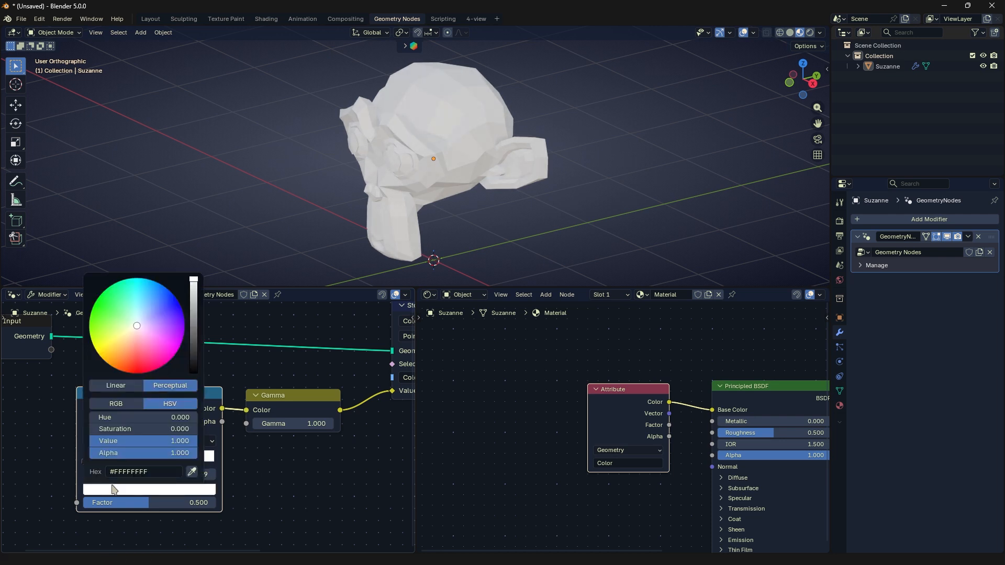
click(146, 354)
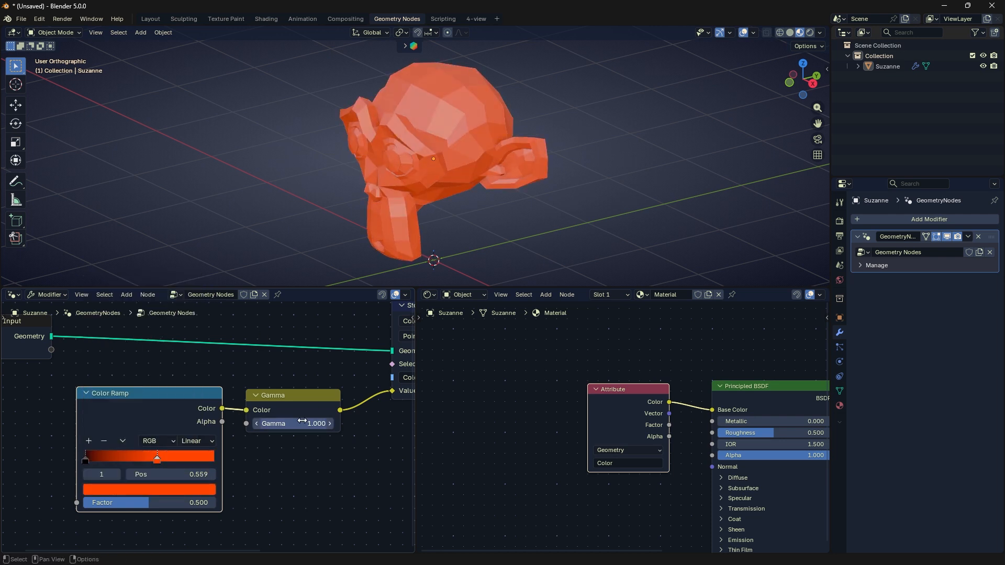
mouse_move(302, 421)
mouse_down()
mouse_move(321, 421)
mouse_move(278, 421)
mouse_move(348, 421)
mouse_move(293, 421)
mouse_move(322, 421)
mouse_move(311, 424)
mouse_up()
scroll(308, 467, down, 2)
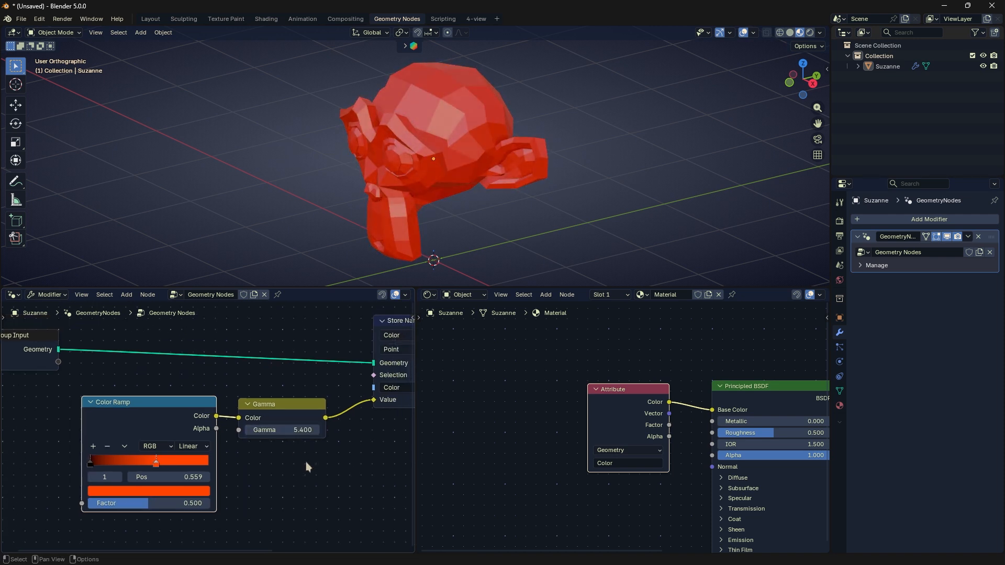
Delete the Color Ramp and Gamma nodes and connect a fresh Color Ramp to Store Named Attribute's Value input.
drag(308, 467, 184, 401)
key(x)
key(shift+a)
mouse_move(240, 393)
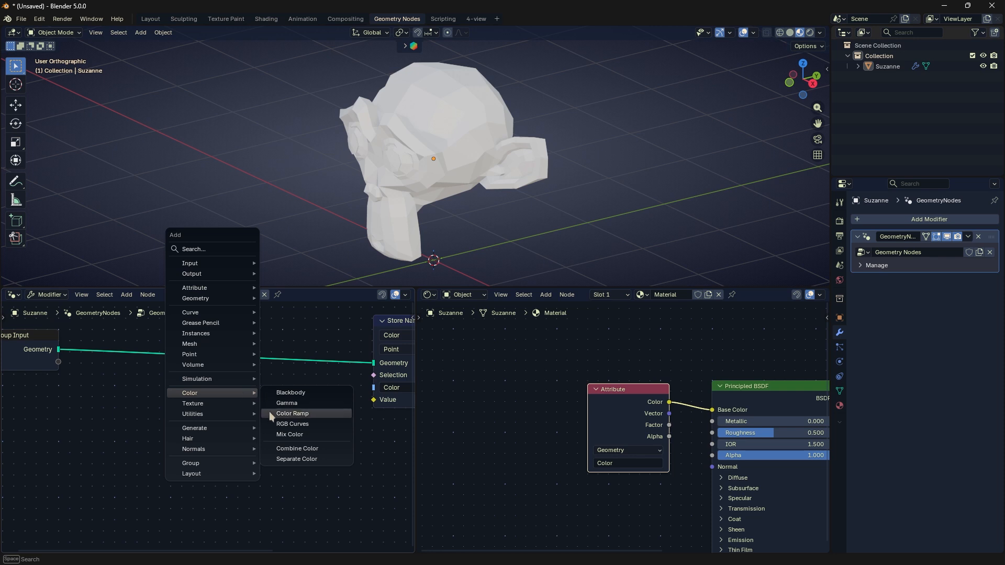
click(269, 411)
drag(270, 406, 373, 400)
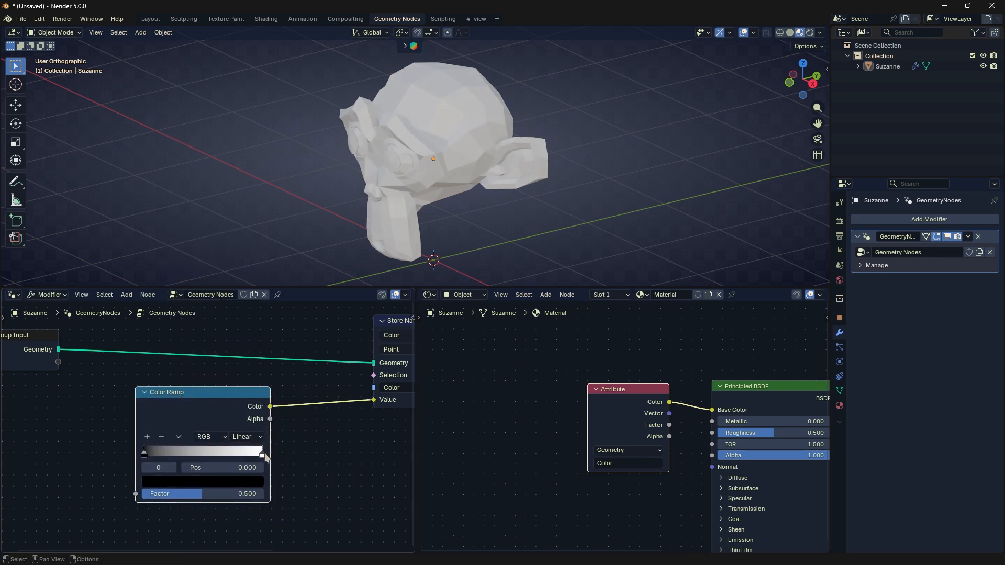
Recolor the Color Ramp's white end stop to magenta #FF00DDFF and move it inward along the gradient.
click(263, 455)
click(233, 481)
click(228, 353)
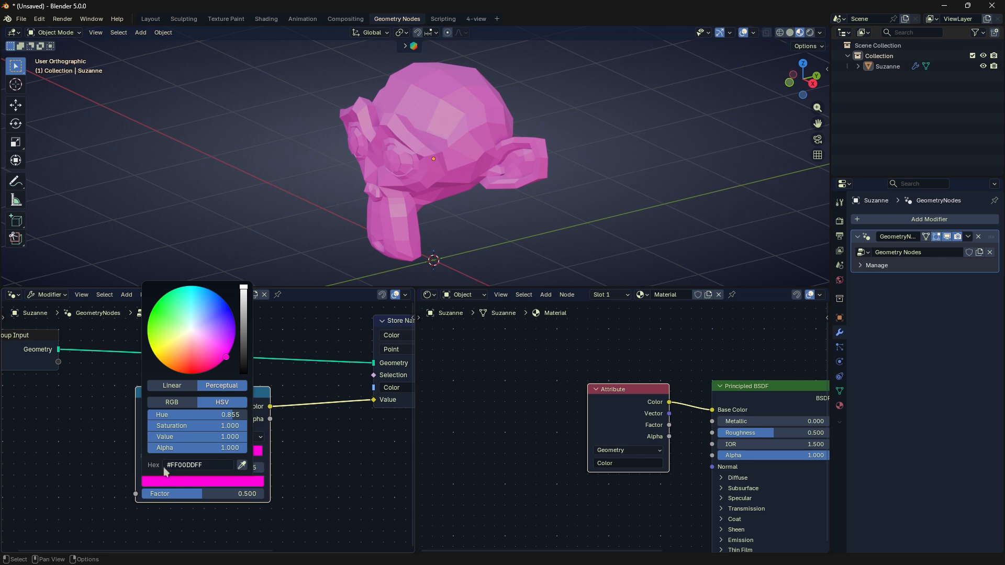
Recolor the Color Ramp's black stop to bright green at position 0.164 and shift the magenta stop closer to it.
click(148, 451)
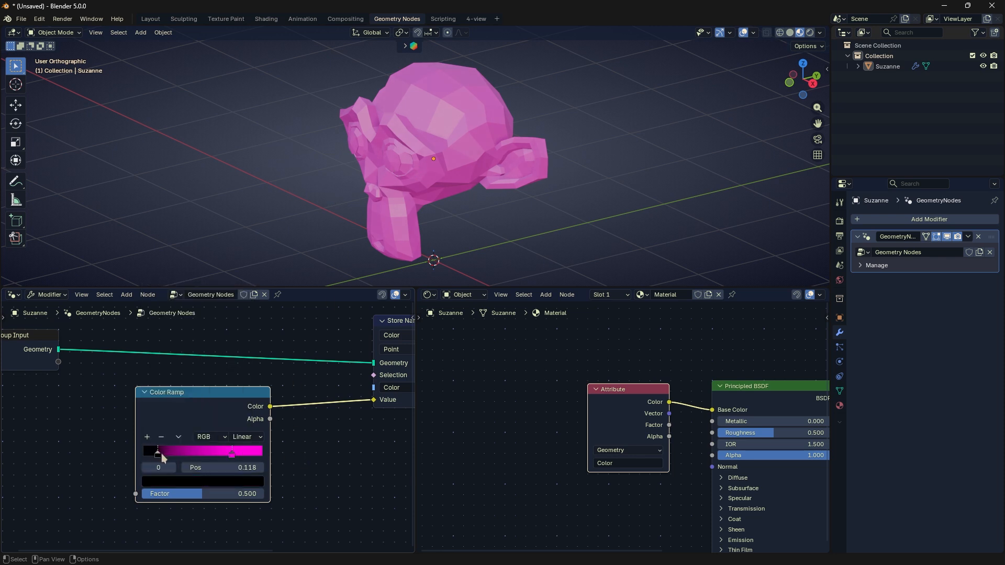
click(167, 481)
drag(243, 367, 244, 286)
drag(185, 331, 152, 310)
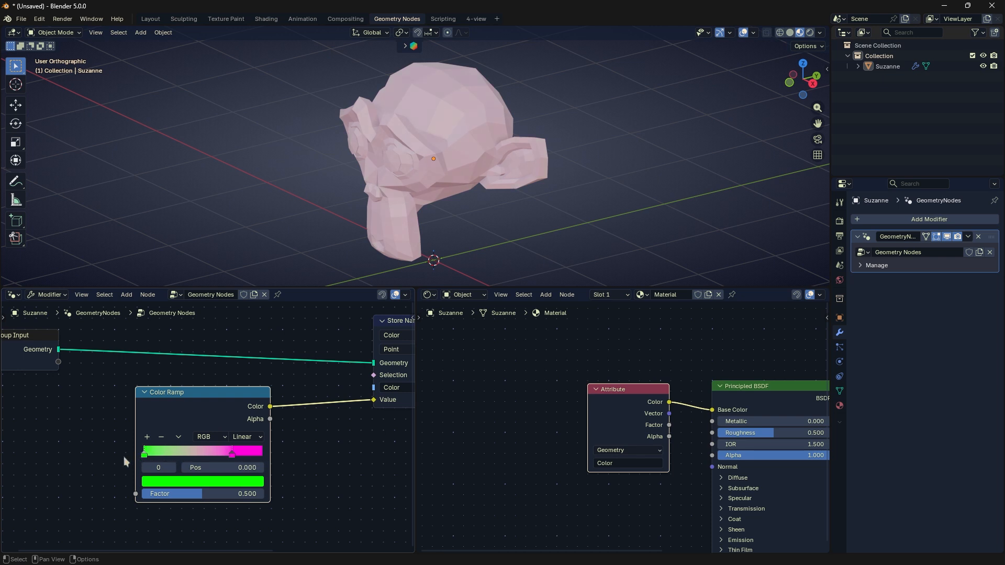
drag(234, 456, 210, 470)
drag(148, 454, 163, 469)
Compare the HSV and HSL color modes on the Color Ramp and leave it on HSV.
click(209, 436)
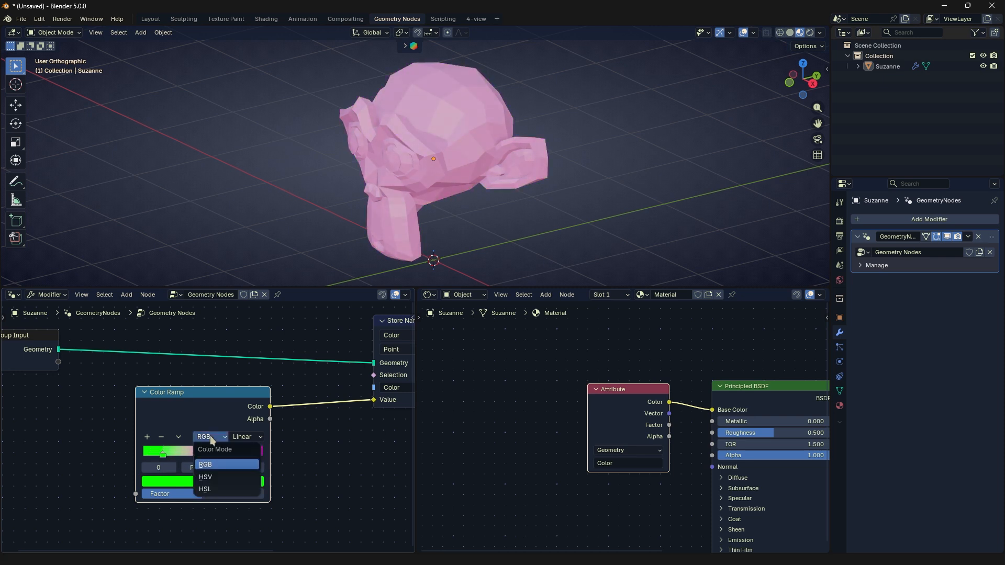
click(209, 478)
click(213, 438)
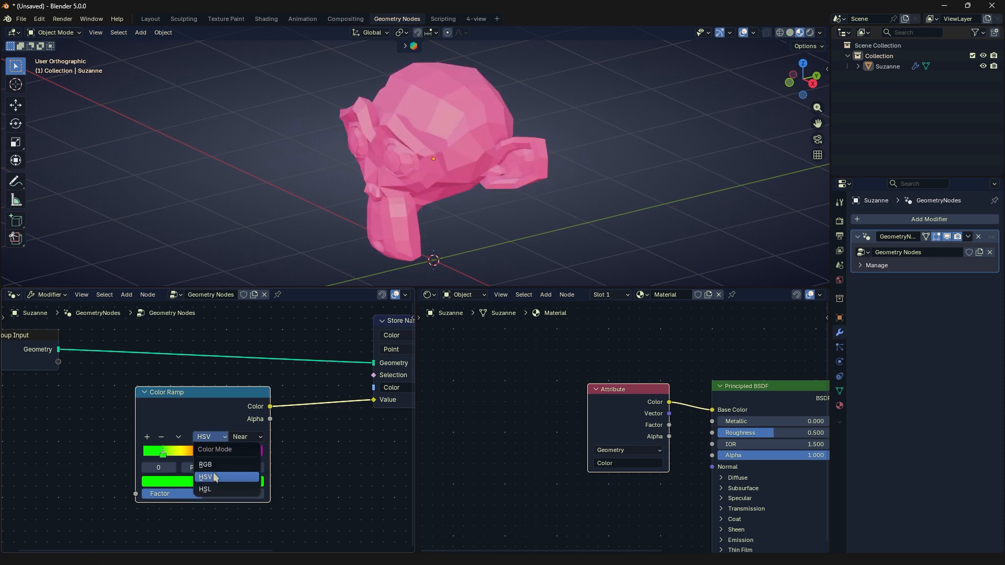
click(212, 489)
click(218, 435)
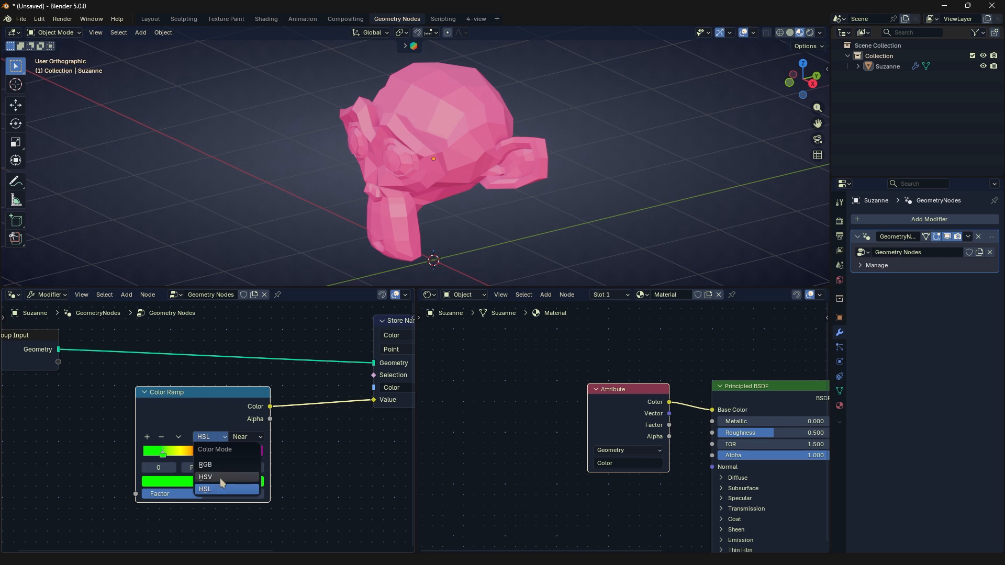
click(220, 478)
Cycle the Color Ramp's interpolation through Far, Clockwise and Counter-Clockwise back to Near, and set its Factor to 0.486.
click(253, 438)
click(254, 475)
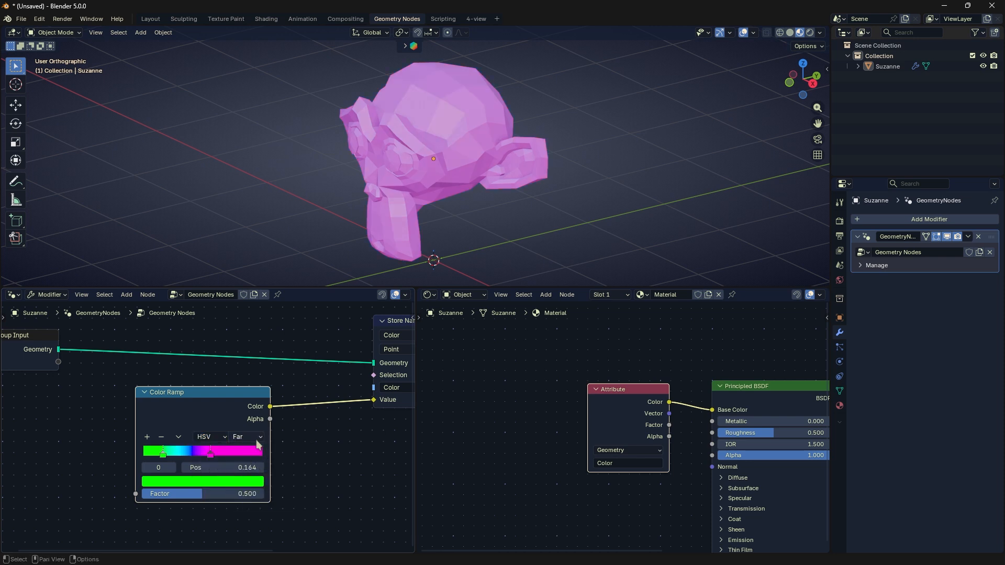
click(257, 439)
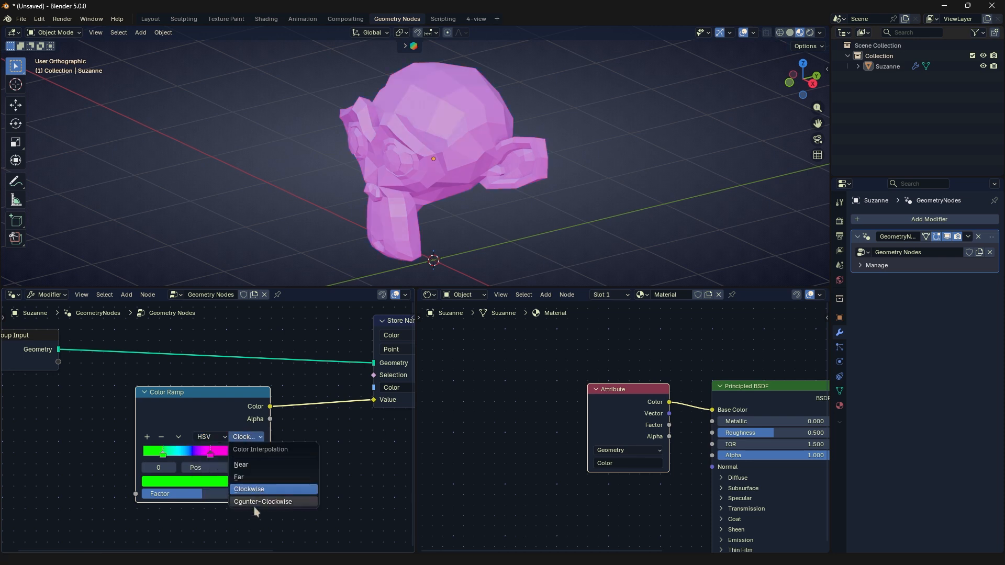
click(254, 504)
click(256, 441)
click(256, 462)
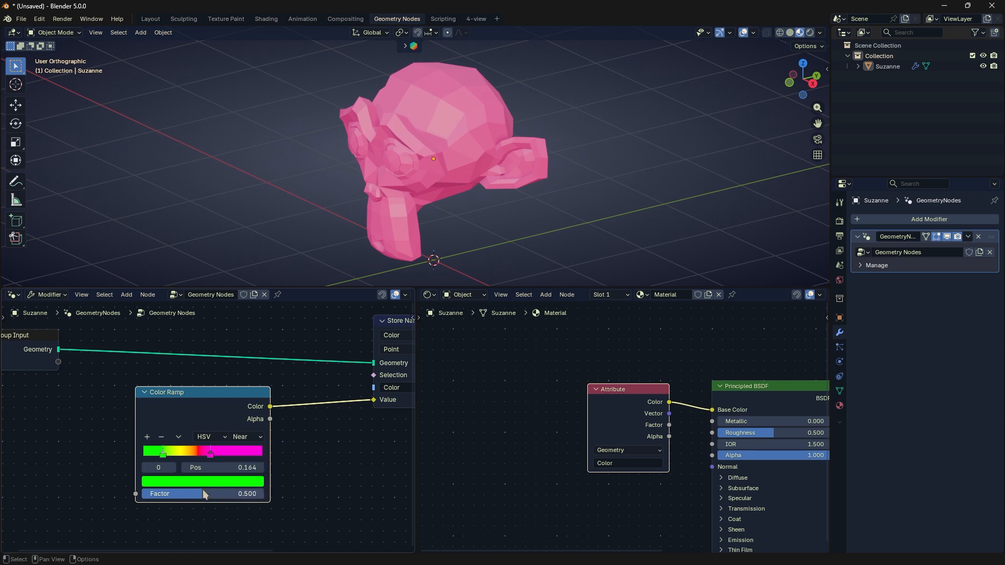
drag(202, 492, 177, 487)
drag(248, 403, 204, 401)
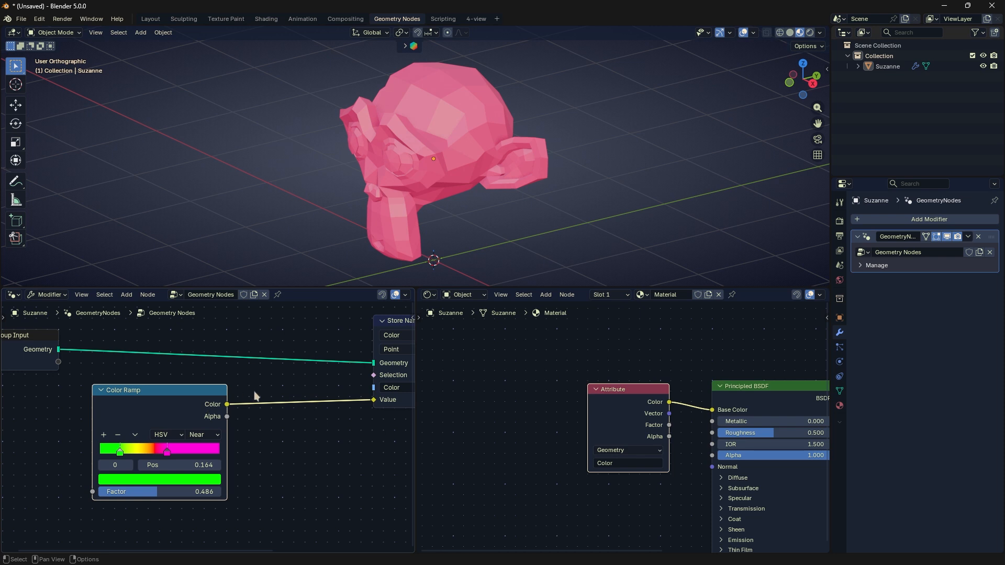
Replace the Color Ramp with an RGB Curves node connected to Store Named Attribute's Value input.
key(x)
key(shift+a)
mouse_move(254, 392)
click(279, 423)
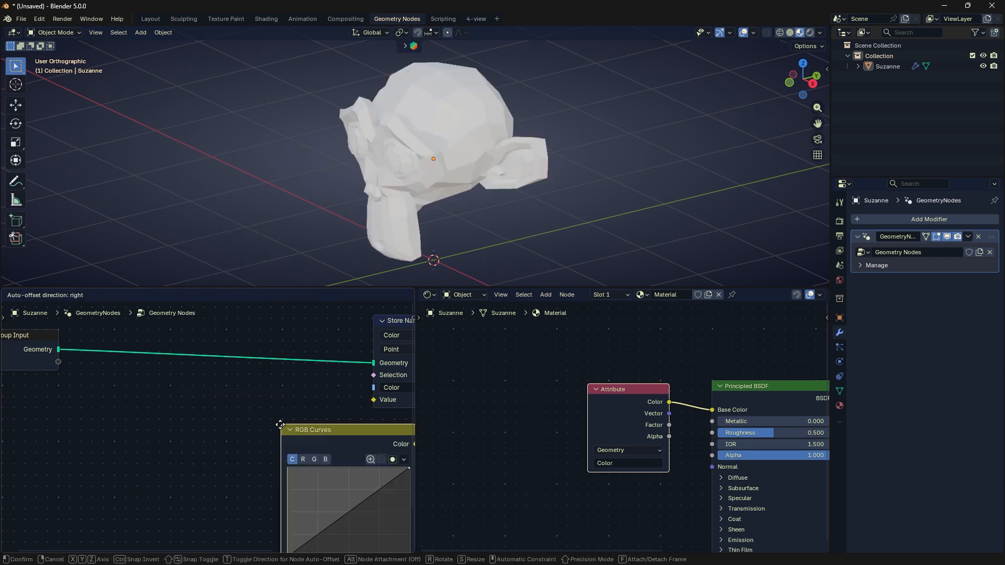
click(177, 390)
drag(311, 403, 374, 399)
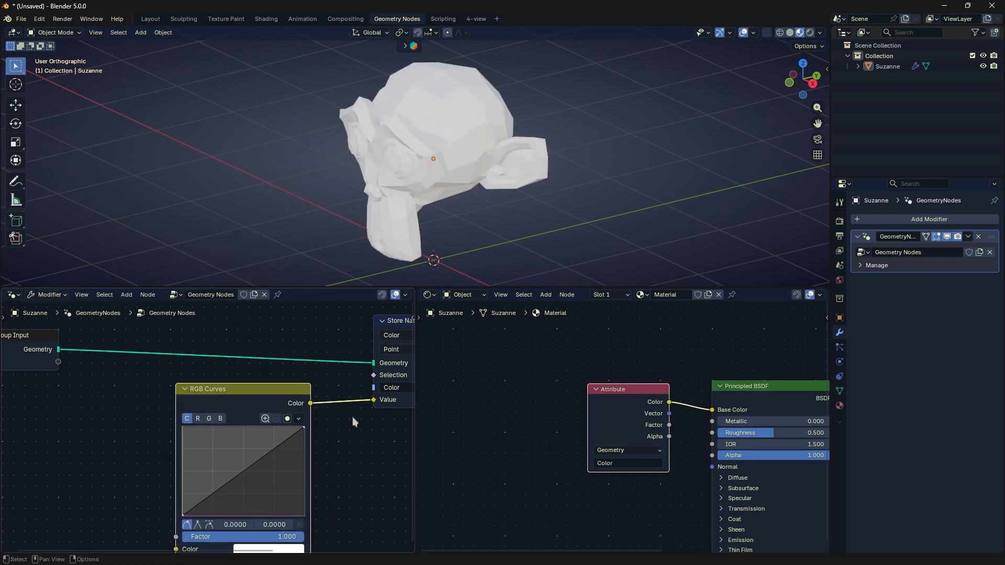
Bend the red channel of RGB Curves upward with two points, the lower one at about 0.168, 0.444.
scroll(216, 416, down, 1)
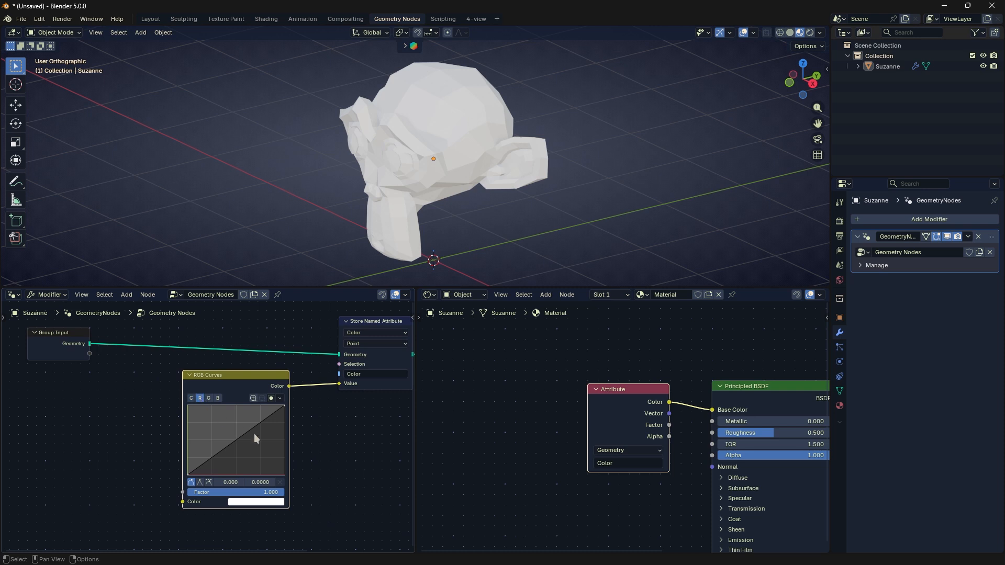
scroll(254, 439, up, 1)
drag(266, 419, 250, 408)
mouse_move(207, 445)
mouse_down()
mouse_move(227, 456)
mouse_move(203, 446)
mouse_up()
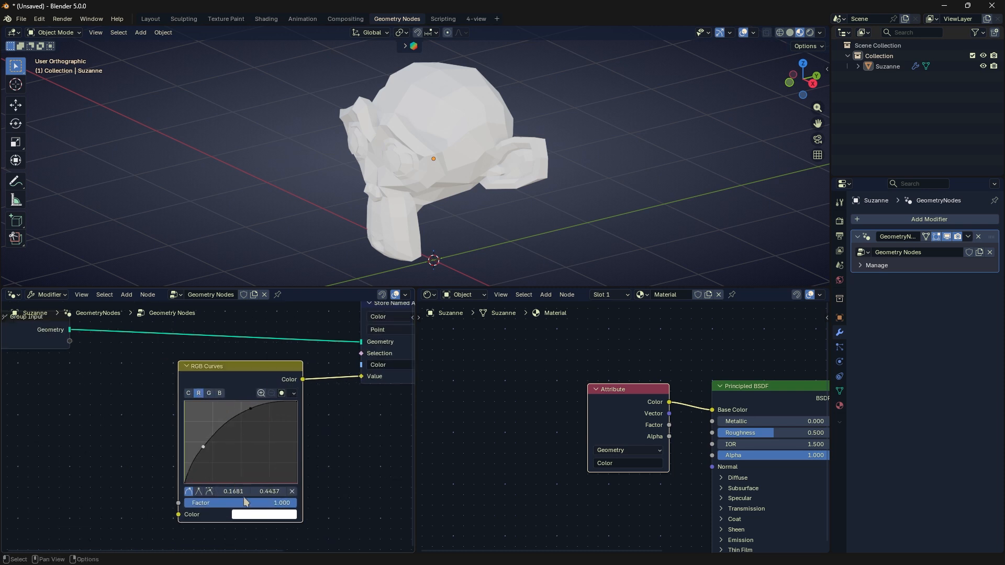
Try fully saturated red and then bright green as the RGB Curves input color, switching to the green channel.
click(277, 515)
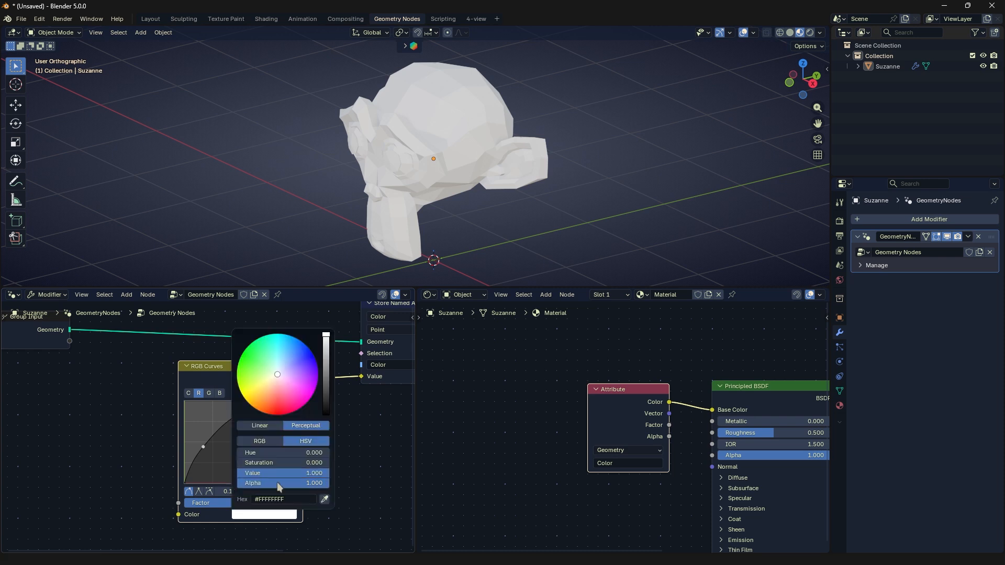
drag(272, 463, 335, 463)
click(209, 393)
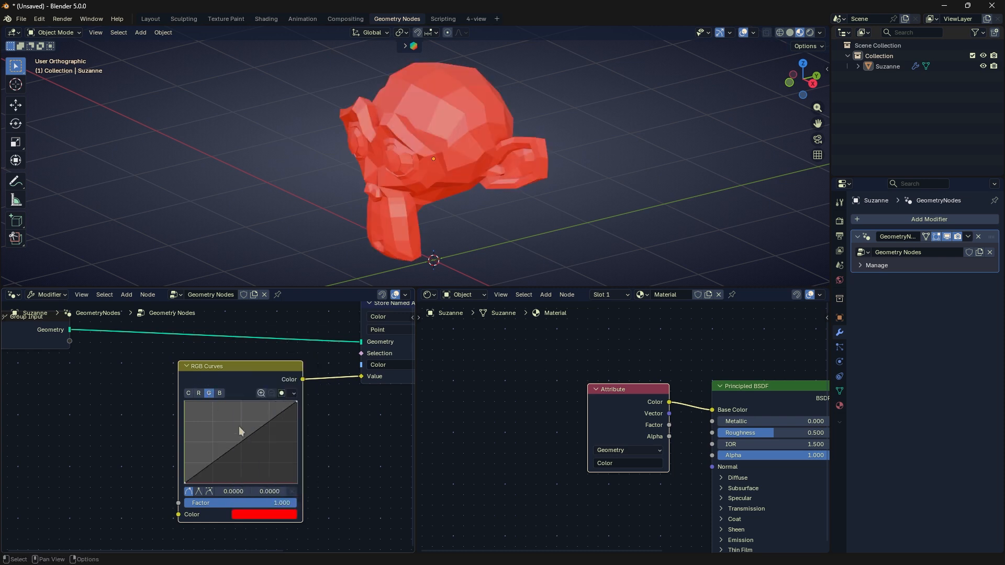
click(255, 516)
drag(268, 393, 242, 354)
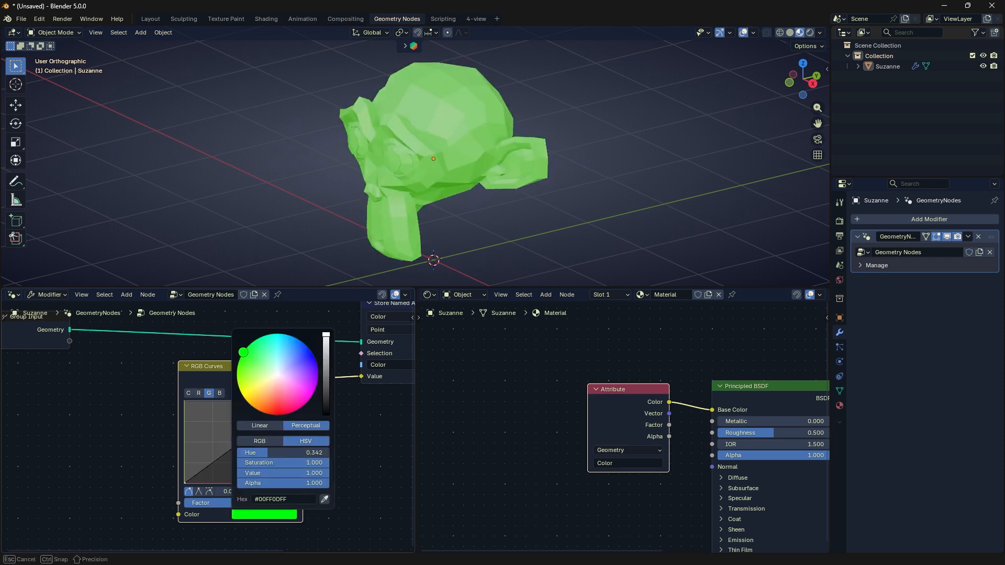
Change the RGB Curves input color to crimson and bend the blue channel's curve upward with several points.
click(240, 516)
mouse_move(262, 398)
mouse_down()
mouse_move(285, 413)
mouse_move(230, 414)
mouse_move(218, 459)
mouse_move(201, 409)
mouse_move(230, 435)
mouse_move(238, 413)
mouse_move(210, 413)
mouse_move(216, 444)
mouse_move(232, 432)
mouse_up()
middle_drag(242, 414, 230, 408)
drag(229, 408, 237, 413)
drag(595, 403, 579, 401)
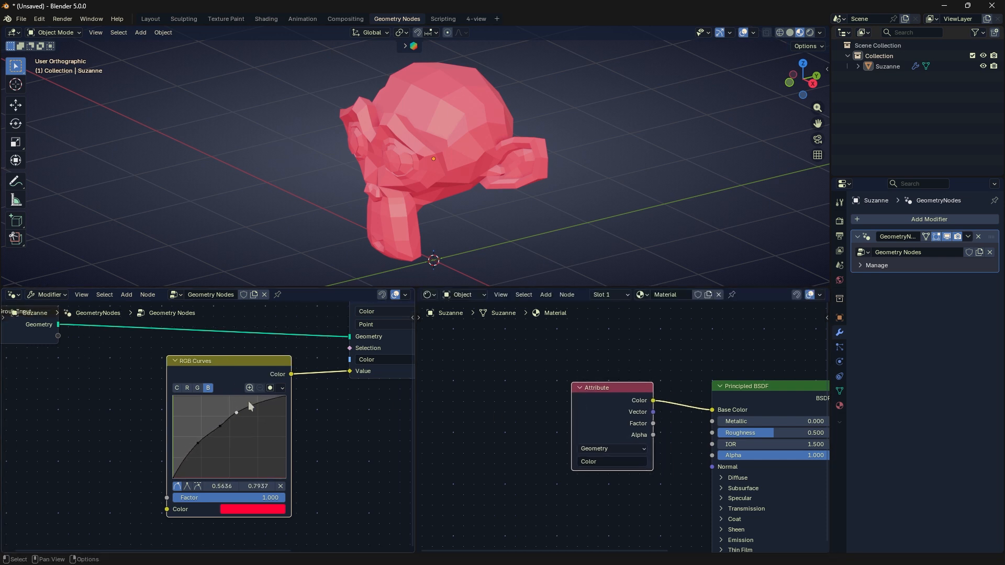
drag(214, 427, 218, 436)
Replace the RGB Curves node with a Mix Color node, widen it and connect its Result to Store Named Attribute's Value input.
mouse_move(241, 367)
mouse_down()
mouse_move(225, 369)
mouse_move(247, 363)
mouse_up()
key(x)
key(shift+a)
mouse_move(253, 363)
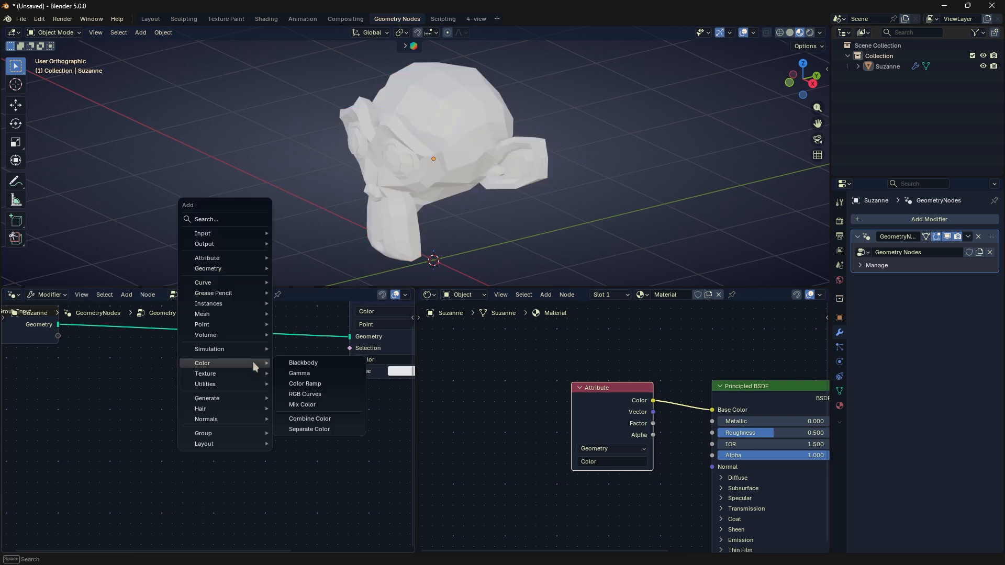
click(293, 404)
click(227, 366)
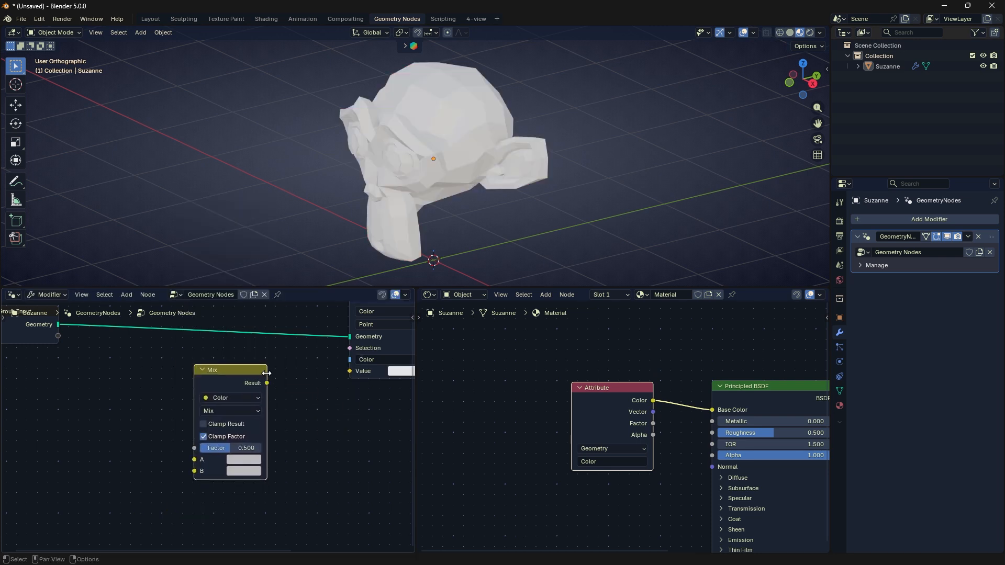
drag(266, 373, 349, 371)
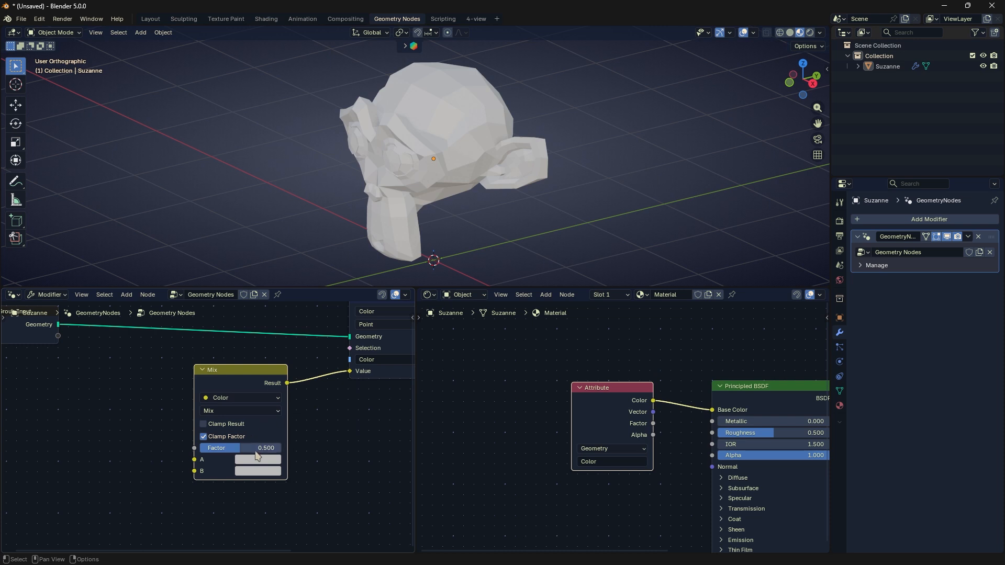
Set the Mix node's A color to bright red and lower its Factor to zero.
click(257, 459)
drag(280, 335, 276, 360)
drag(272, 448, 199, 448)
Set the Mix node's B color to bright green and its Factor to 0.5.
click(257, 471)
drag(280, 333, 248, 309)
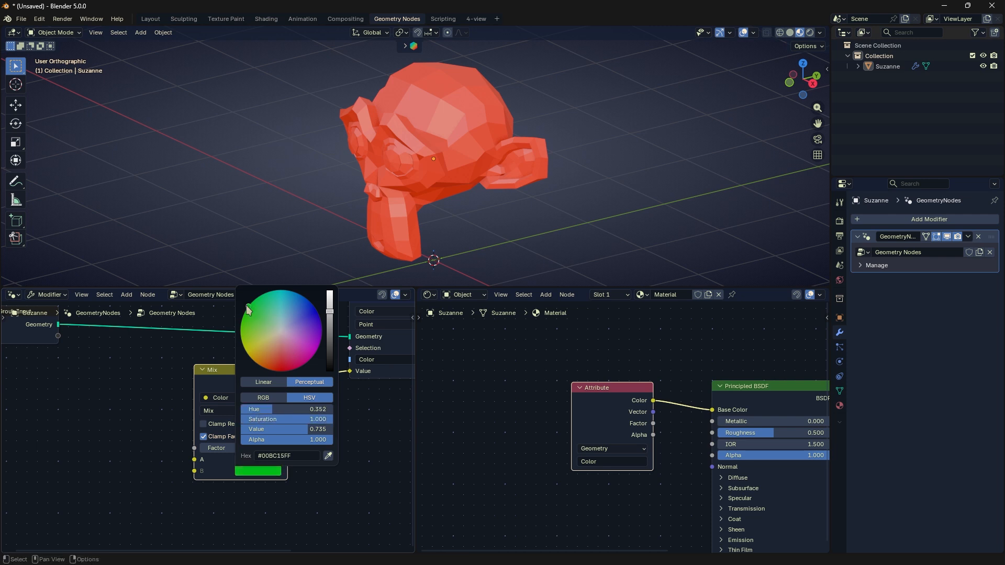
drag(209, 448, 238, 448)
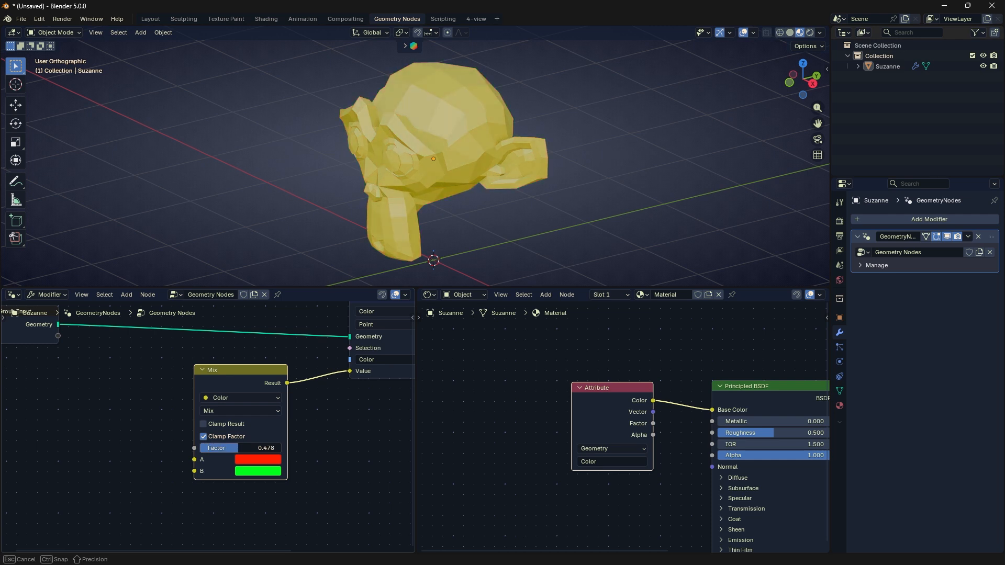
click(239, 448)
text(.5)
key(Return)
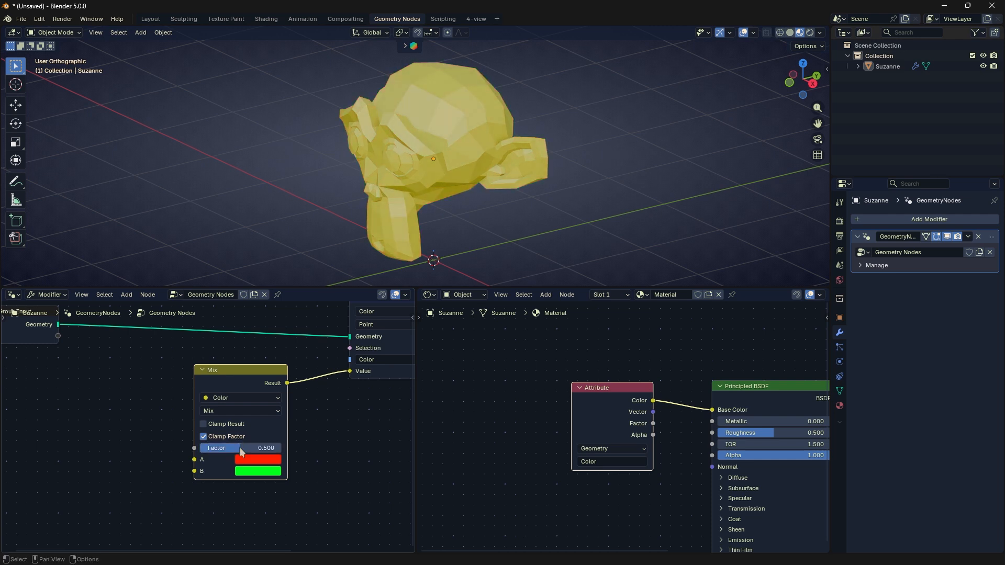
Try the Darken, Multiply, Color Burn and Lighten blending modes in turn on the Mix node.
click(232, 410)
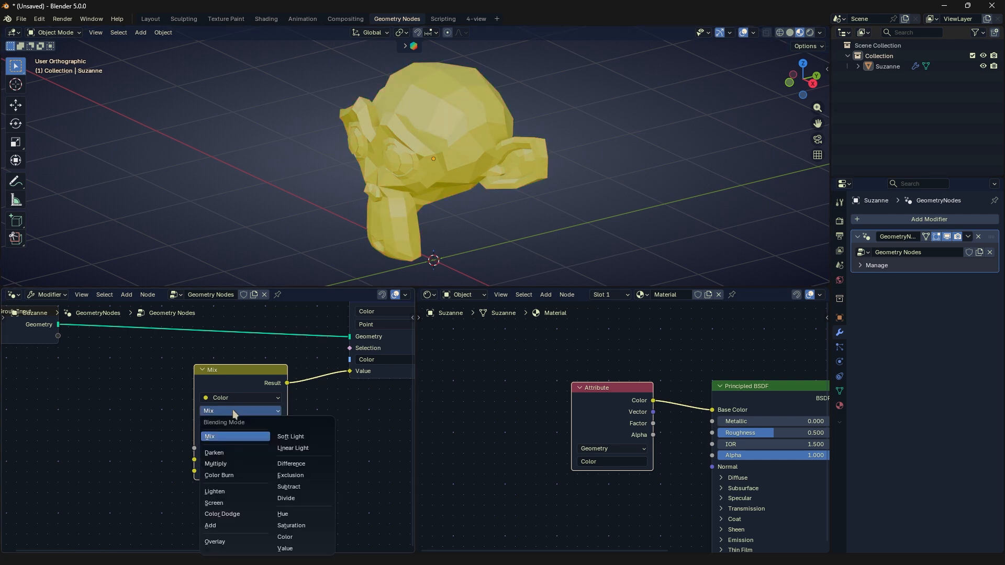
click(240, 451)
scroll(240, 420, down, 1)
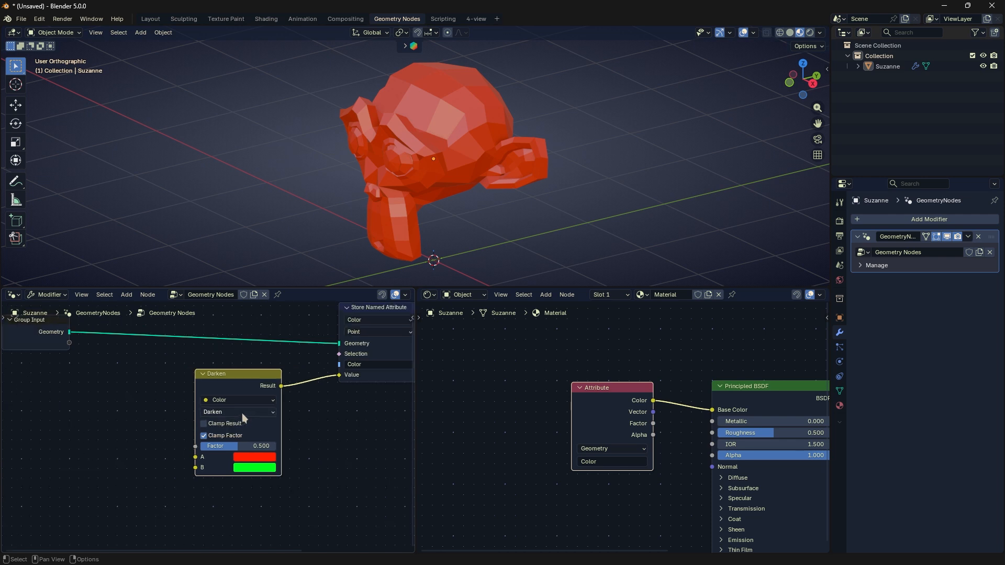
click(245, 411)
click(245, 457)
click(249, 413)
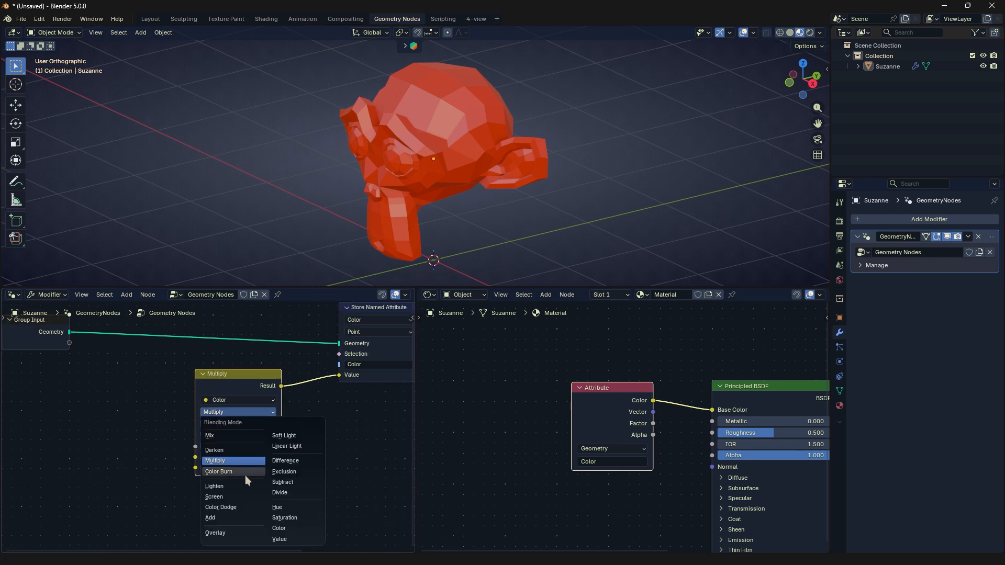
click(245, 473)
click(247, 412)
click(249, 486)
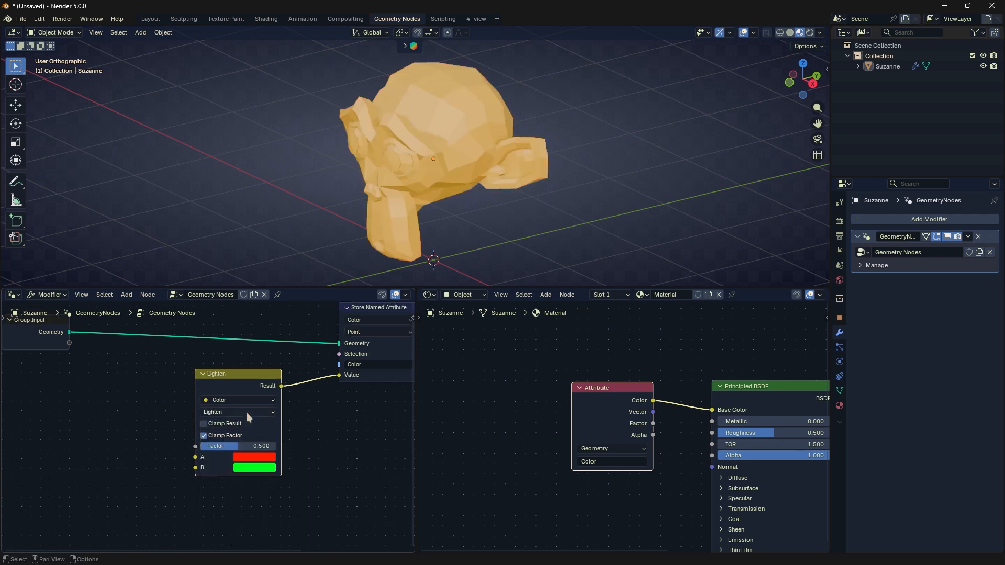
Try the Screen, Color Dodge and Difference blending modes, and return the node's blending mode to Mix.
click(246, 413)
click(253, 497)
click(248, 412)
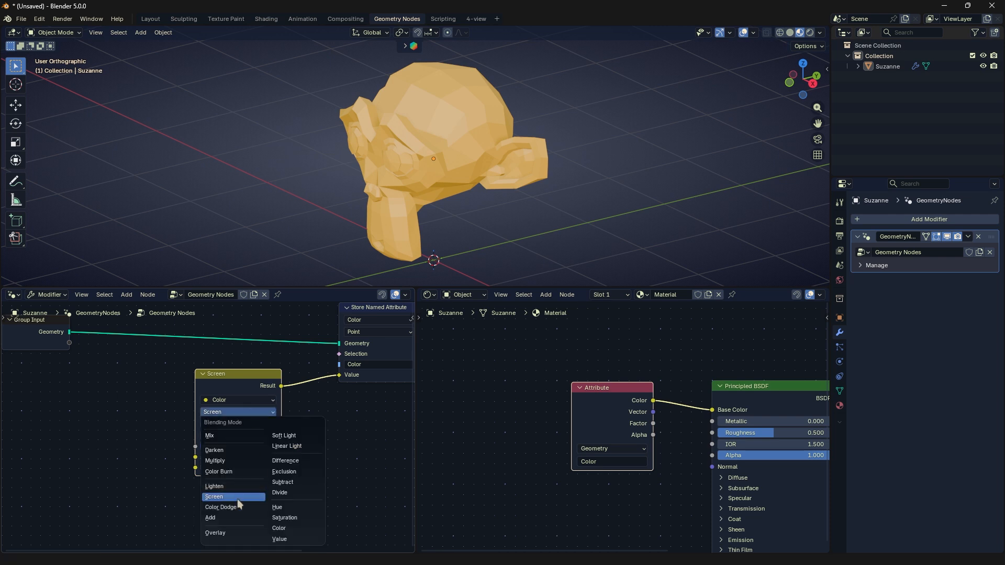
click(232, 505)
click(243, 413)
click(279, 461)
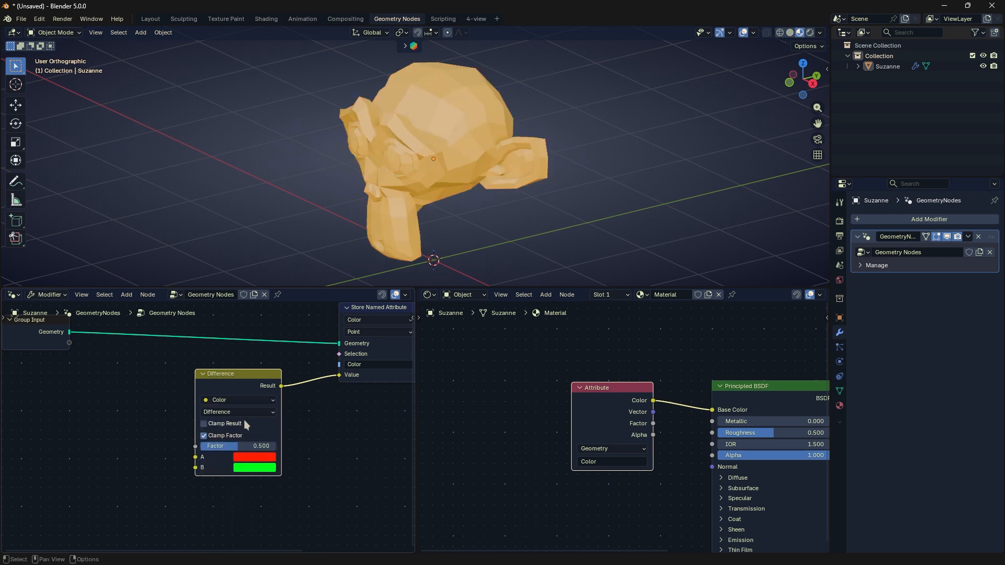
click(244, 413)
click(236, 435)
Replace the Mix node with a Combine Color node and connect its Color output to Store Named Attribute's Value input.
mouse_move(245, 392)
mouse_down()
mouse_move(252, 385)
mouse_move(234, 390)
mouse_up()
middle_drag(287, 409, 268, 416)
key(x)
key(shift+a)
mouse_move(283, 417)
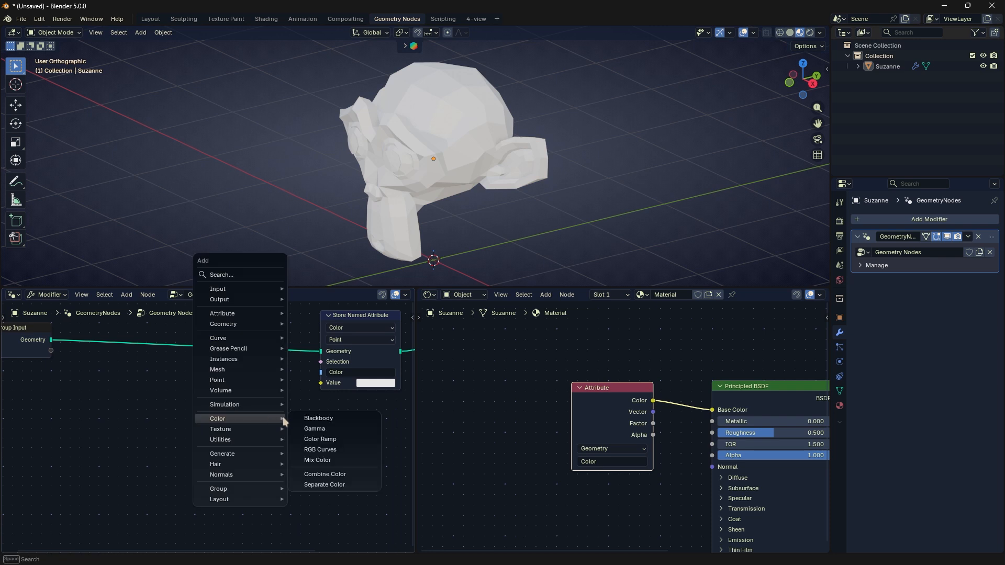
click(303, 473)
click(188, 388)
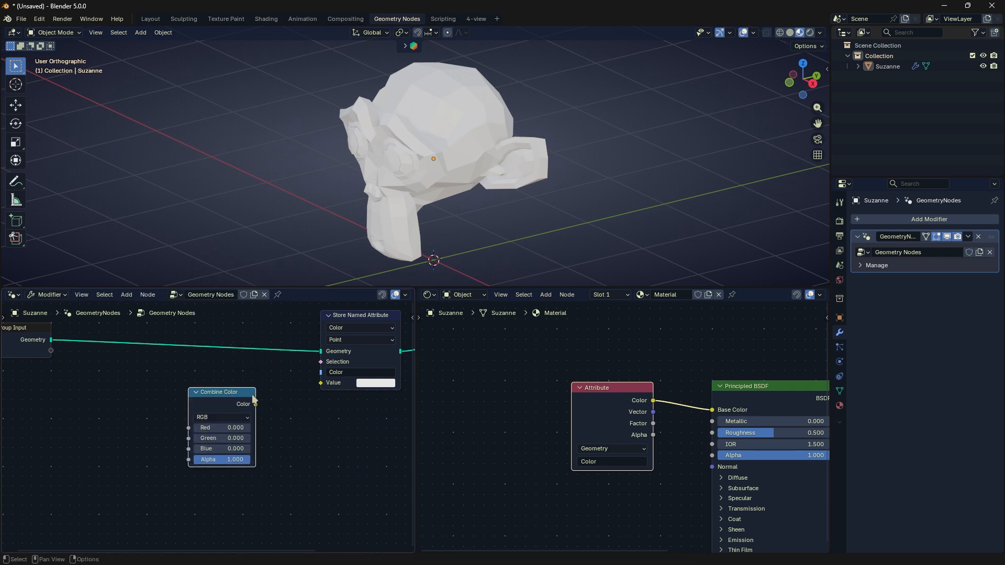
drag(254, 395, 320, 383)
scroll(302, 394, up, 1)
In RGB mode, combine red with green, red with blue, and finally green with blue, each at 1.000 on Combine Color.
click(244, 416)
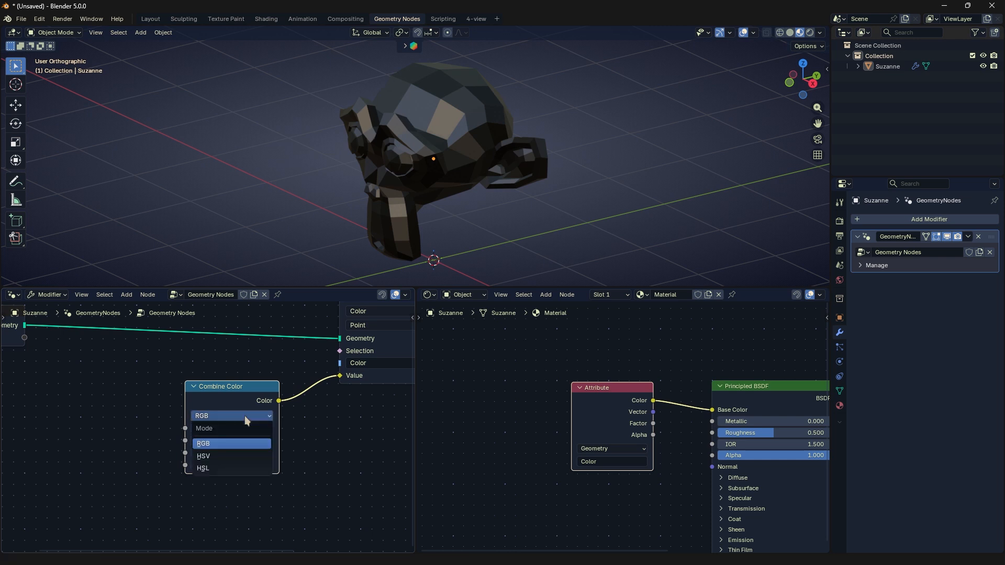
click(231, 441)
drag(232, 428, 319, 440)
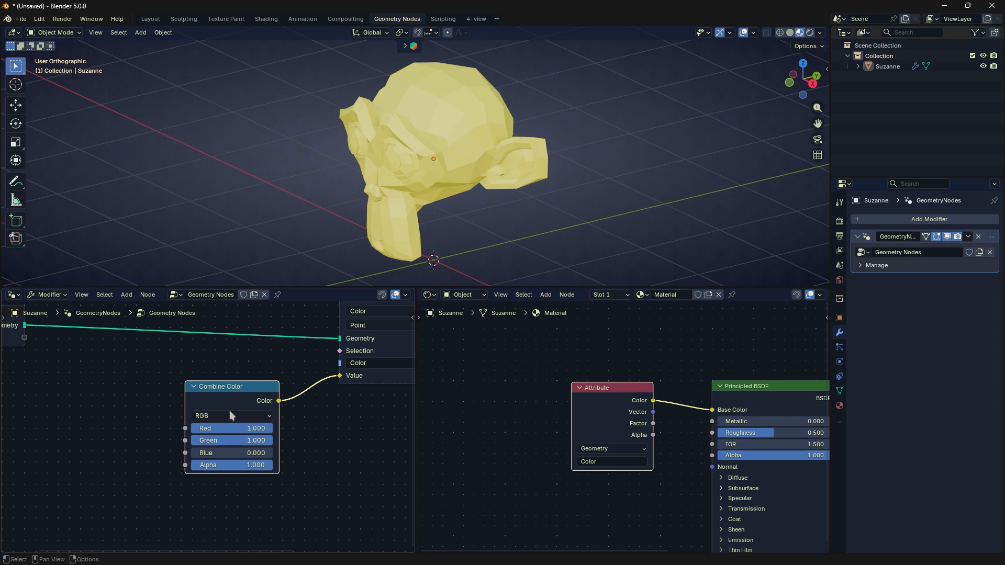
drag(256, 440, 215, 440)
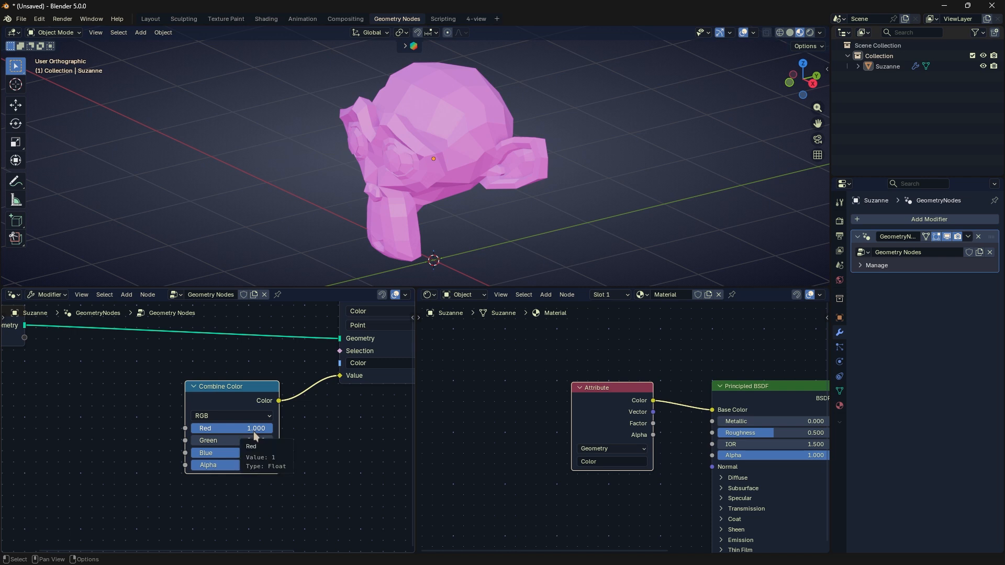
drag(253, 429, 266, 456)
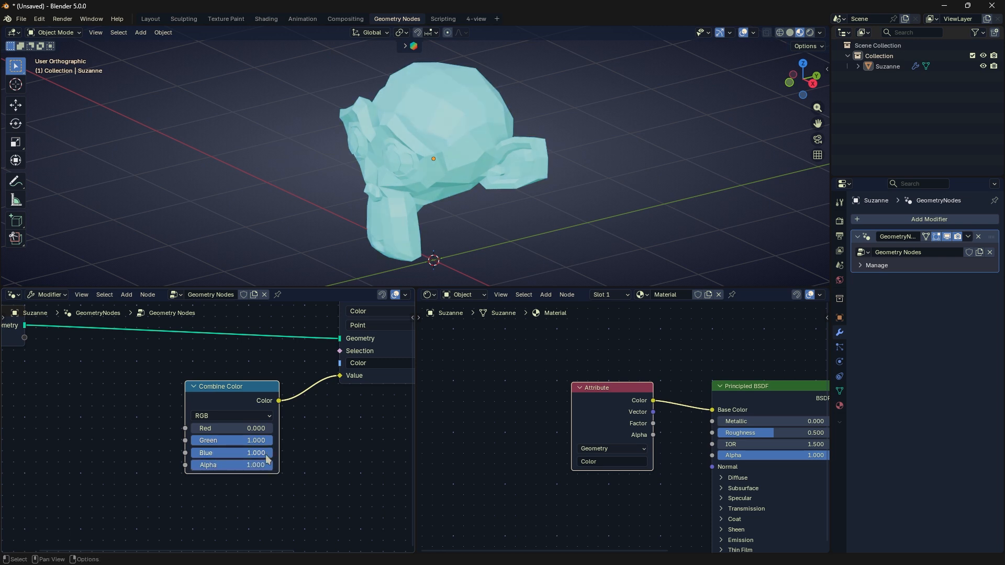
Try Combine Color's HSV mode, return to RGB, and switch the node to HSL.
click(250, 416)
click(227, 453)
click(235, 416)
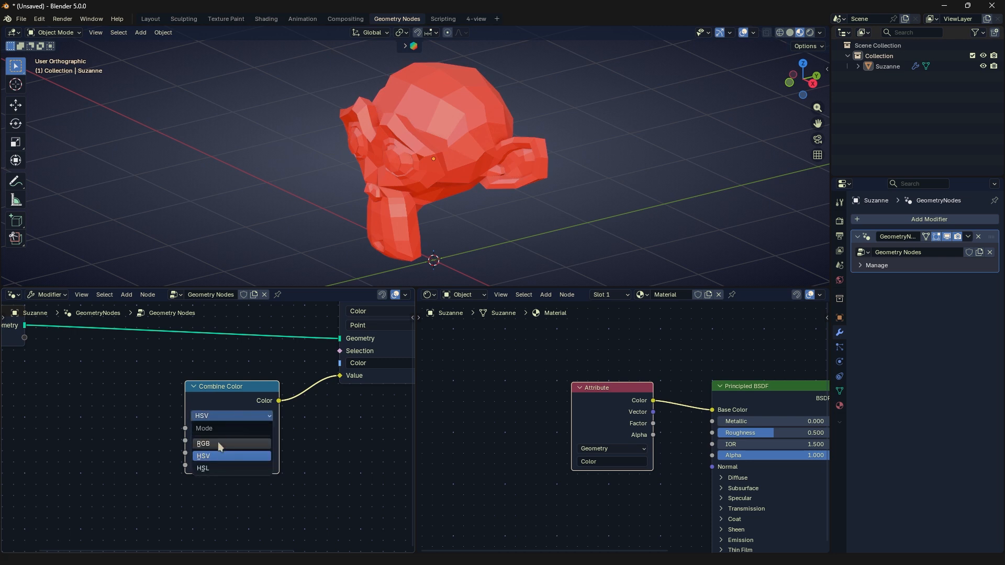
click(217, 443)
click(224, 416)
click(218, 467)
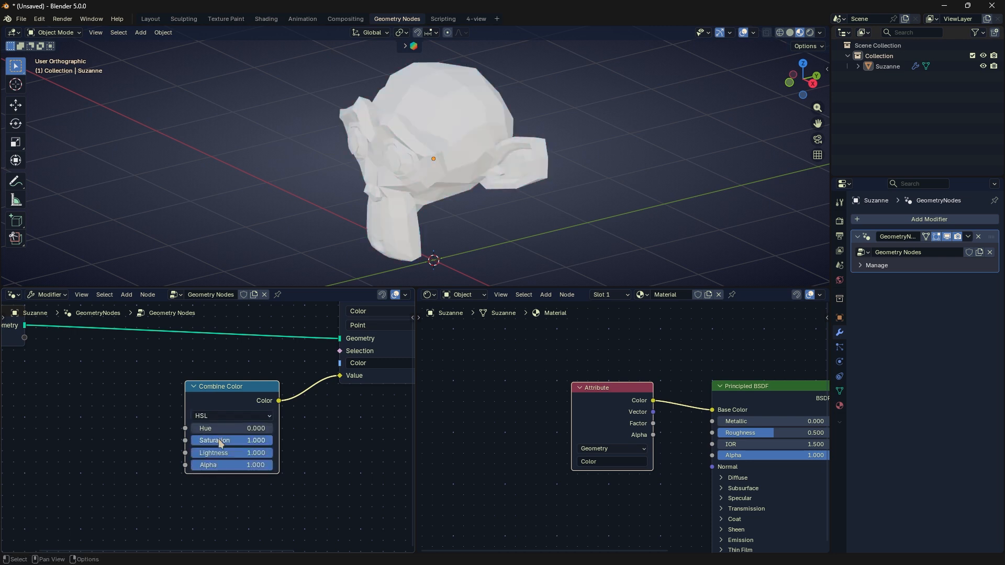
drag(262, 451, 269, 427)
Replace the Combine Color node with a slightly widened Separate Color node below the geometry link.
drag(236, 393, 228, 392)
click(228, 392)
key(x)
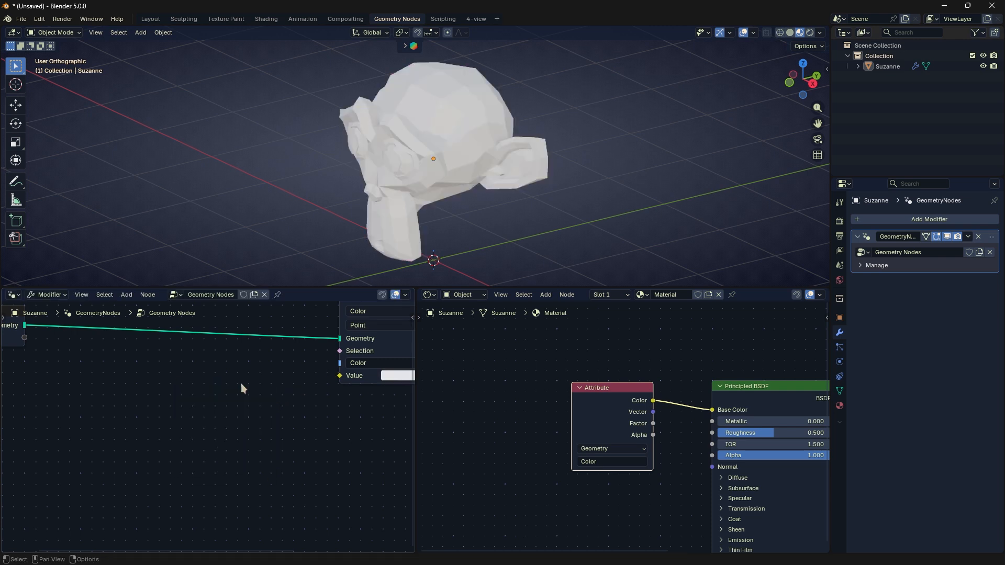
key(shift+a)
mouse_move(241, 384)
click(269, 450)
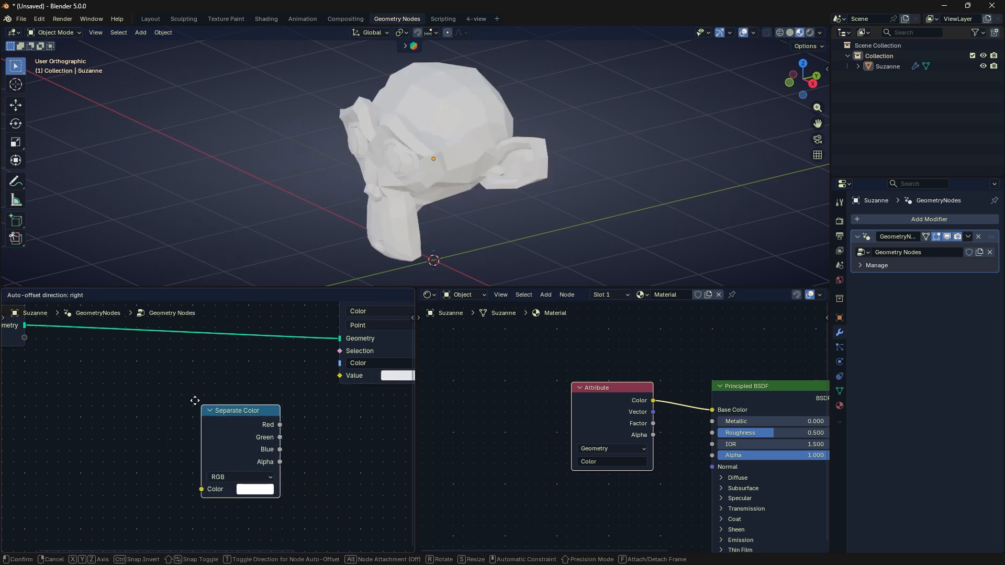
click(238, 391)
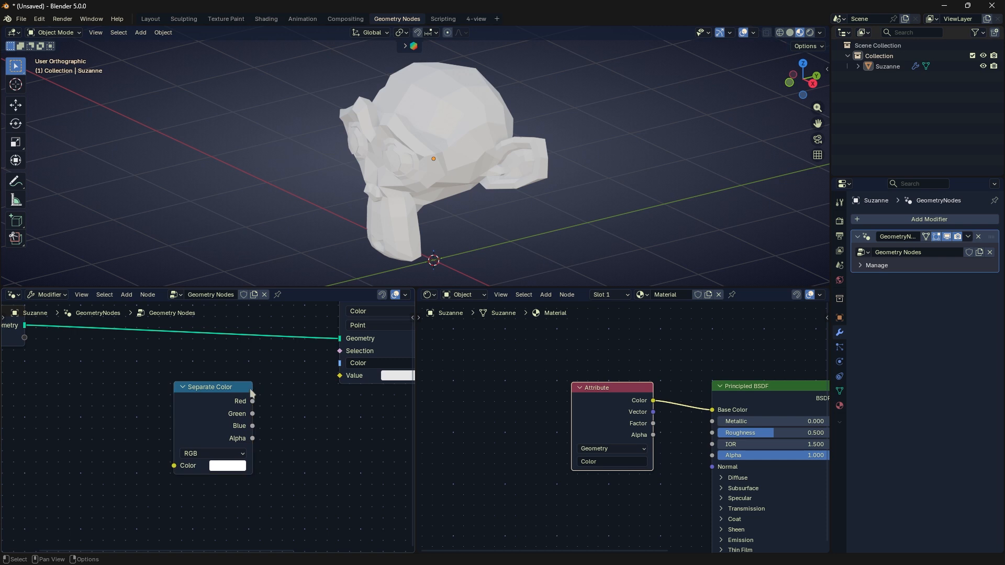
drag(262, 392, 232, 392)
Set Separate Color's input color to light green (#9AFFABFF) and display its values as RGB.
click(199, 466)
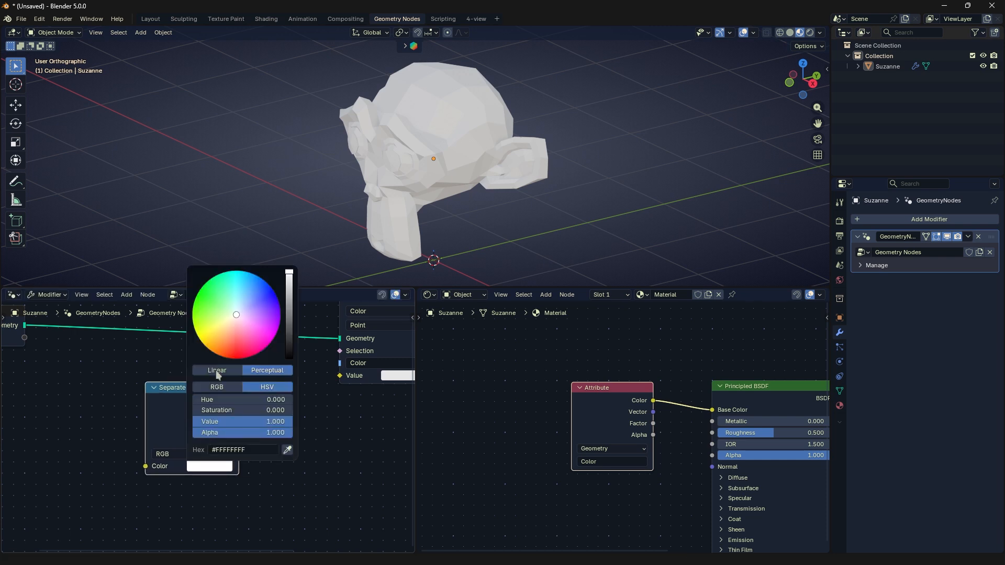
drag(233, 311, 223, 304)
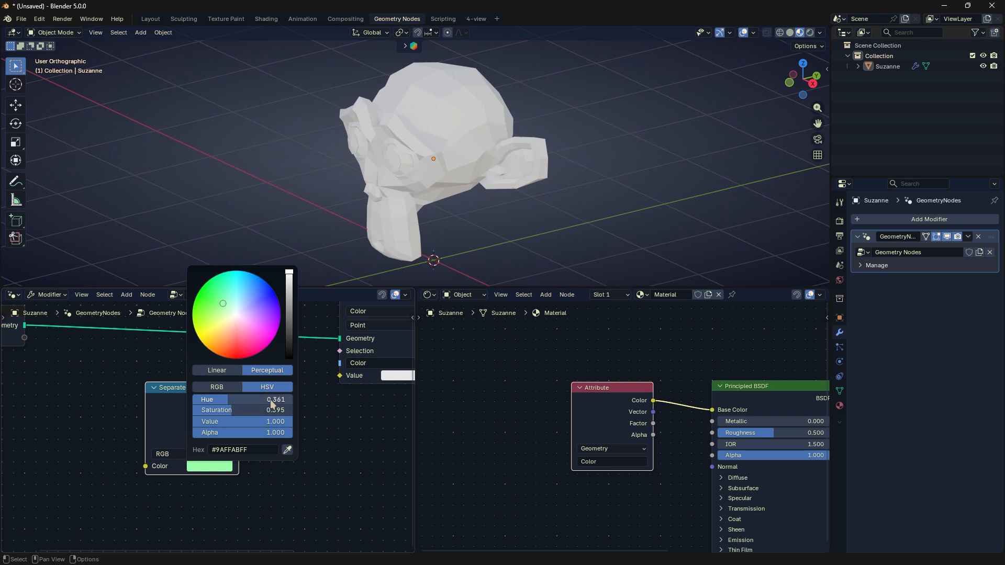
click(214, 388)
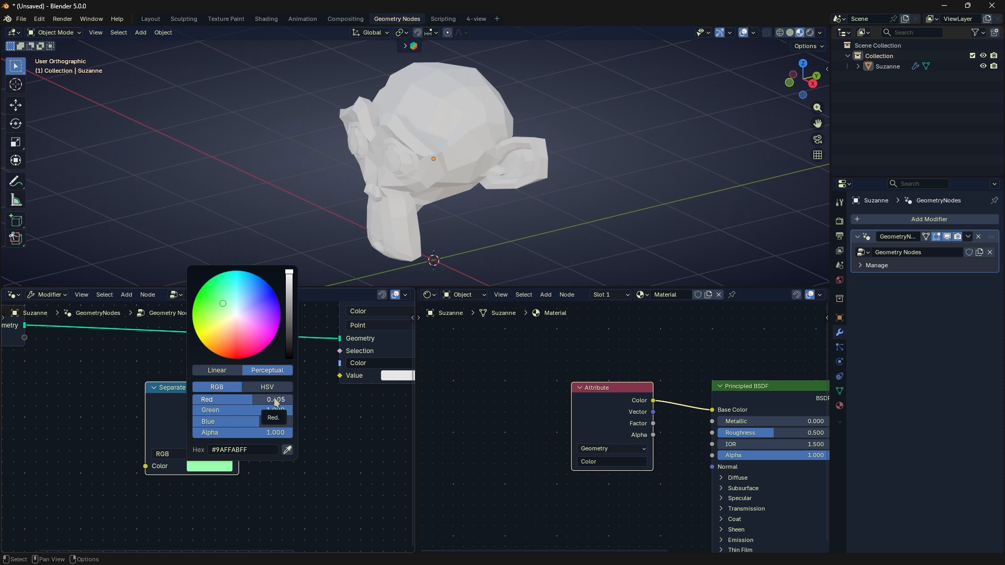
Connect Separate Color's Red output to Store Named Attribute's Value and add a Viewer node fed by Group Input's Geometry.
drag(239, 401, 277, 393)
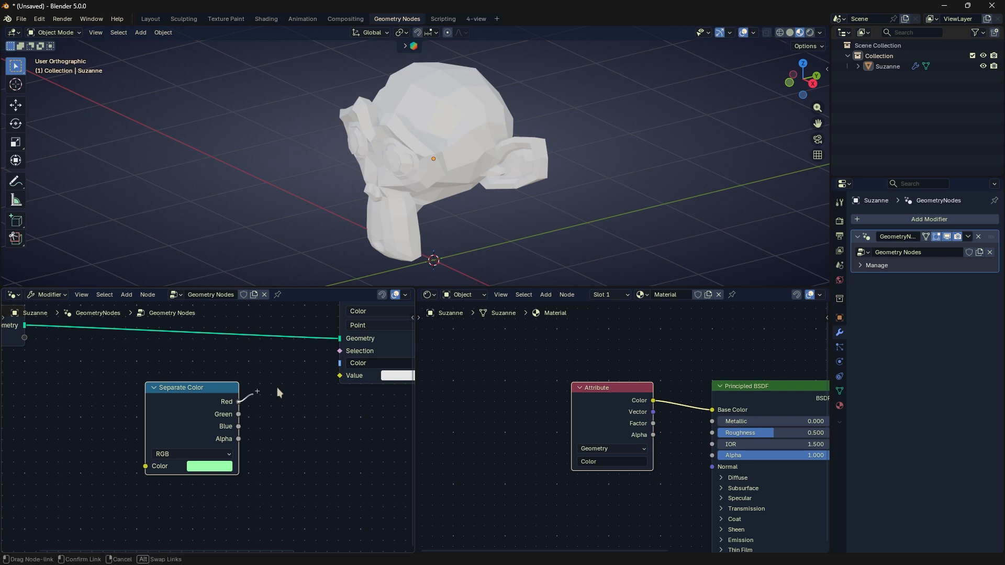
drag(333, 377, 334, 377)
scroll(293, 397, down, 3)
ctrl+shift+click(35, 348)
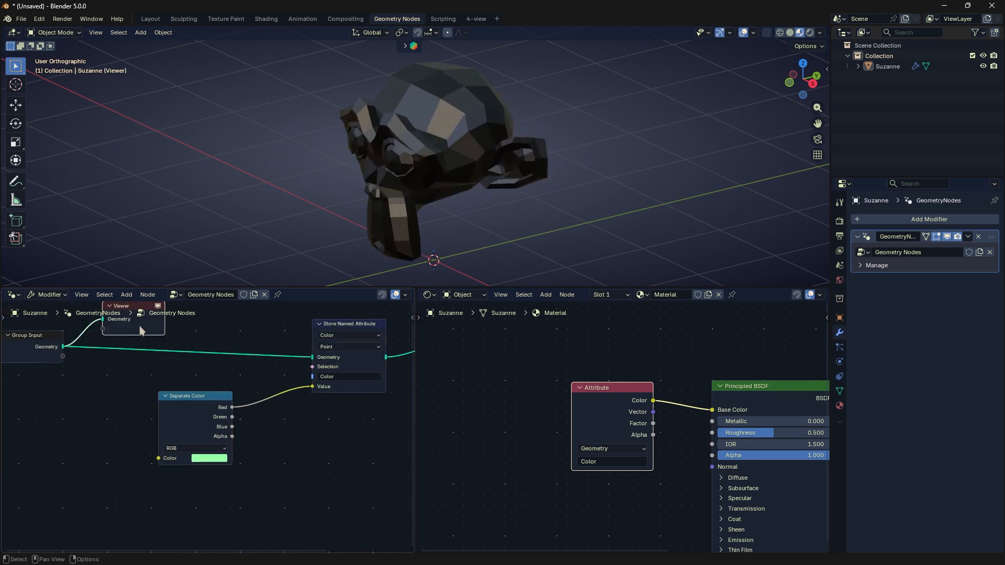
drag(143, 329, 348, 441)
scroll(262, 424, up, 5)
drag(202, 401, 162, 408)
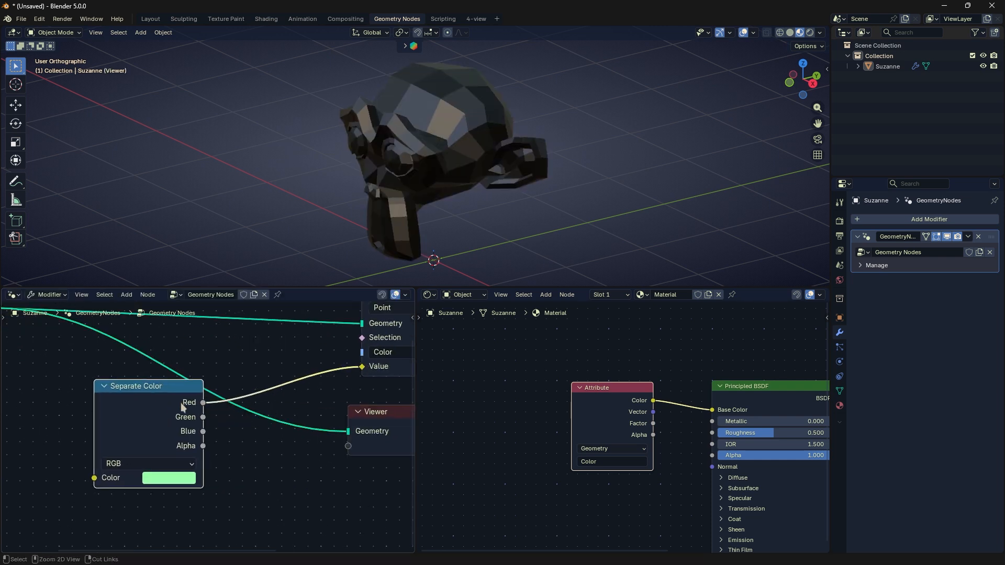
Connect the Red output to the Viewer and compare its value with the input color's RGB components.
click(169, 477)
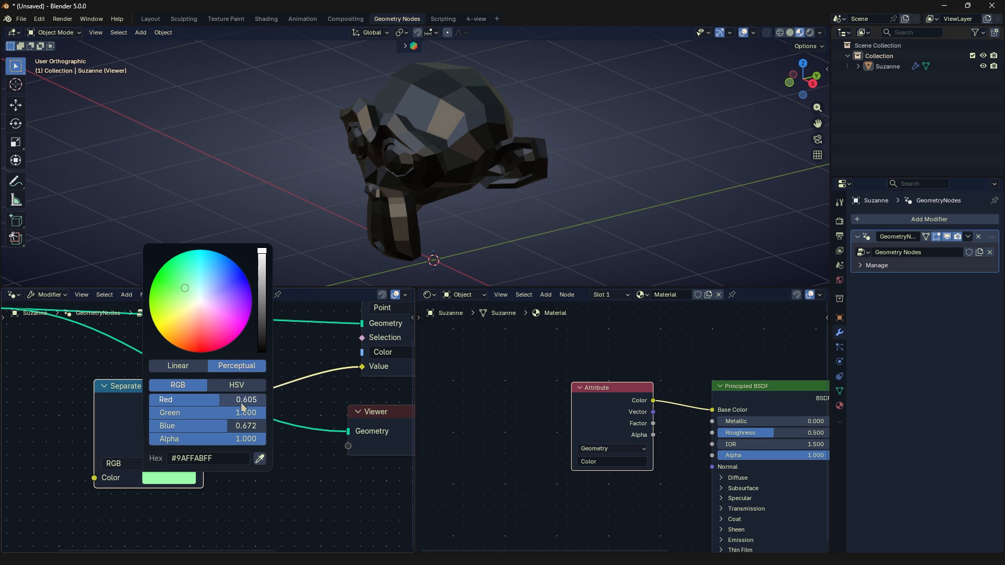
drag(203, 403, 347, 452)
middle_drag(361, 455, 318, 456)
drag(331, 414, 327, 405)
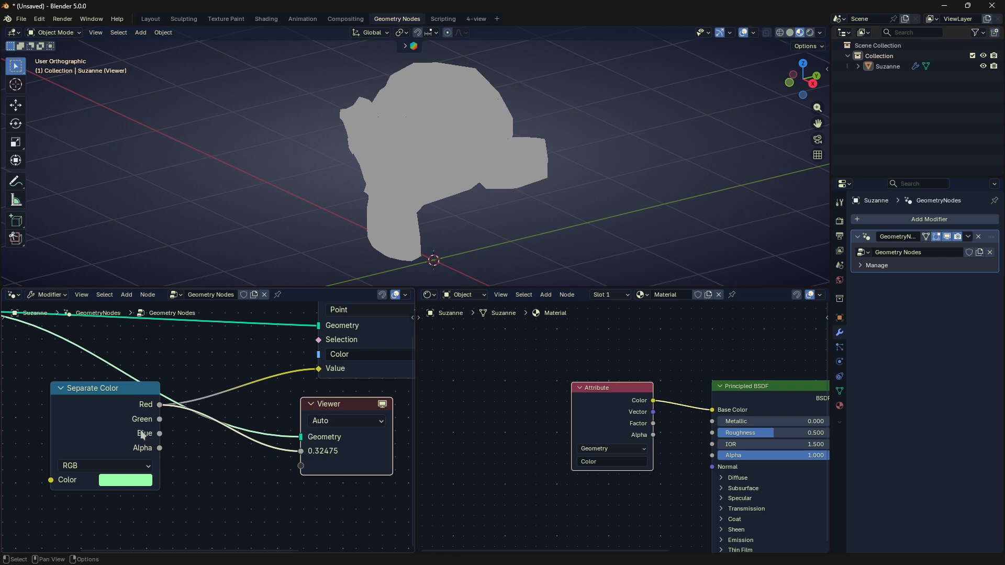
click(126, 480)
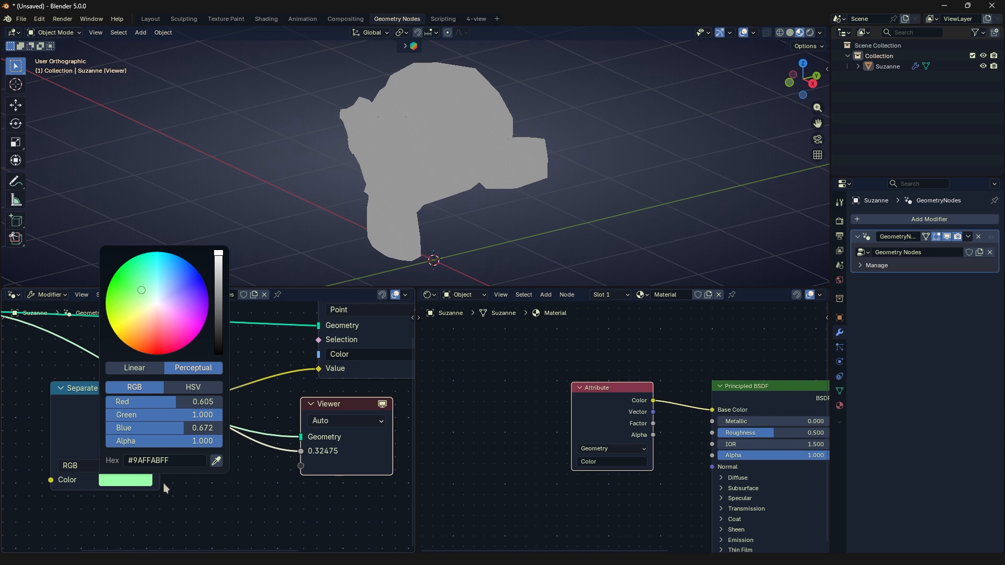
Connect Separate Color's Green output and then its Blue output to the Viewer to inspect their values.
drag(125, 413, 191, 444)
drag(262, 469, 297, 453)
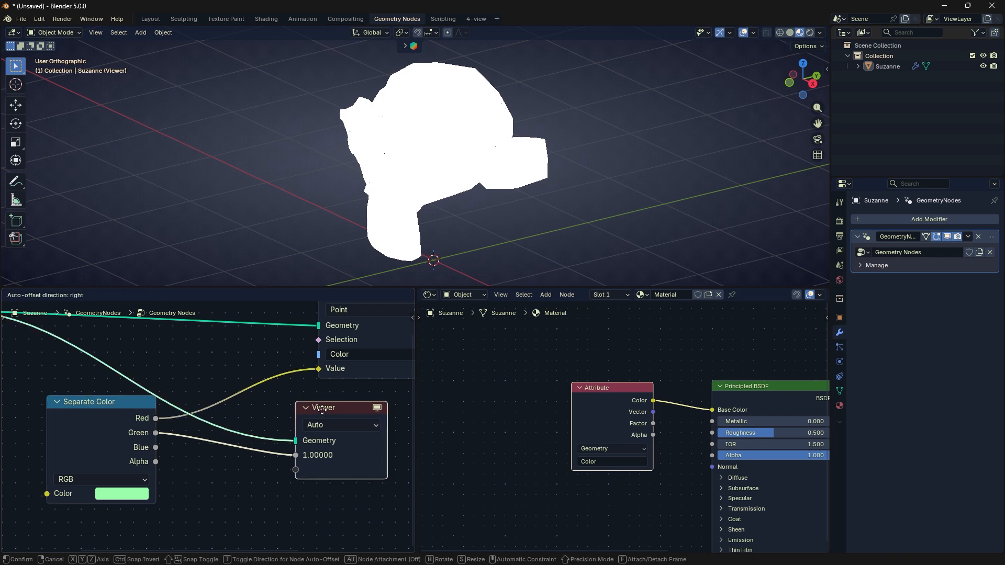
drag(322, 416, 326, 413)
drag(156, 447, 302, 453)
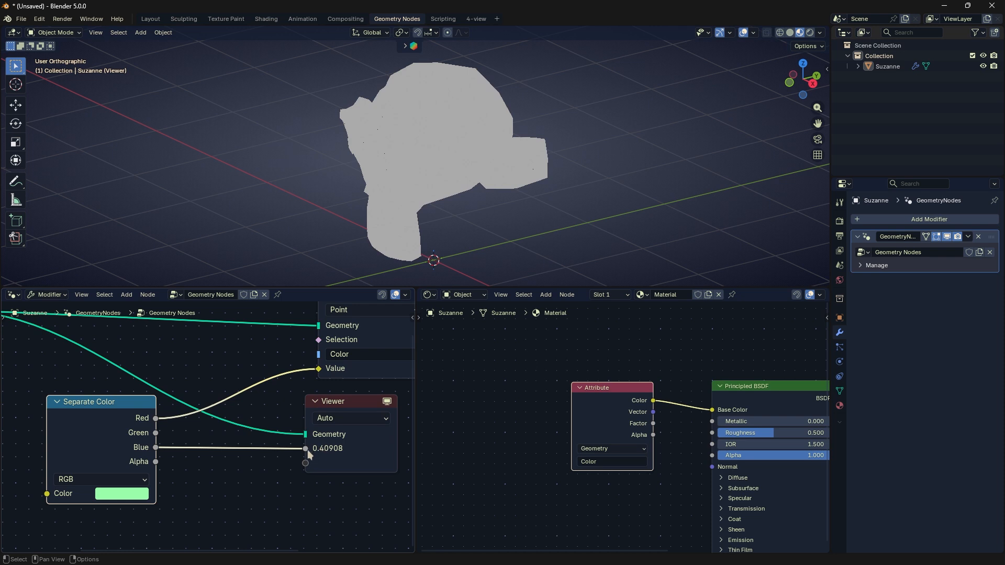
Delete the Viewer node and reposition the Separate Color node below the geometry link.
click(347, 410)
key(x)
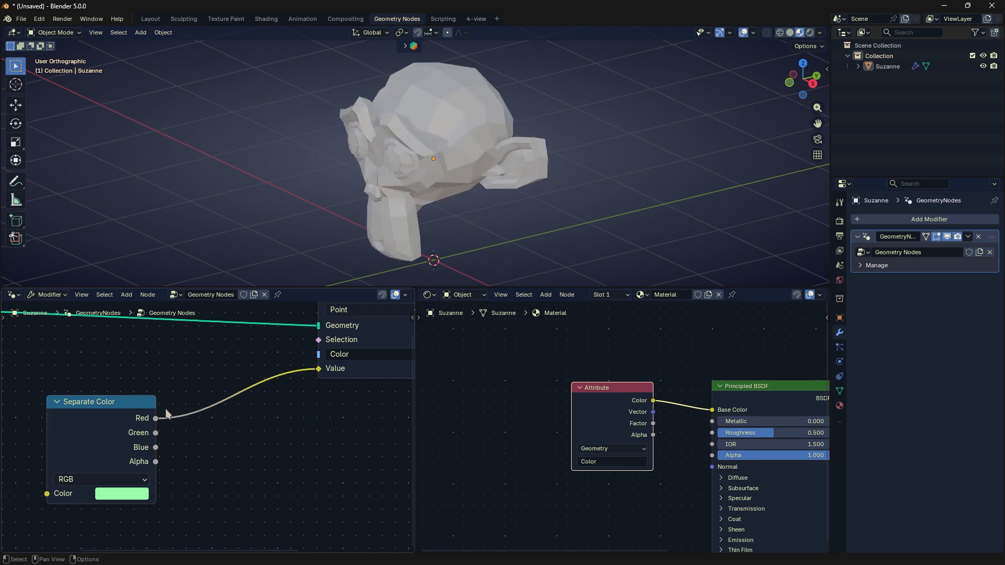
mouse_move(119, 419)
mouse_down()
mouse_move(115, 396)
mouse_move(165, 400)
mouse_up()
scroll(154, 447, down, 3)
middle_drag(154, 447, 222, 442)
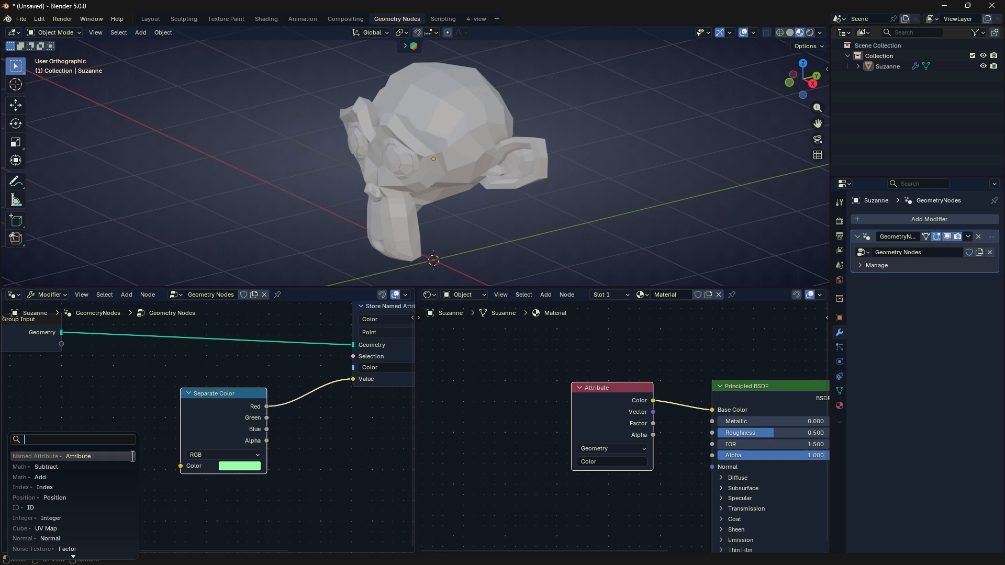
scroll(179, 434, down, 2)
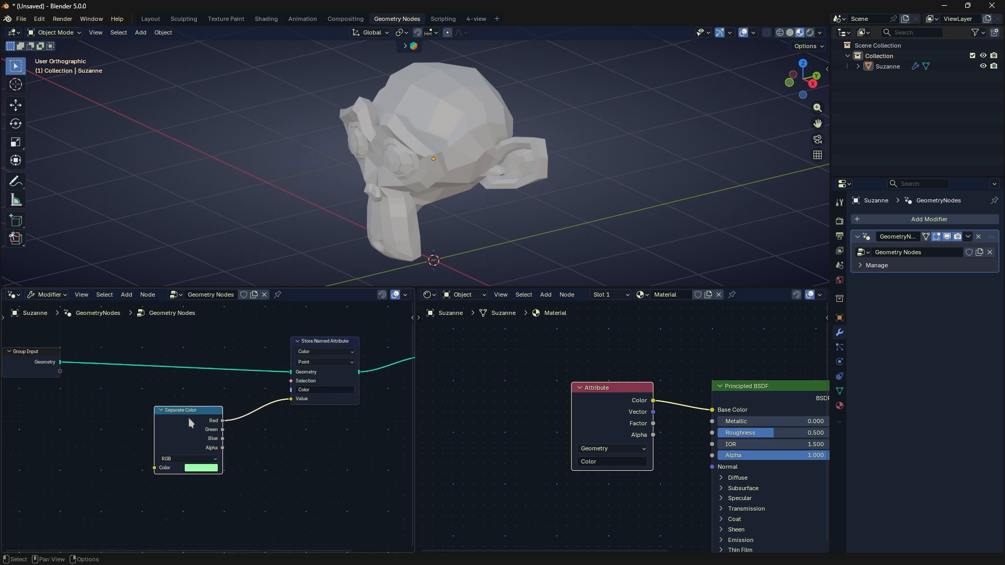
scroll(184, 413, up, 2)
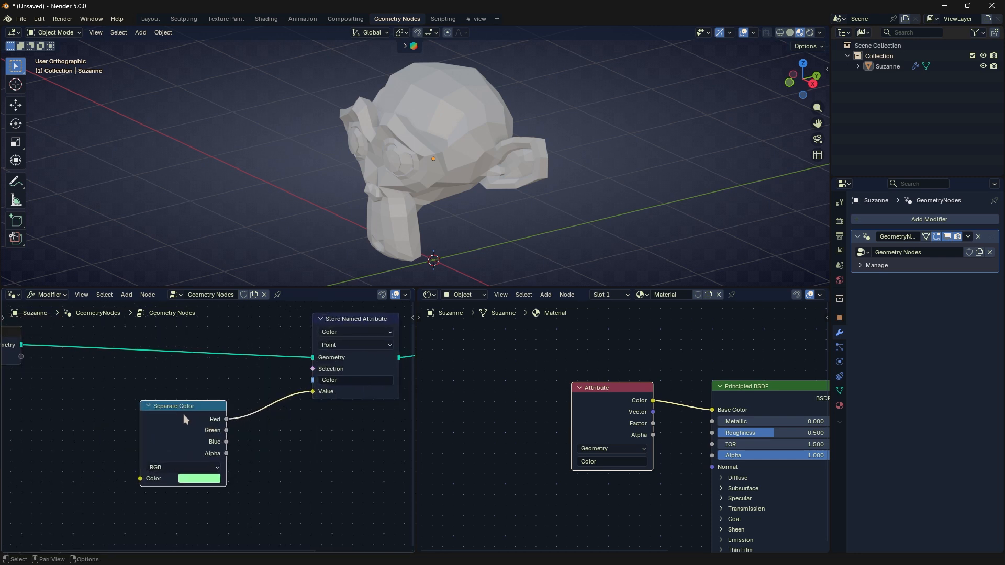
Delete the Separate Color node and review the available Color nodes without adding one.
key(x)
scroll(287, 446, down, 2)
key(shift+a)
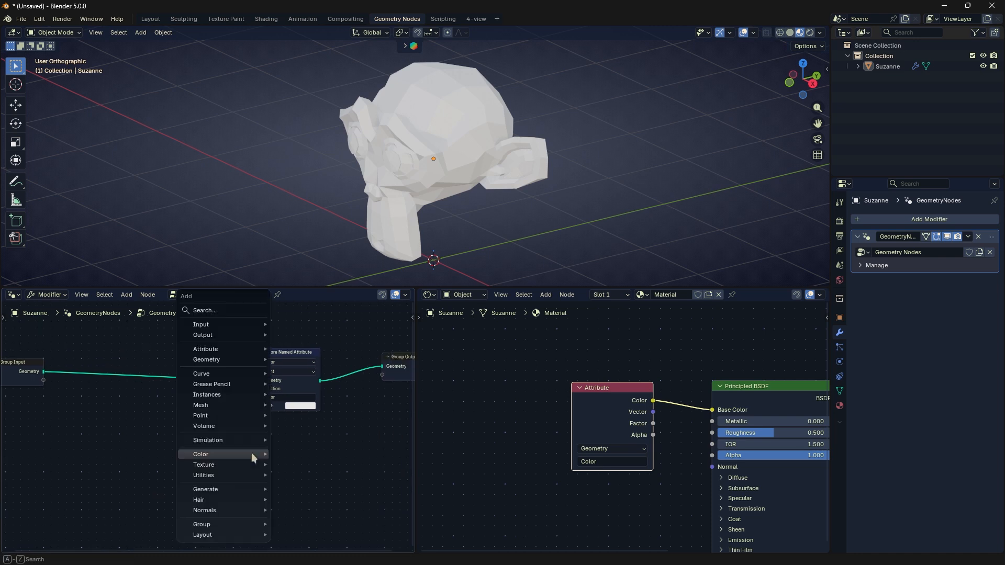
mouse_move(251, 454)
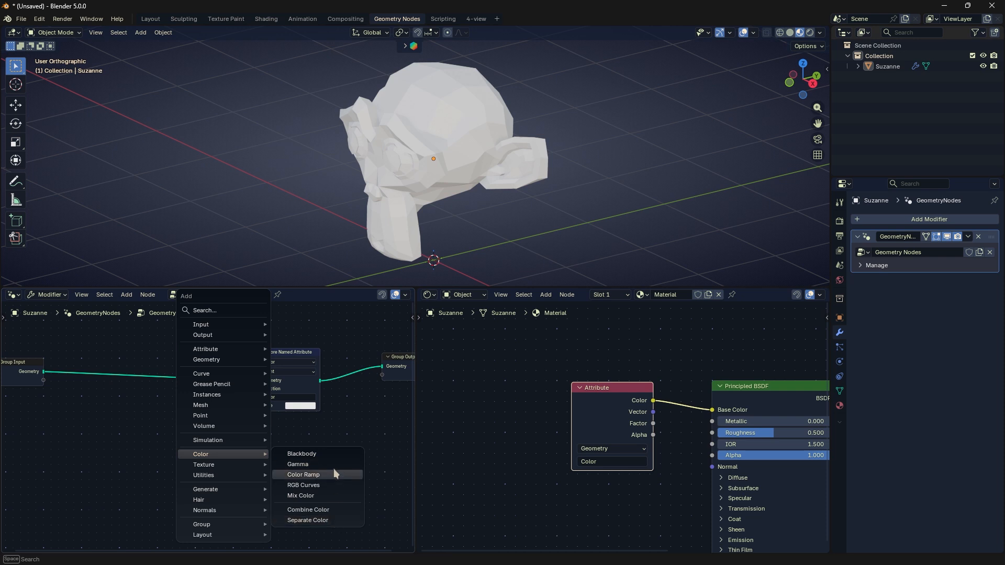
key(Escape)
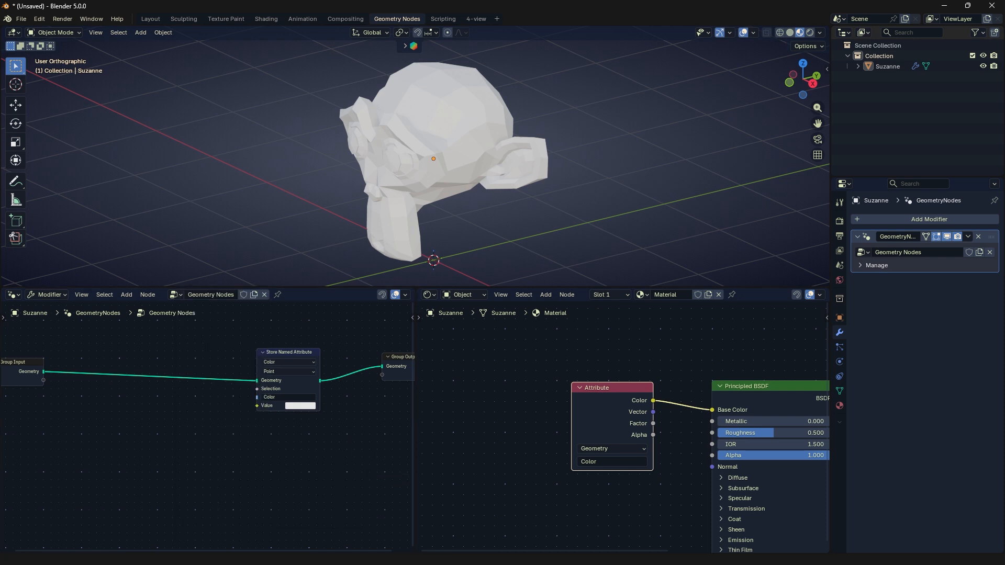